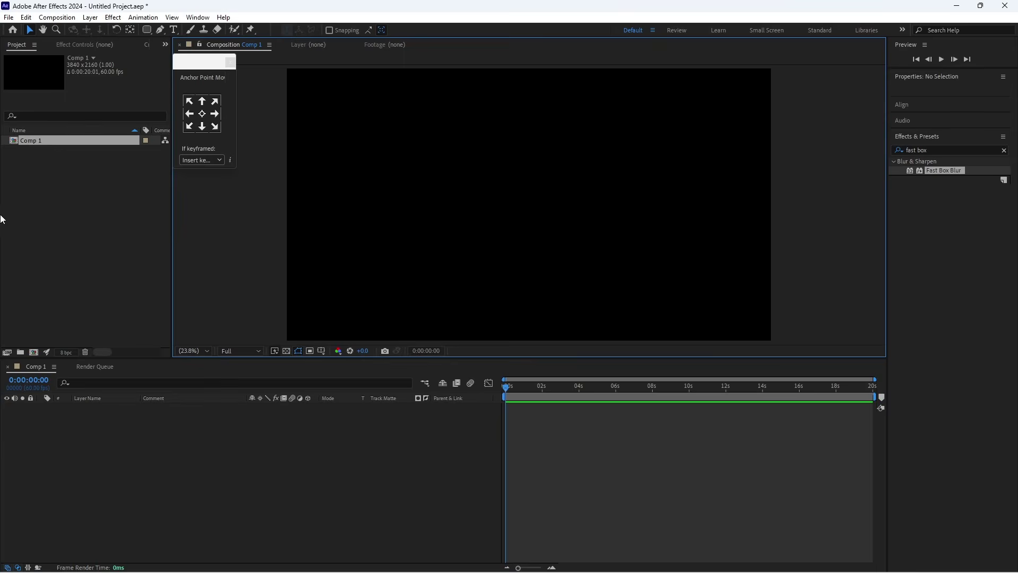
double_click(73, 200)
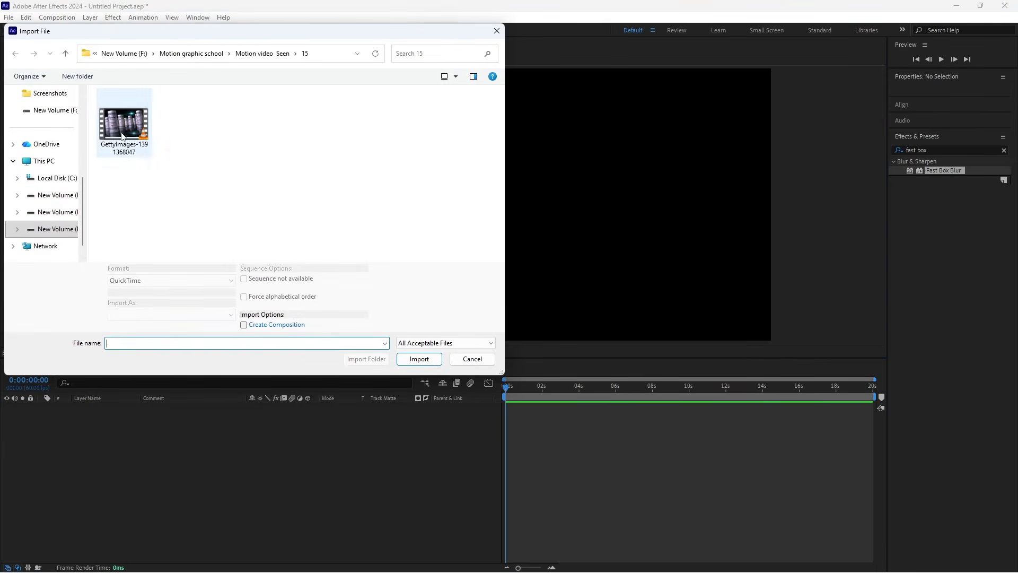
left_click(125, 130)
left_click(419, 359)
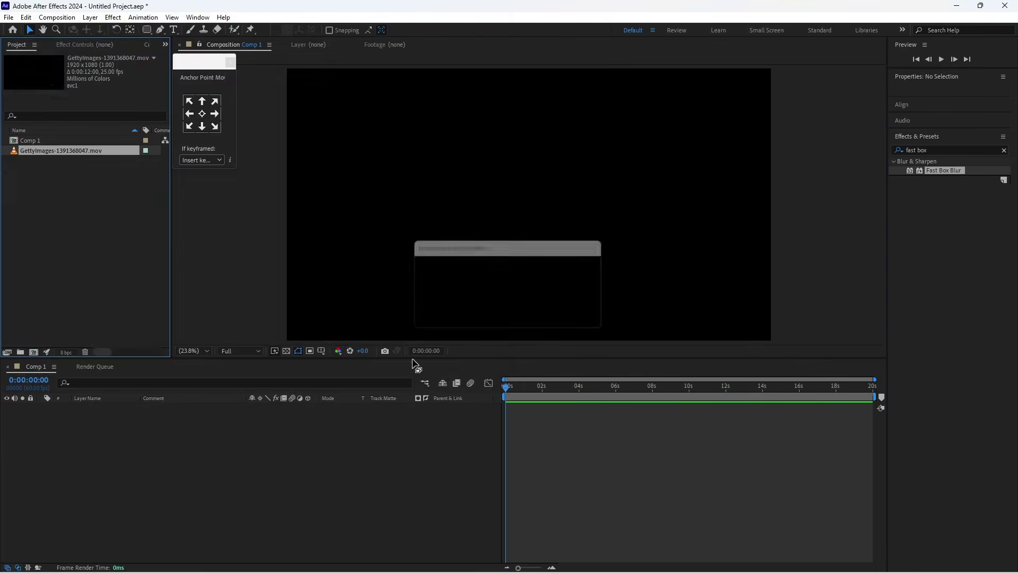
key("ctrl+/")
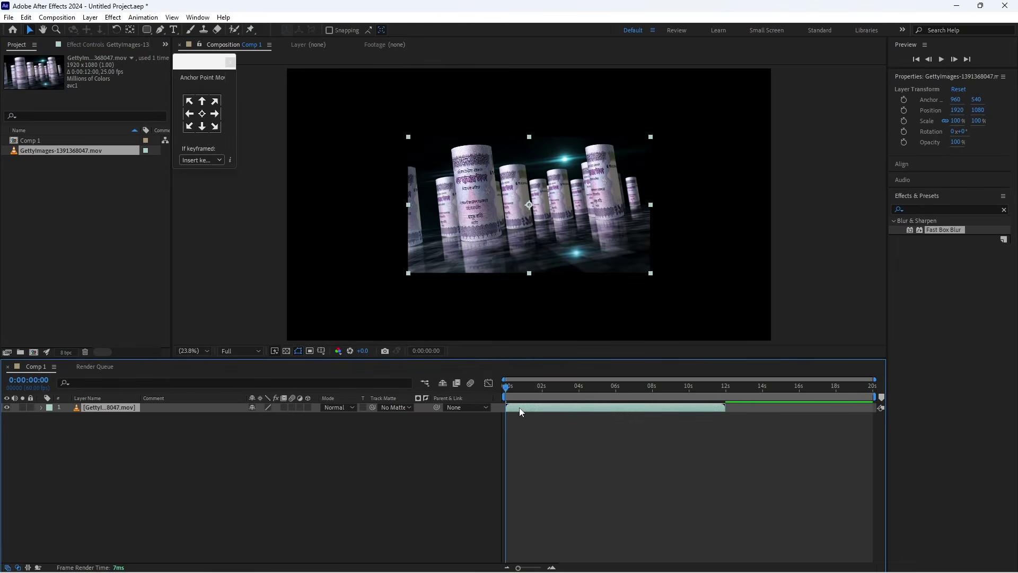
- Set the video layer's scale to 200% so the clip fills the composition, leaving no layer selected
key("s")
left_click(280, 416)
type("200")
key("Return")
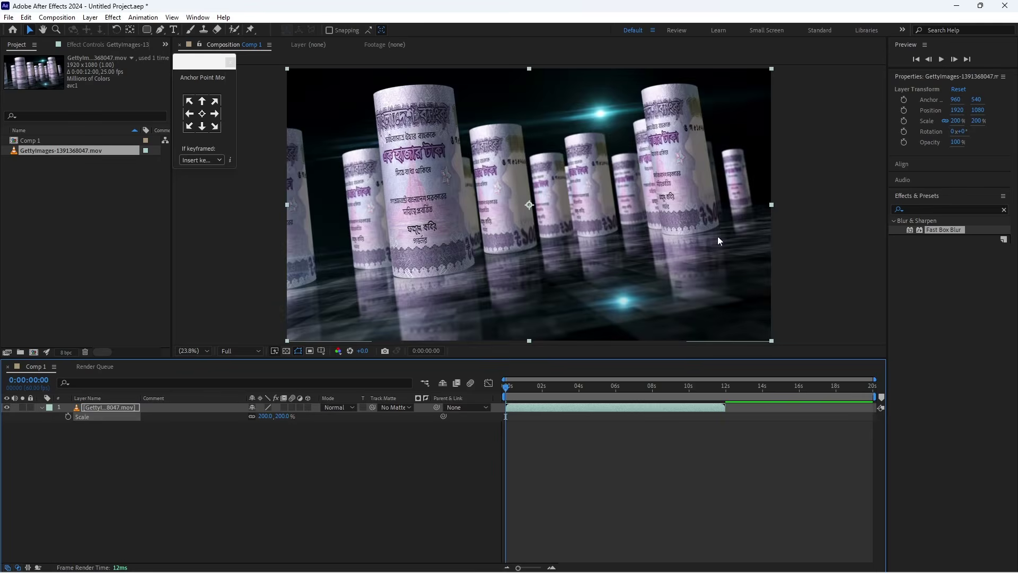
left_click(428, 471)
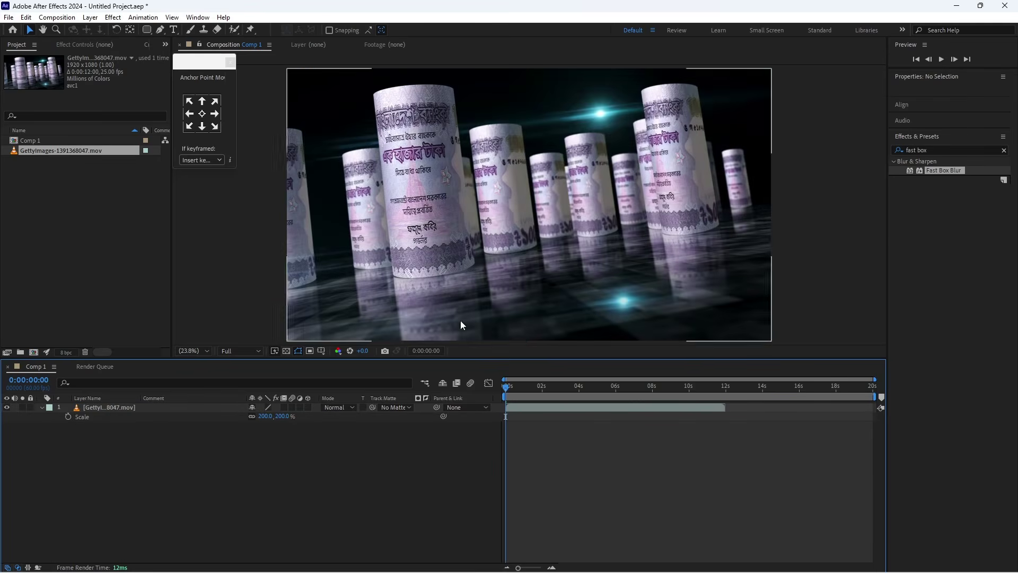
- Draw a rounded rectangle about 1967 by 1101 px over the middle of the footage and set its roundness to 84
left_click(147, 30)
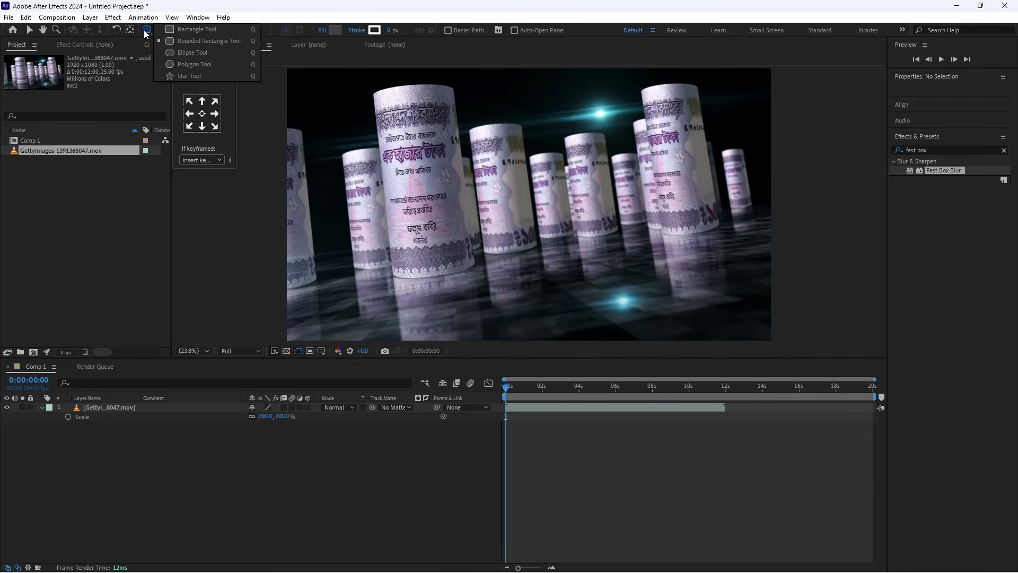
left_click_drag(421, 144, 670, 283)
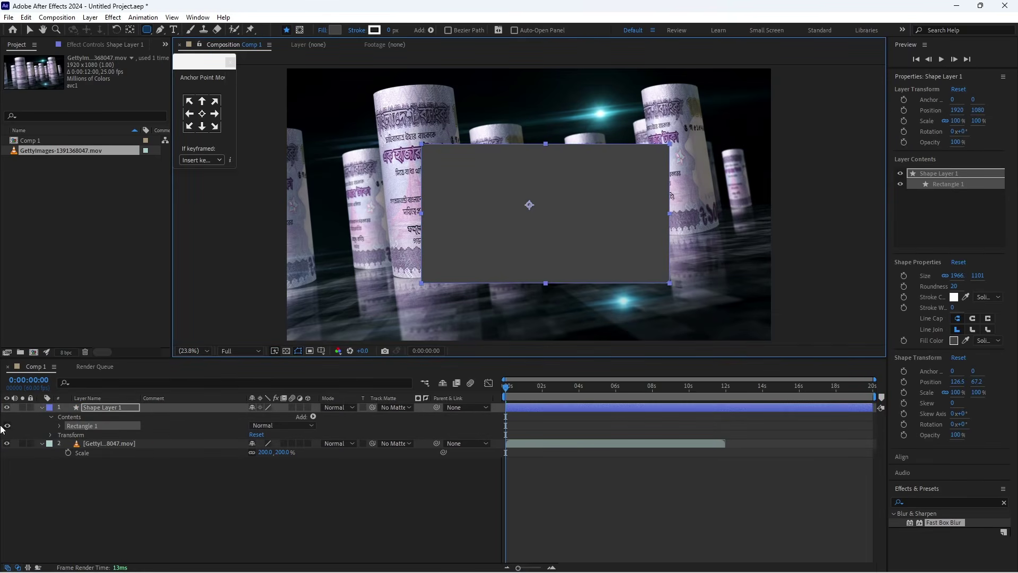
left_click(59, 425)
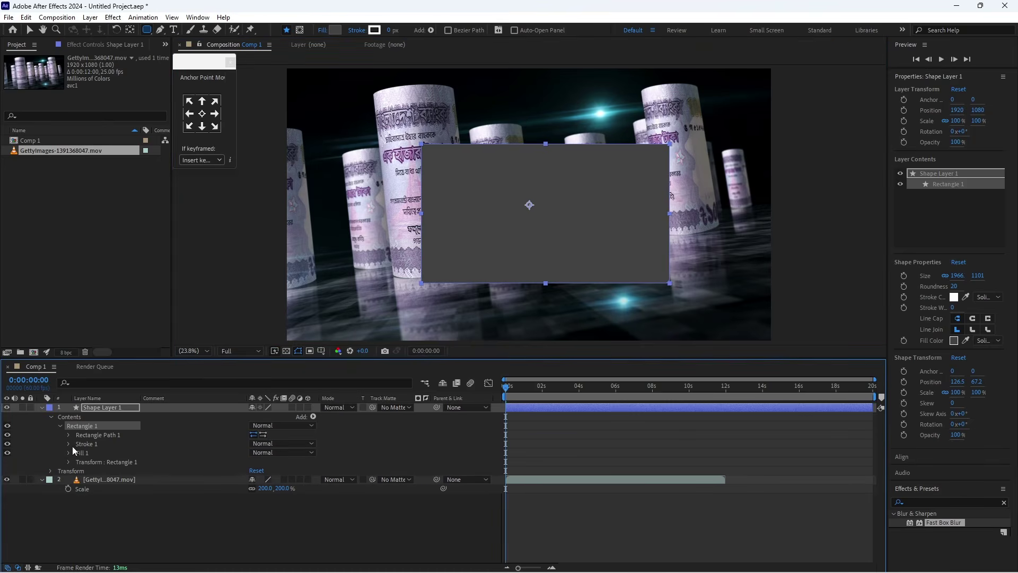
left_click(69, 435)
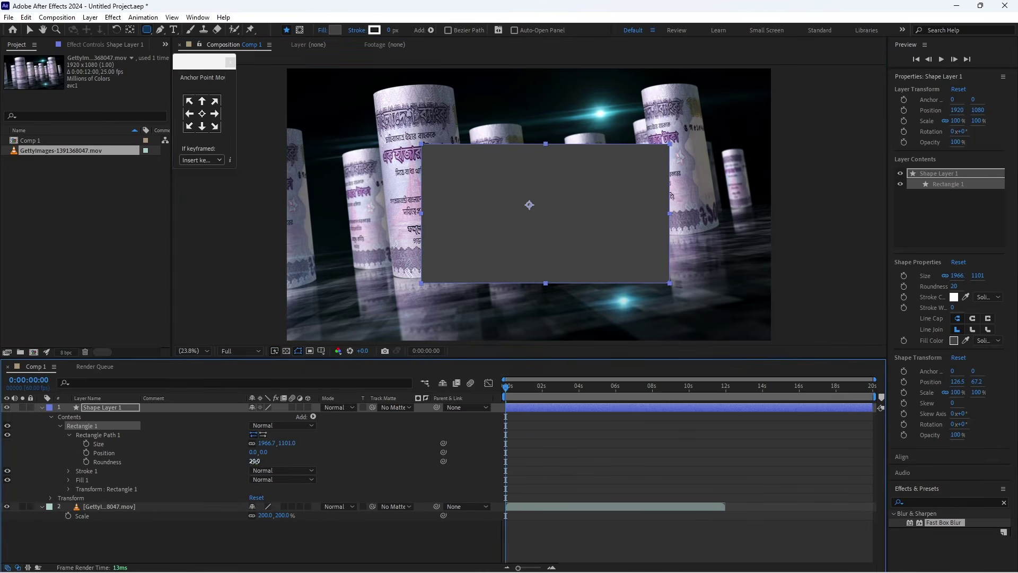
left_click_drag(253, 461, 287, 461)
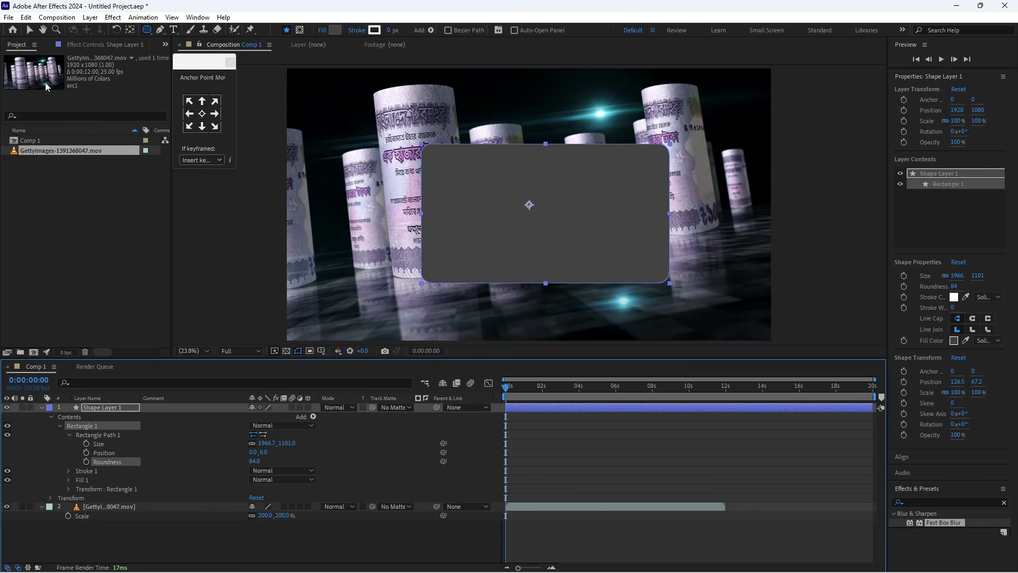
- Move the rounded rectangle closer to the composition's centre, to a shape position of about 50.9, -4.2
left_click(30, 30)
left_click(508, 216)
left_click_drag(507, 216, 498, 211)
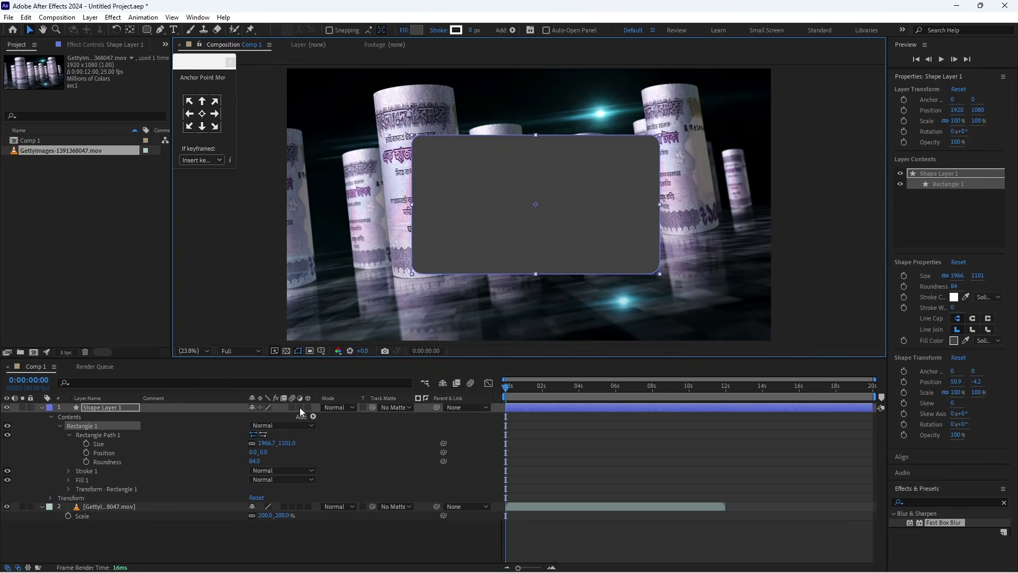
- Duplicate the rounded rectangle layer and hide the original Shape Layer 1
left_click(533, 408)
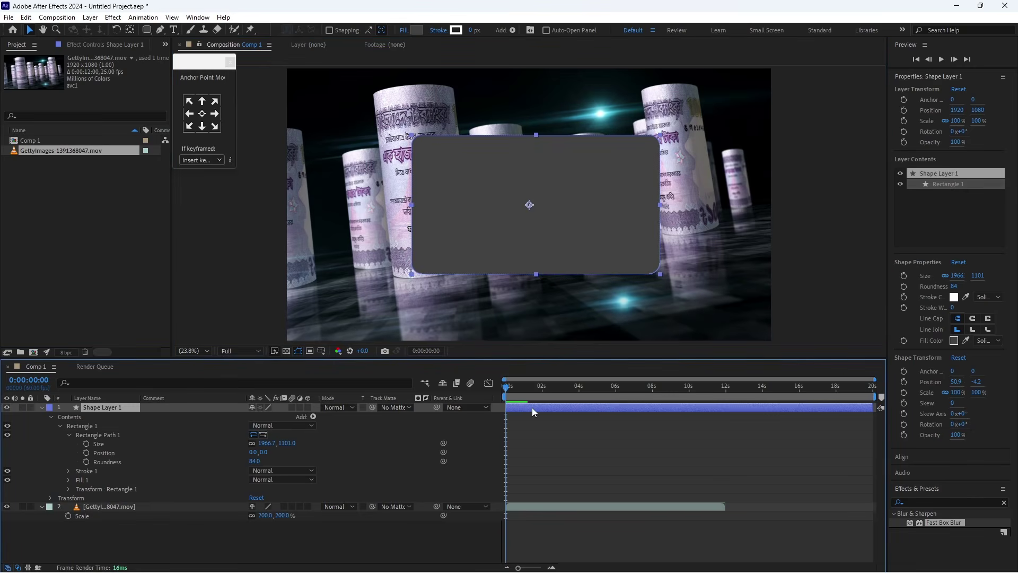
key("ctrl+d")
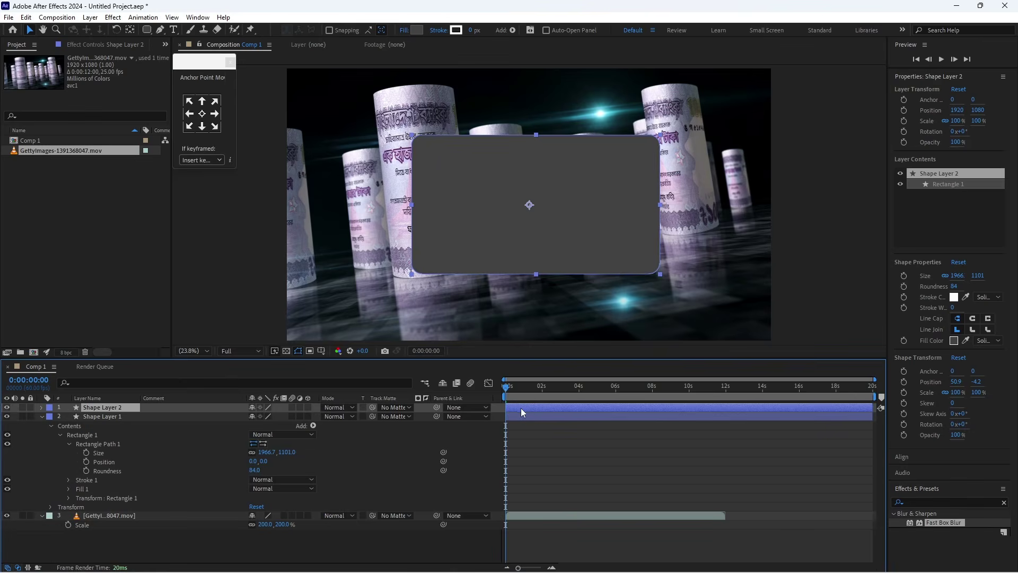
left_click(41, 417)
left_click(97, 416)
left_click(6, 416)
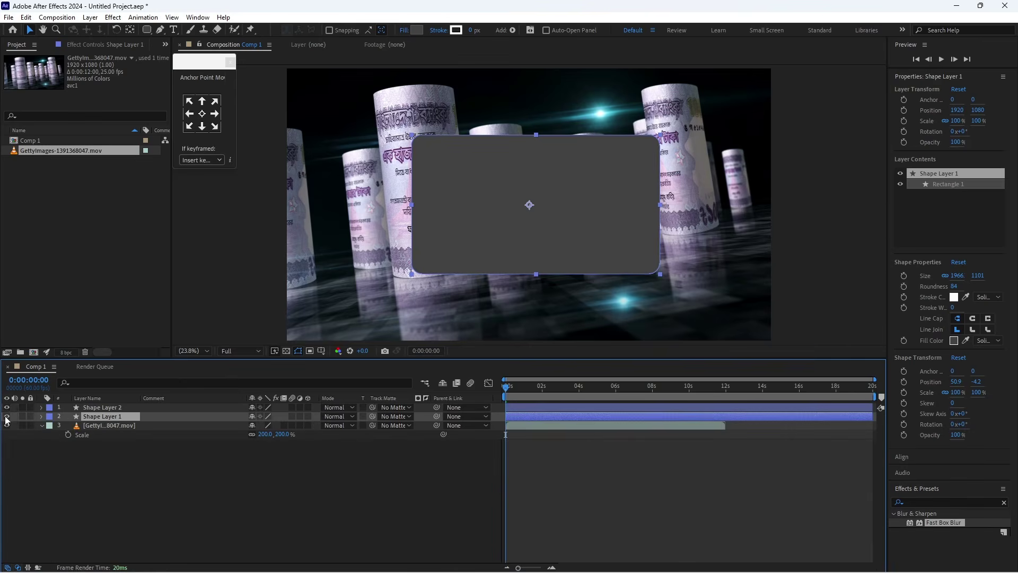
- Make Shape Layer 2 an adjustment layer and apply the Fast Box Blur effect to it
left_click(100, 407)
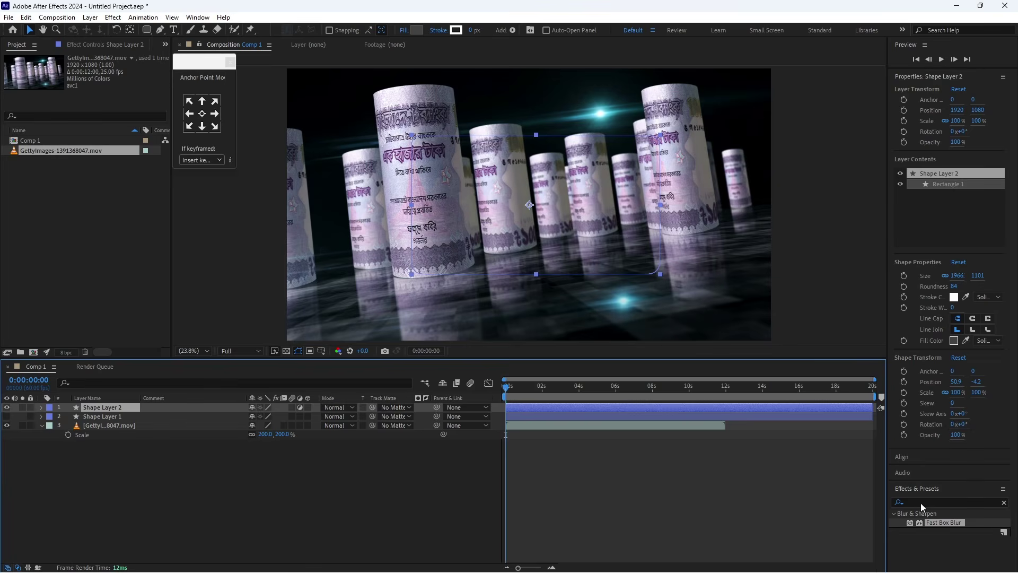
left_click_drag(921, 488, 912, 209)
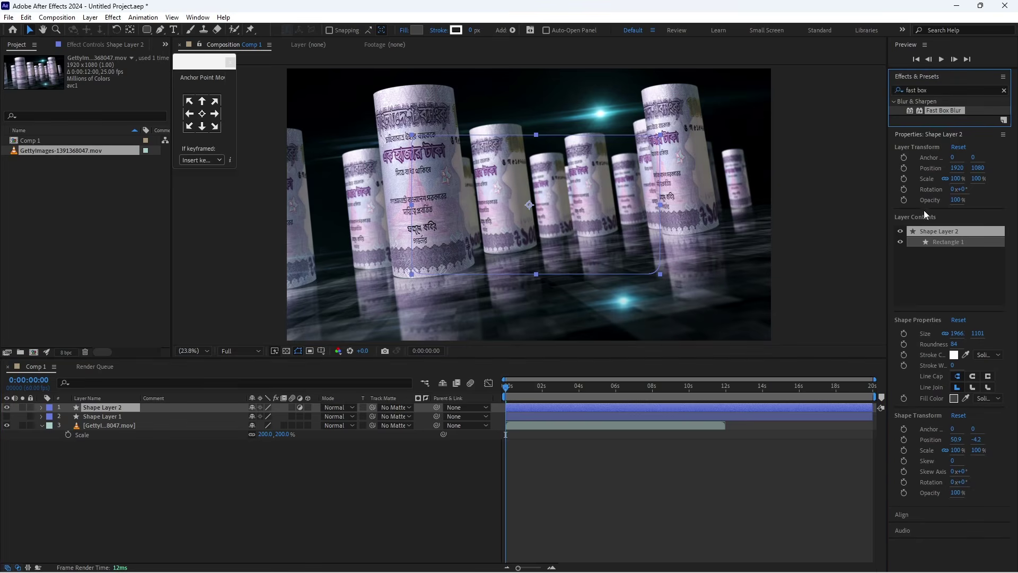
left_click(926, 89)
left_click_drag(930, 91, 892, 94)
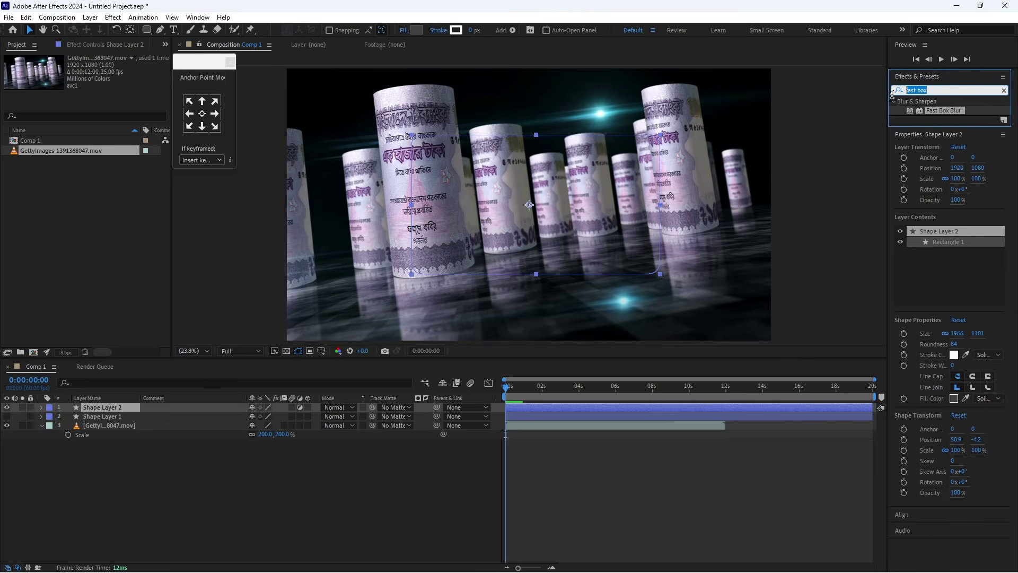
key("BackSpace")
type("fa")
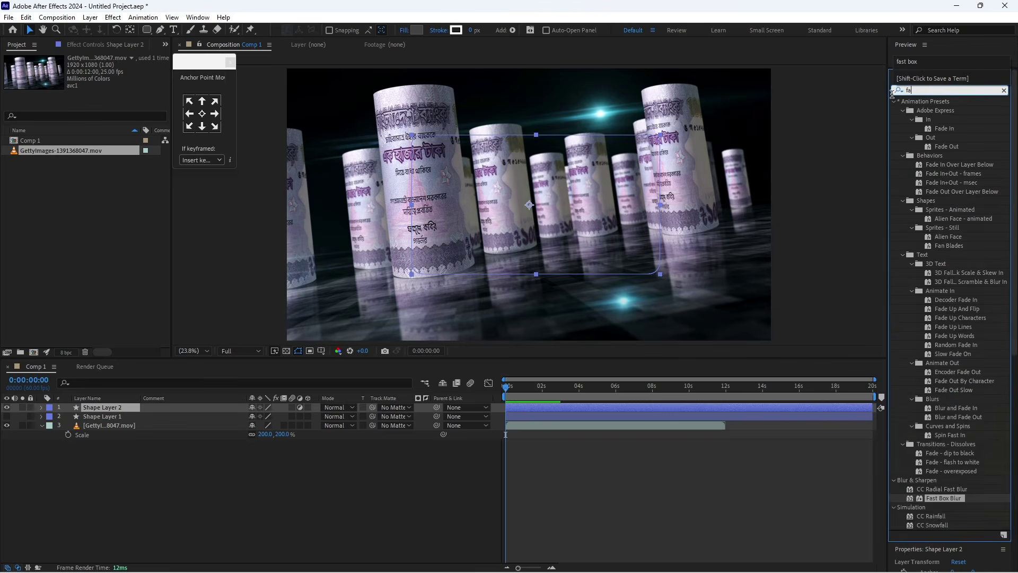
type("st")
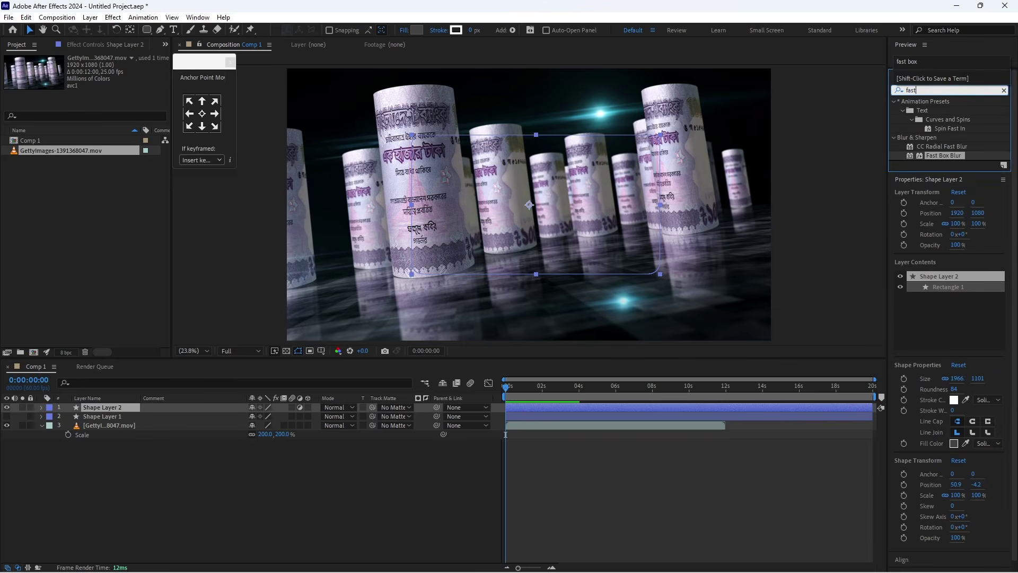
left_click_drag(953, 155, 613, 406)
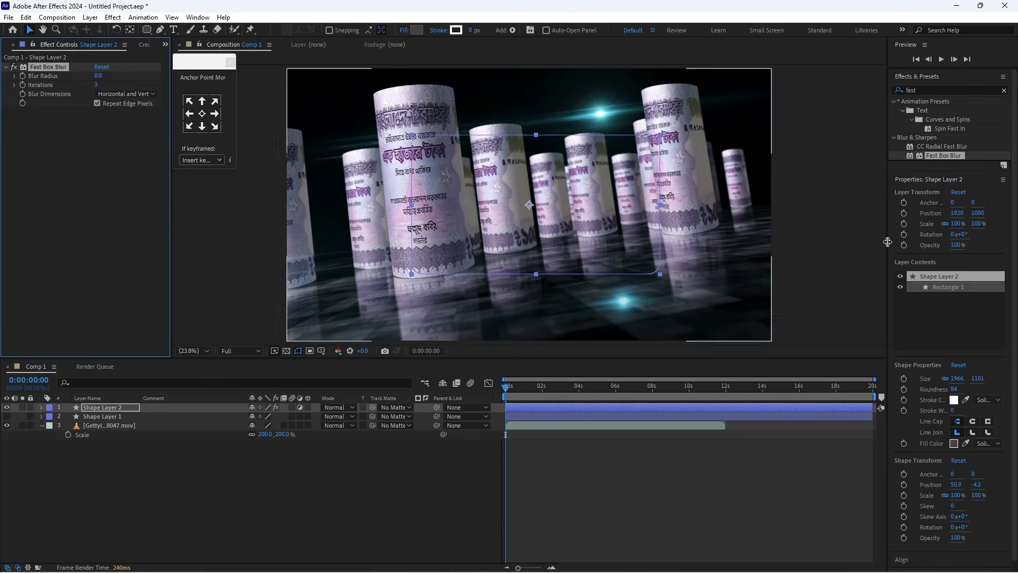
- Find the Brightness & Contrast effect and apply it to Shape Layer 2
left_click(923, 90)
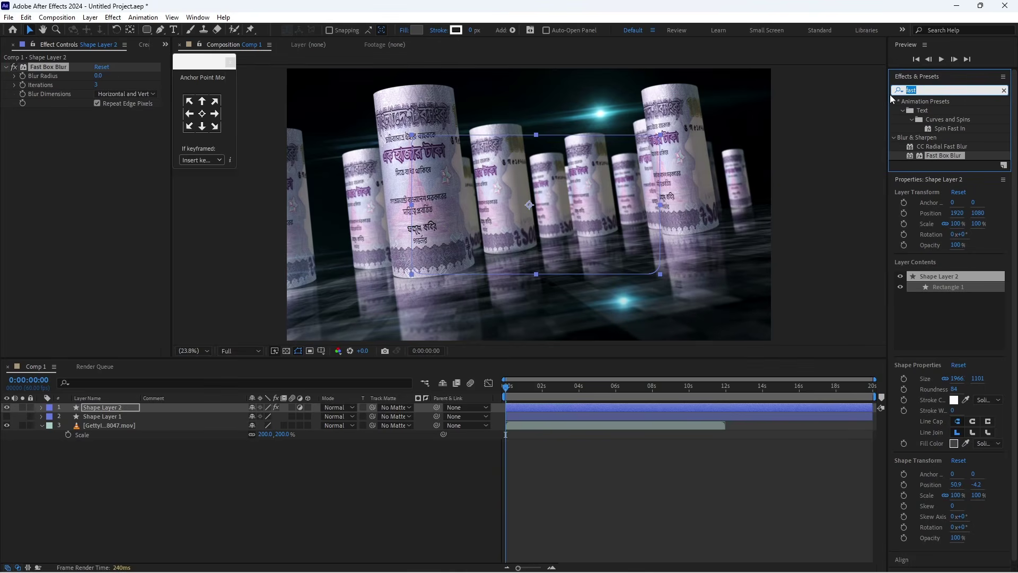
type("bri")
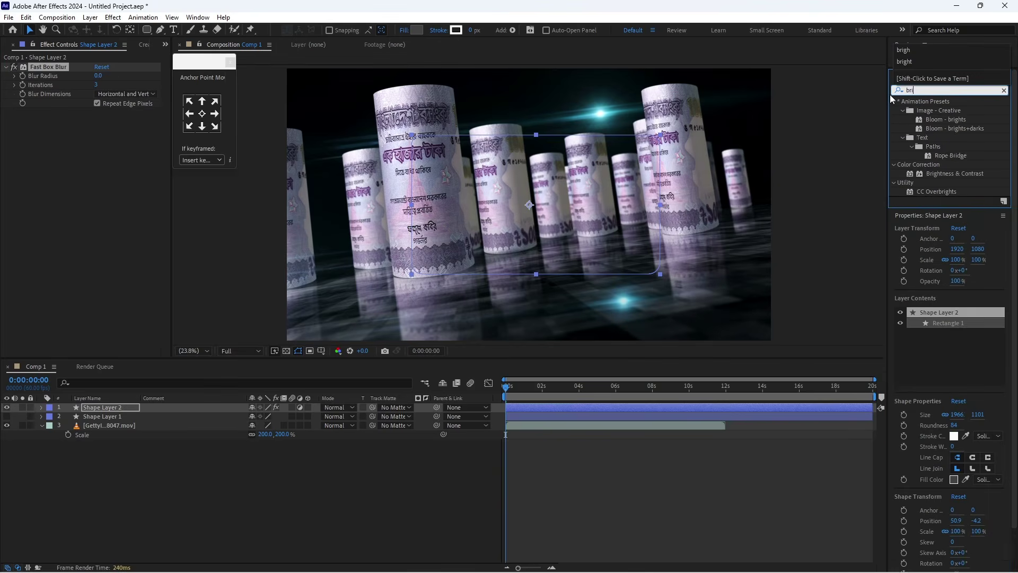
type("ght")
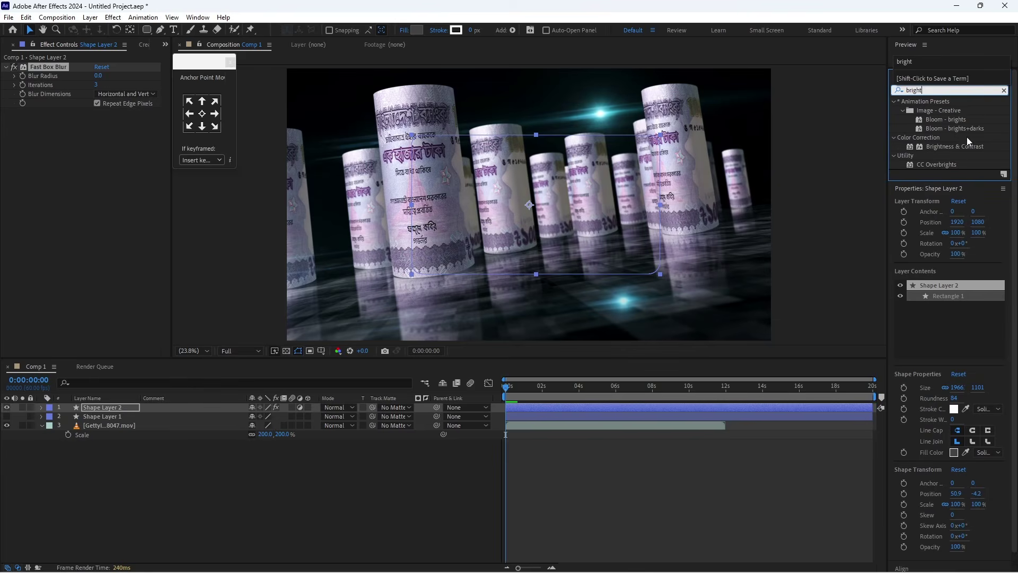
left_click_drag(971, 146, 646, 407)
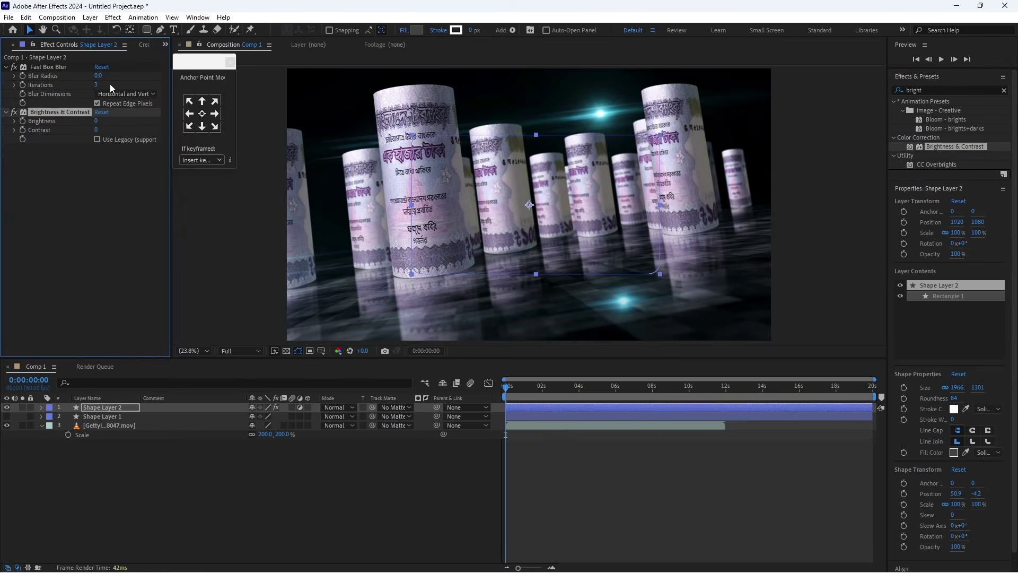
- Set the Fast Box Blur radius to 20 and its iterations to 10
left_click(98, 76)
type("20")
left_click(97, 85)
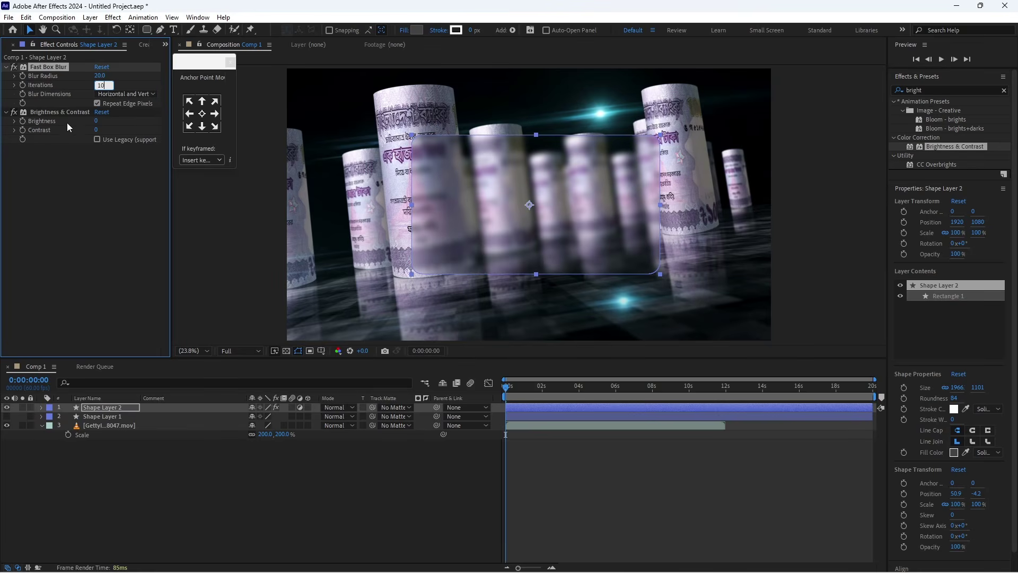
- Set the Brightness value of the Brightness & Contrast effect to 10
left_click(95, 121)
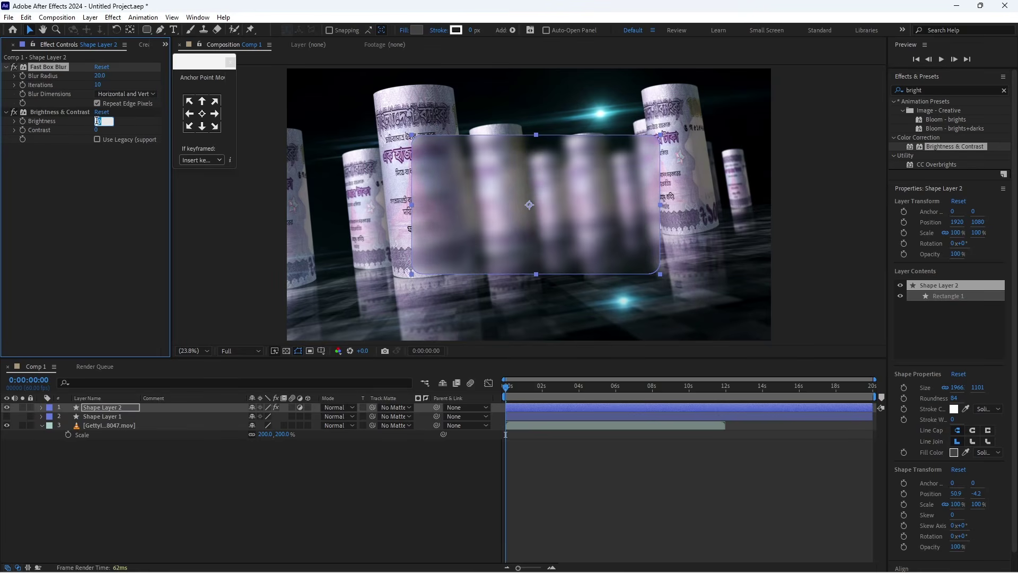
type("10")
left_click(244, 494)
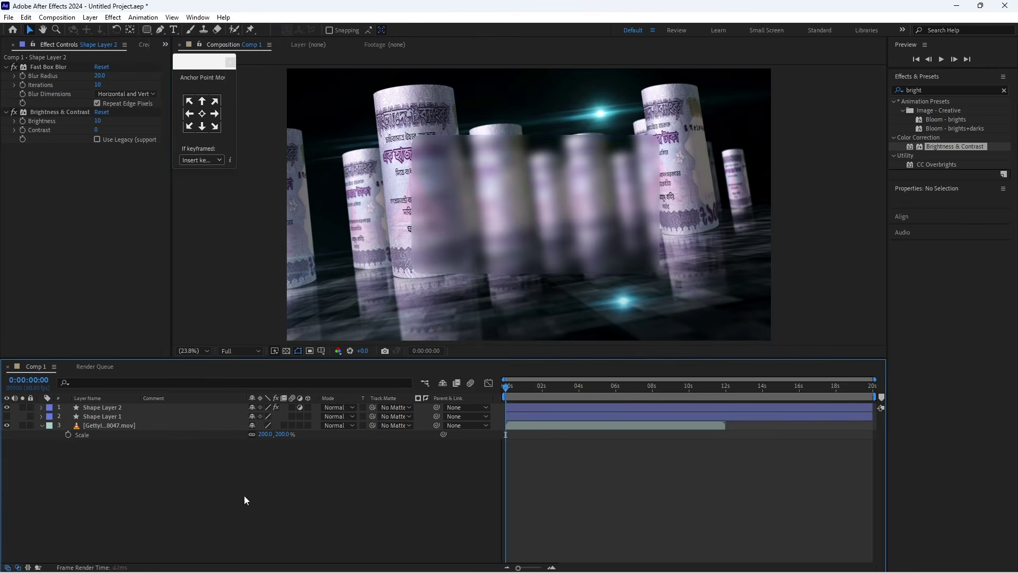
- Preview the composition briefly, then lower the blurred panel's Brightness to -17
key("space")
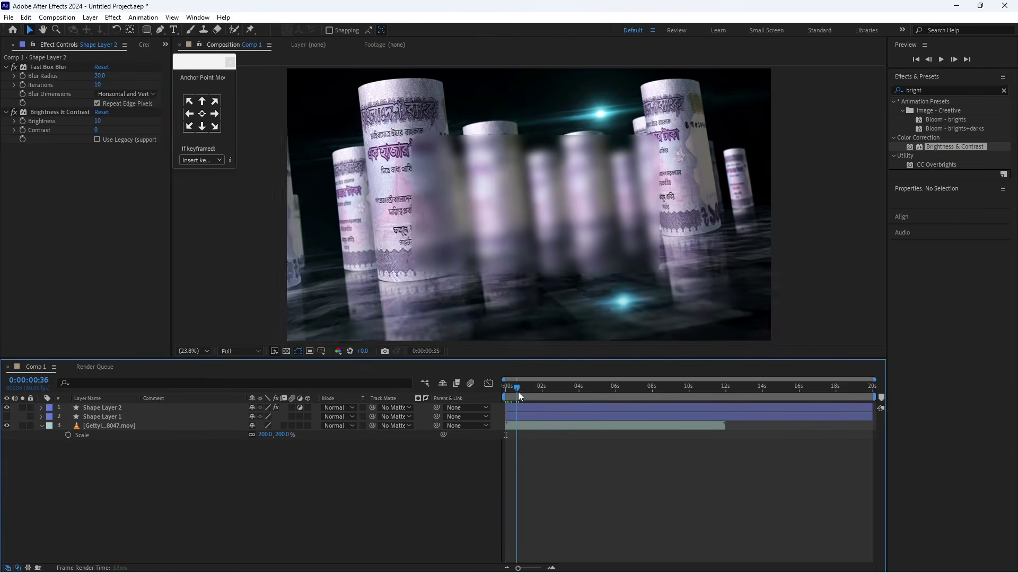
key("space")
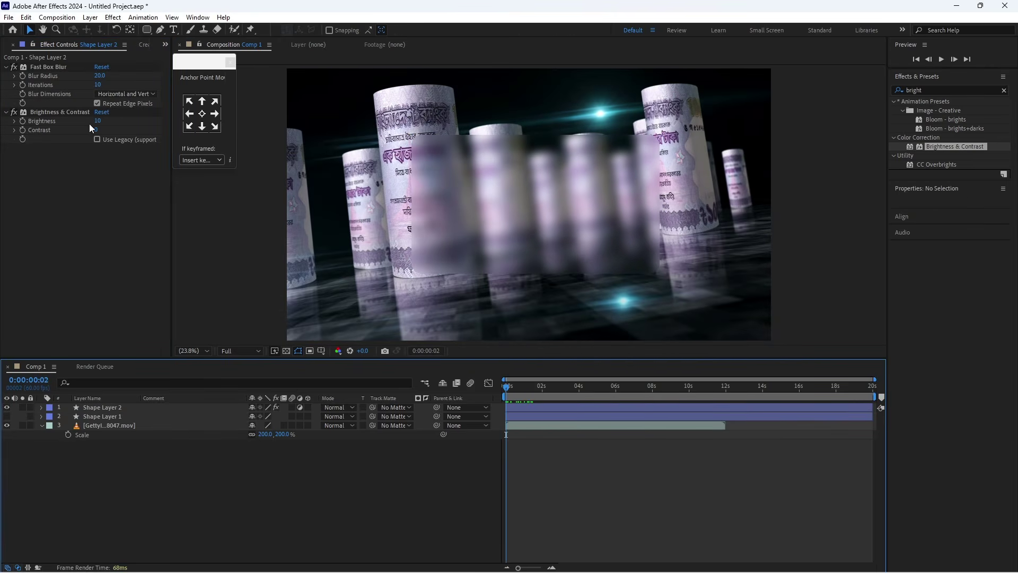
left_click_drag(89, 123, 88, 122)
left_click(284, 496)
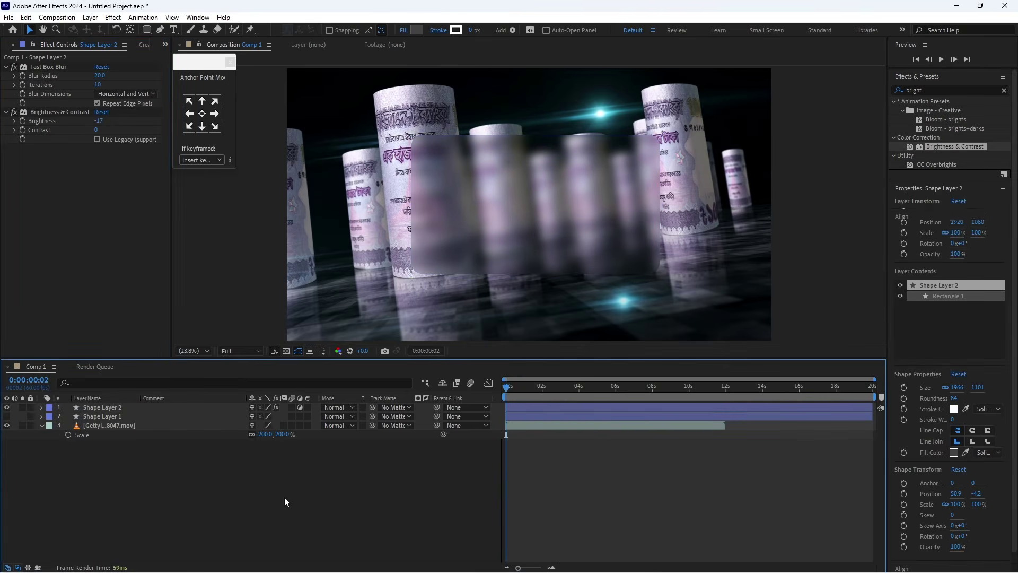
left_click(542, 407)
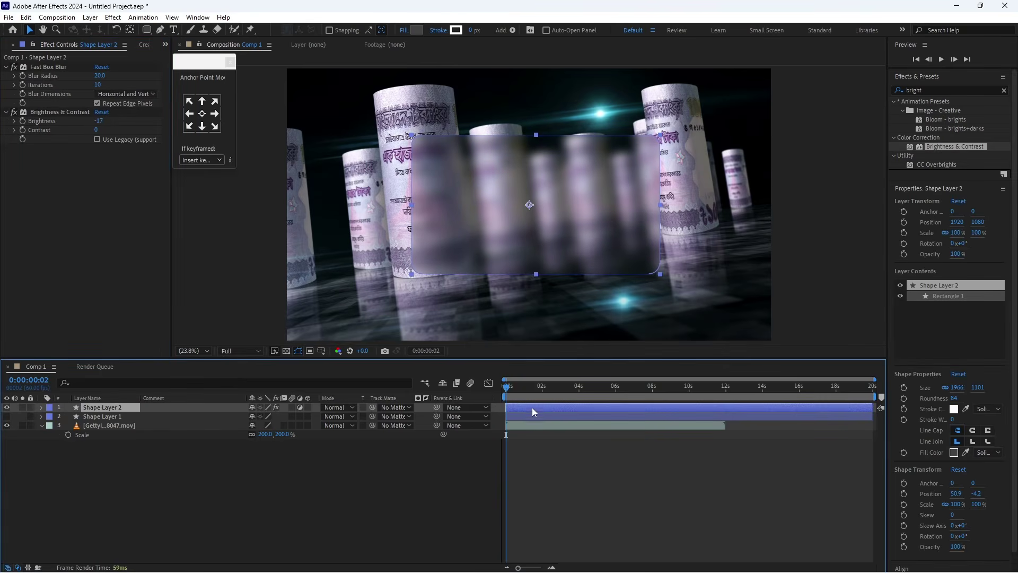
left_click(418, 31)
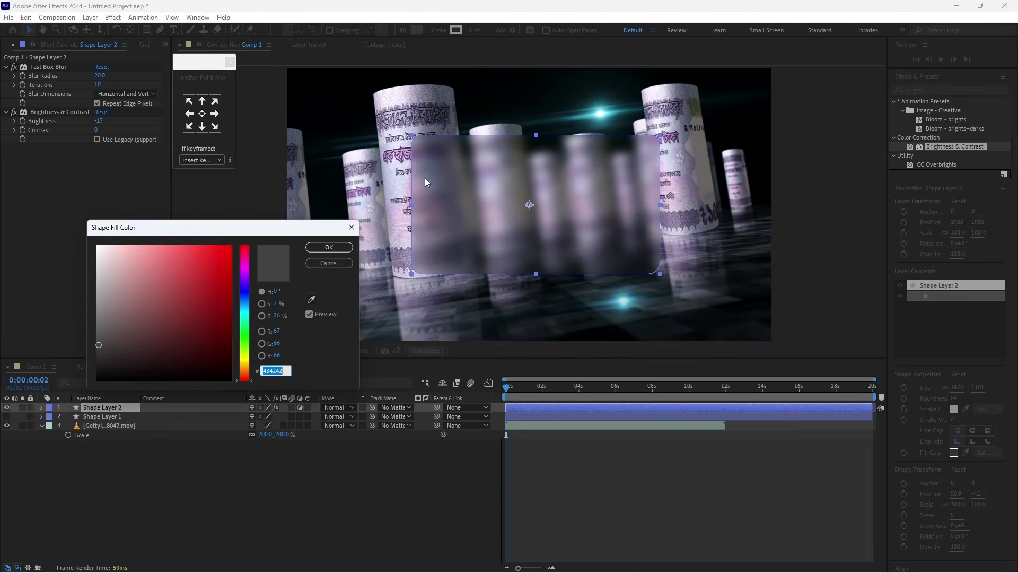
mouse_move(210, 304)
left_mouse_down()
mouse_move(221, 261)
mouse_move(204, 285)
mouse_move(160, 265)
left_mouse_up()
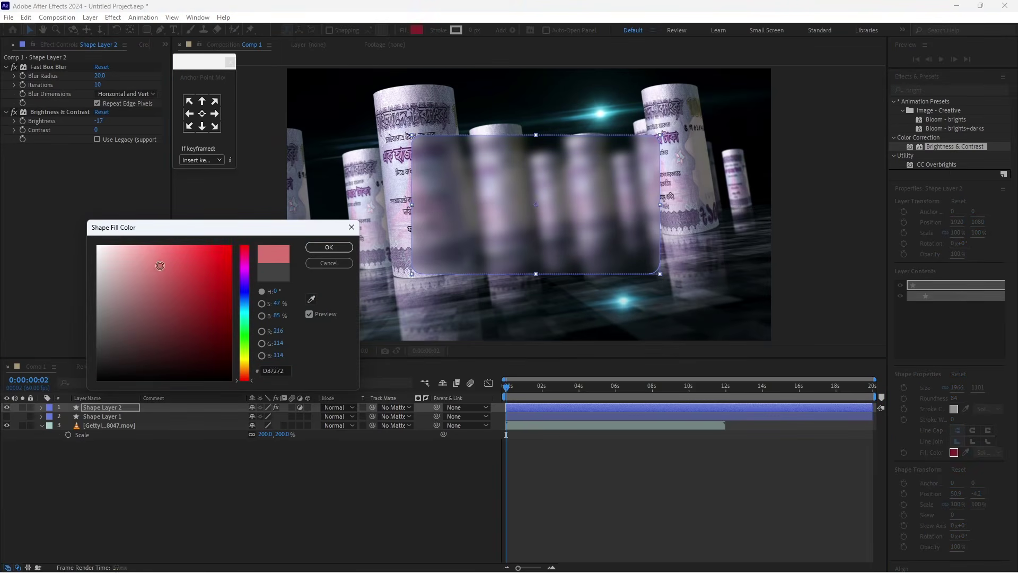
left_click(319, 264)
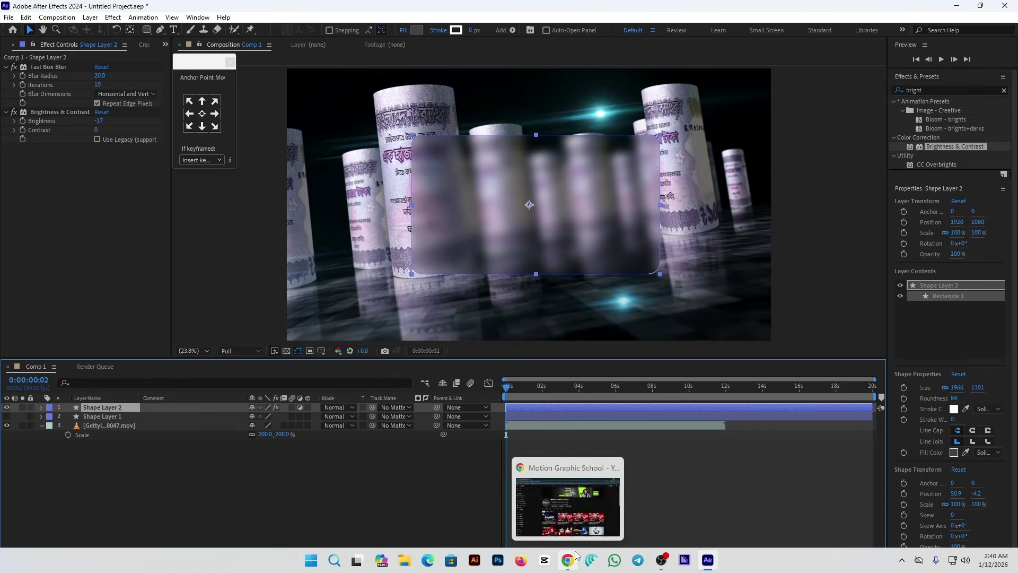
- Show Shape Layer 1 as an outline with no fill and a 19 px white stroke
left_click(82, 416)
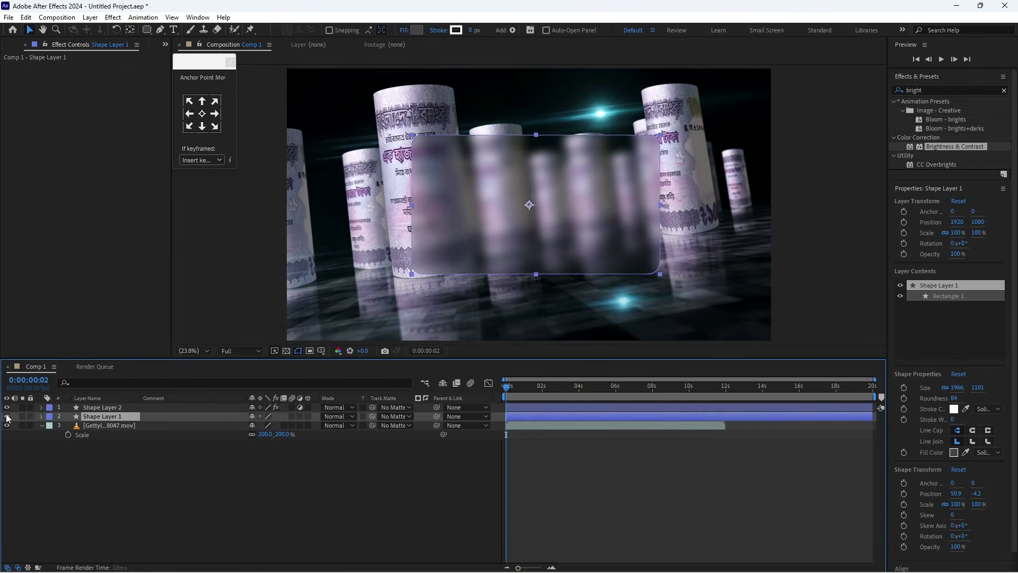
left_click(404, 30)
left_click(455, 262)
left_click(476, 322)
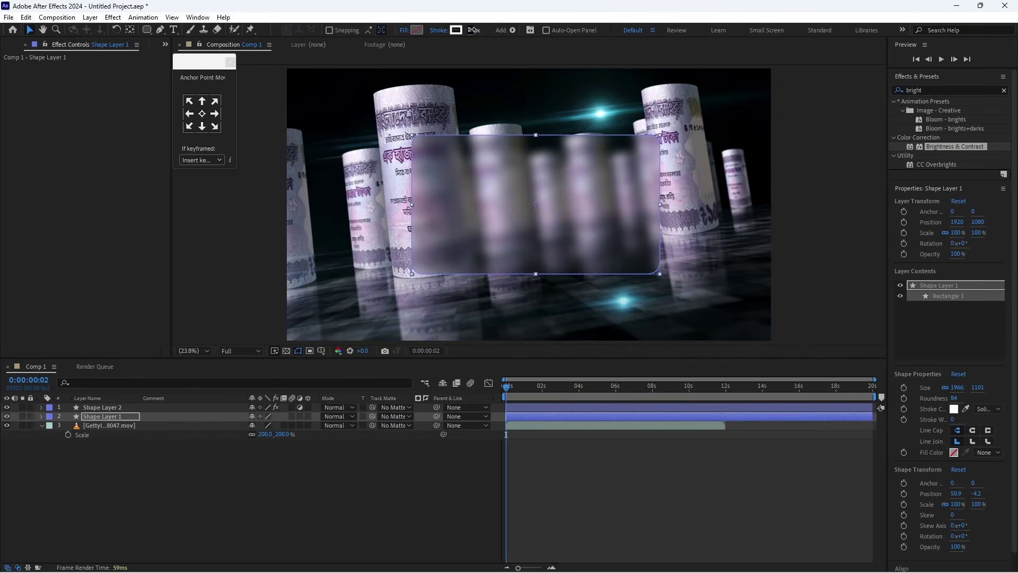
left_click_drag(474, 30, 483, 29)
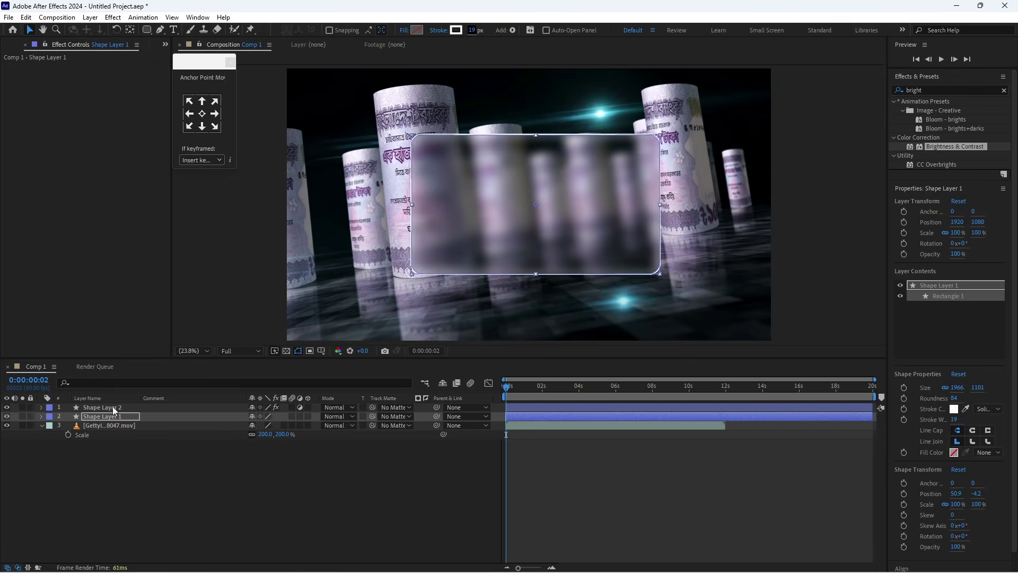
- Parent Shape Layer 1 to Shape Layer 2, return to the composition's first frame and clear the layer selection
left_click_drag(434, 416, 101, 408)
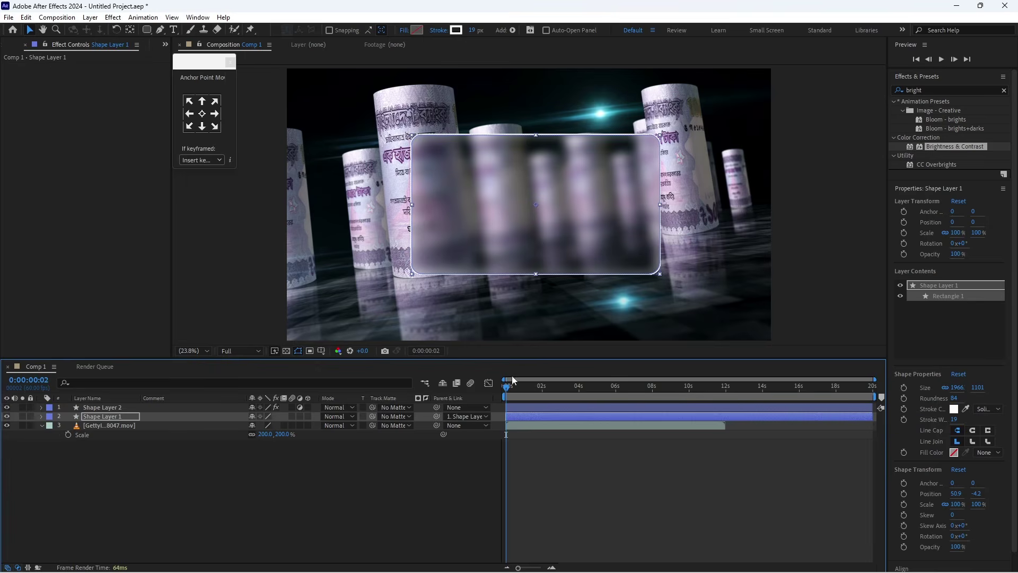
mouse_move(502, 389)
left_mouse_down()
mouse_move(546, 399)
mouse_move(506, 403)
left_mouse_up()
left_click(483, 476)
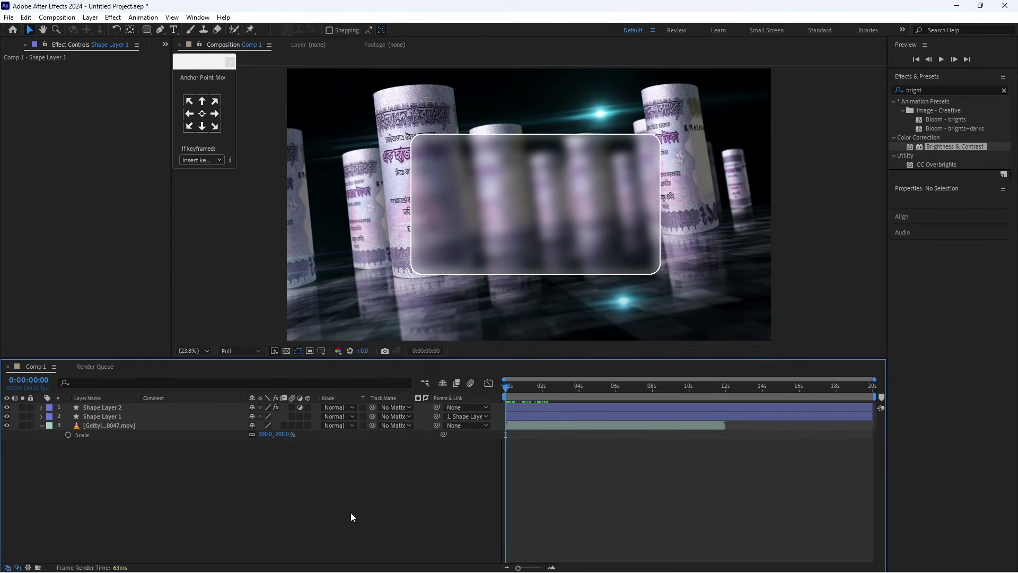
- Draw an open upward curve with the Pen tool from the panel's lower-left area to its upper-right area
left_click(161, 32)
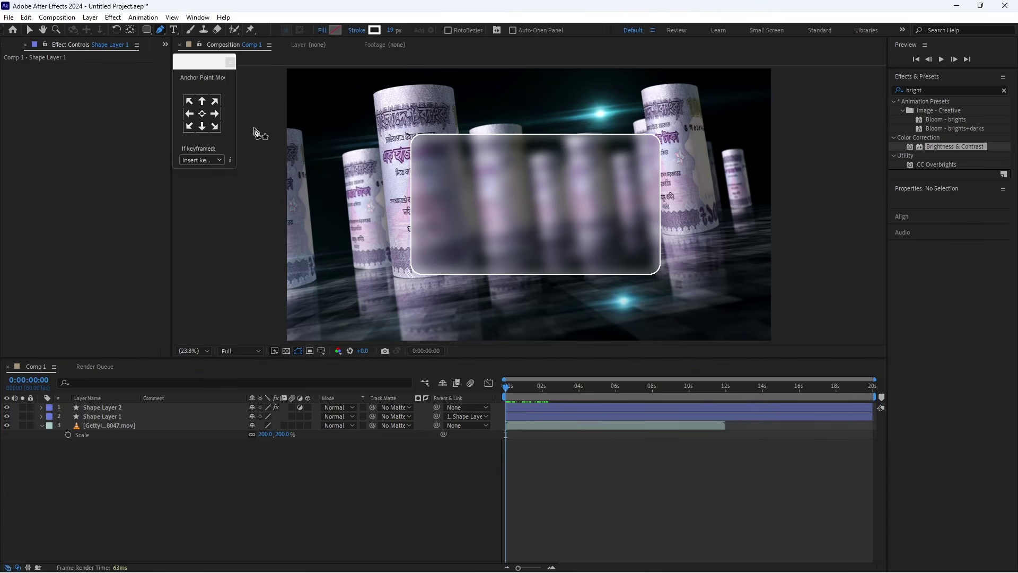
left_click(436, 246)
left_click_drag(639, 166, 735, 61)
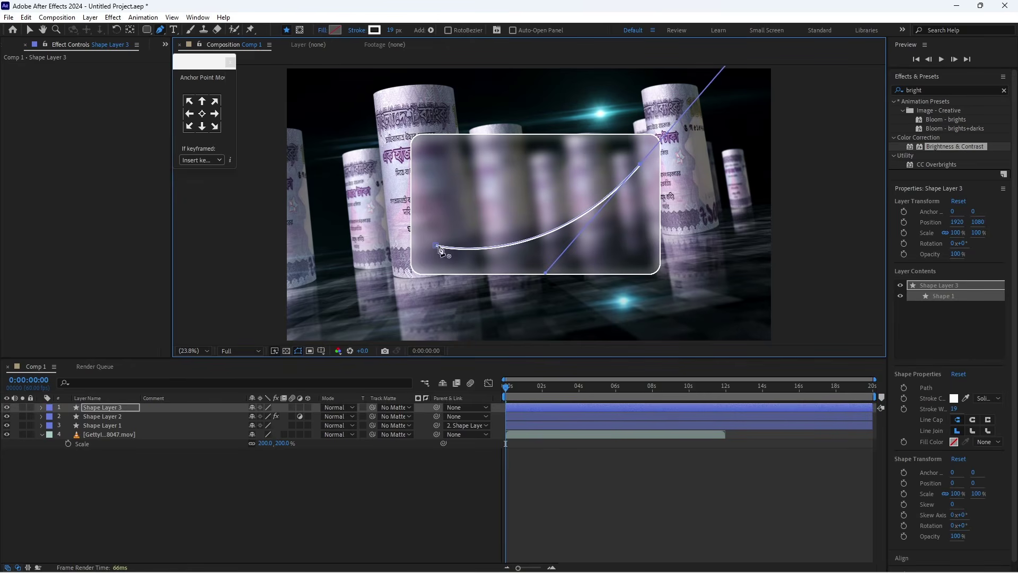
left_click(395, 506)
left_click(518, 408)
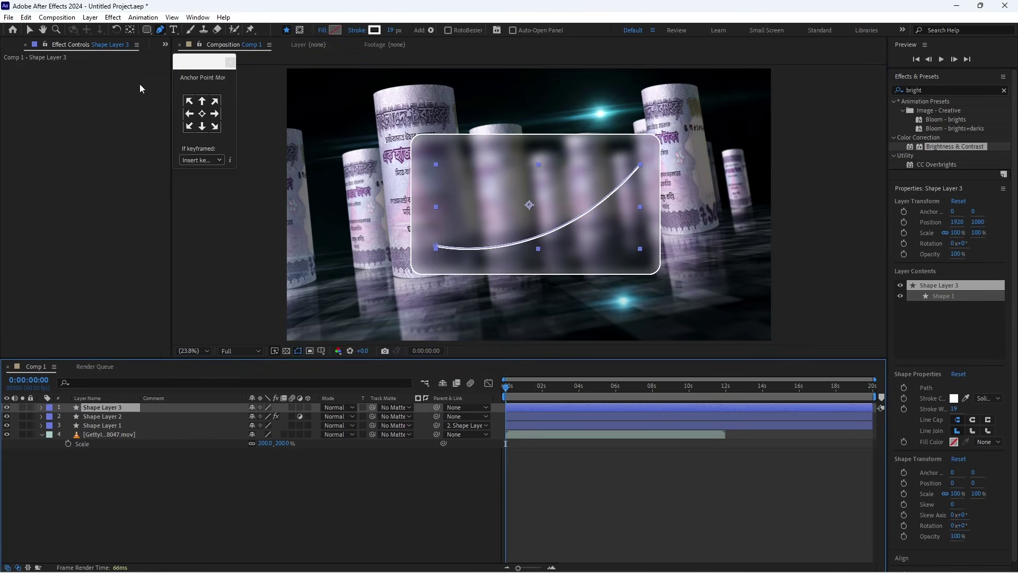
- Move the curve's two end points slightly inward so the line sits neatly inside the panel, then deselect it
left_click(29, 30)
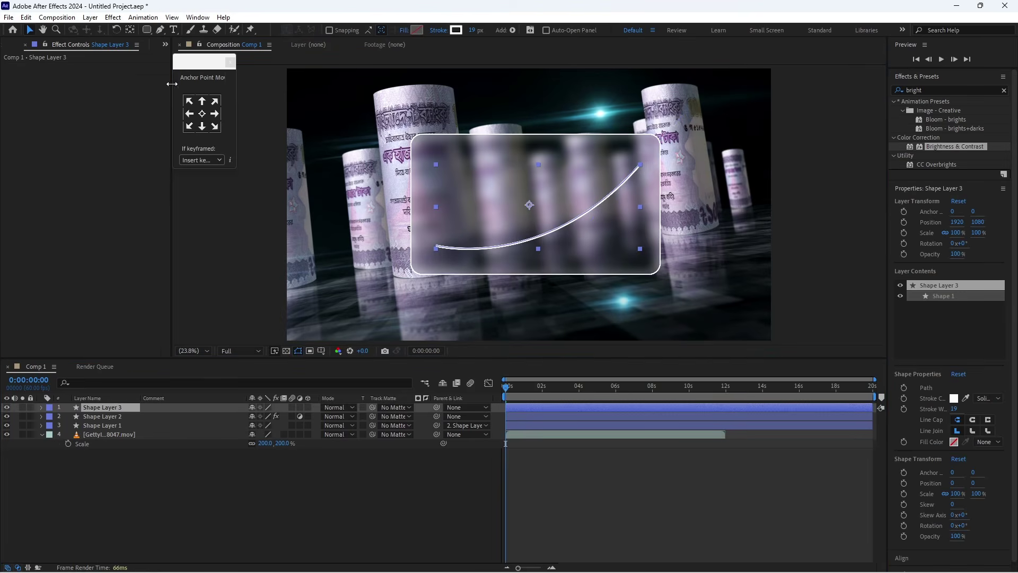
left_click(159, 29)
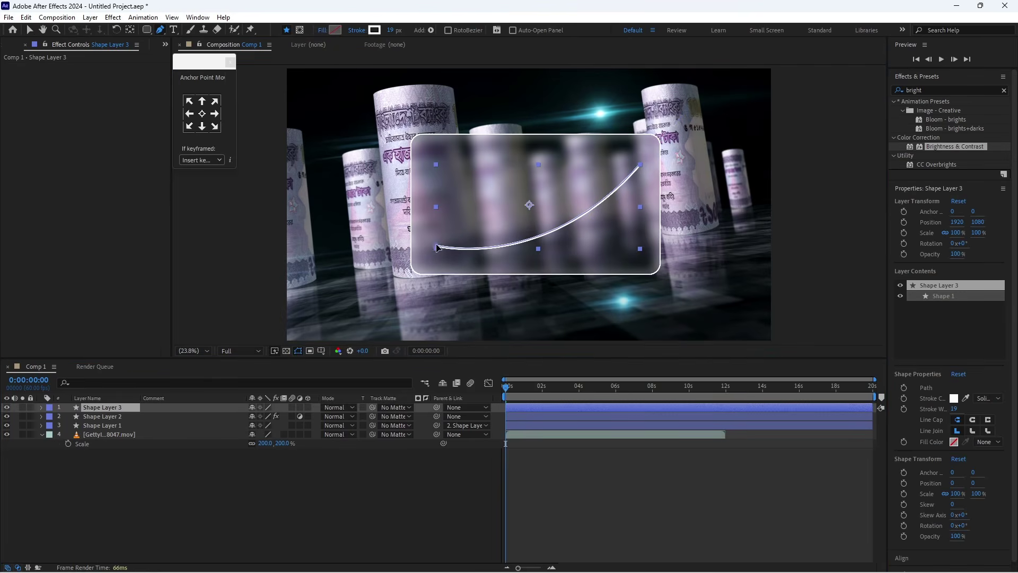
left_click_drag(436, 248, 447, 256)
left_click(367, 504)
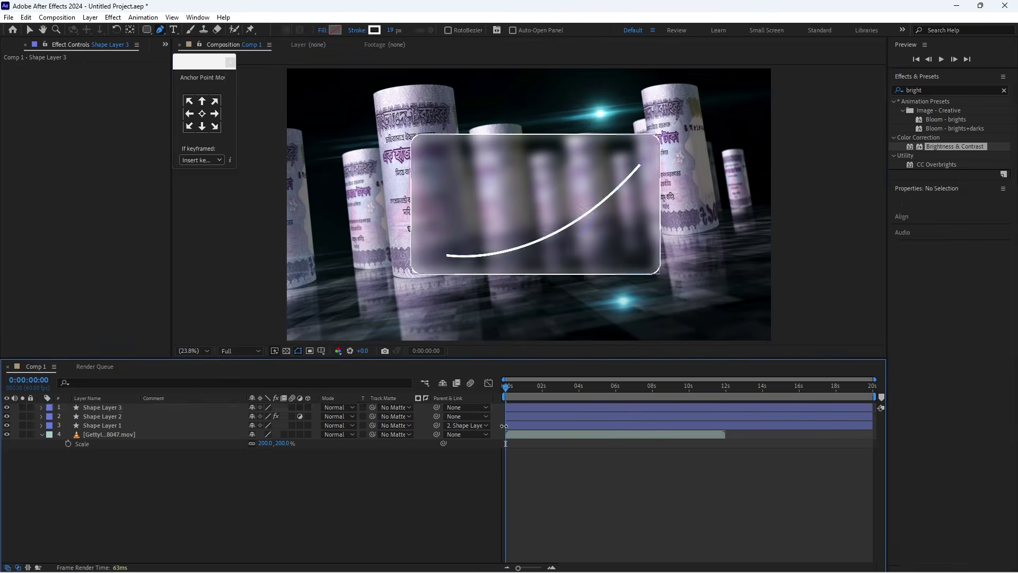
key("space")
key("space")
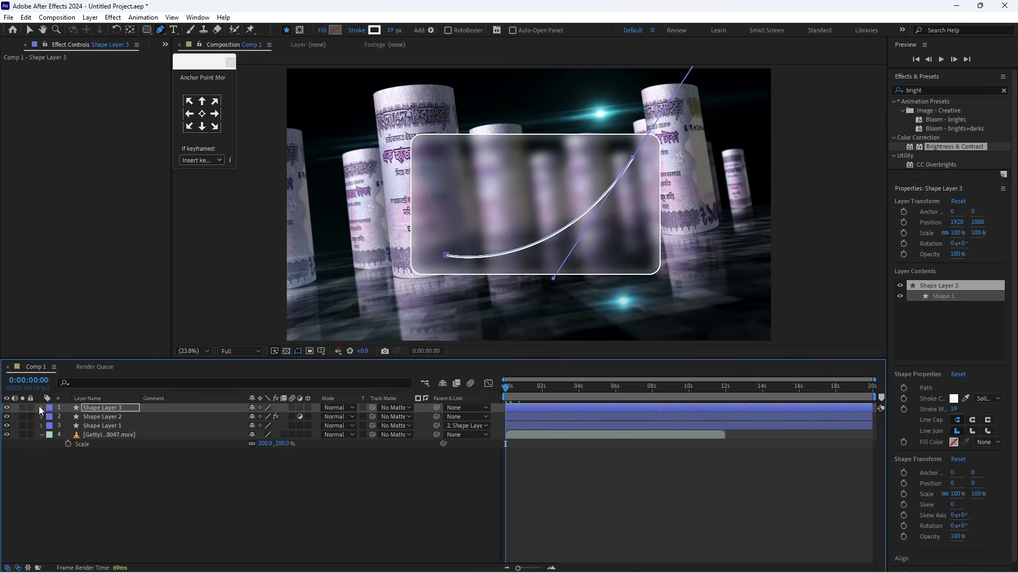
left_click(170, 460)
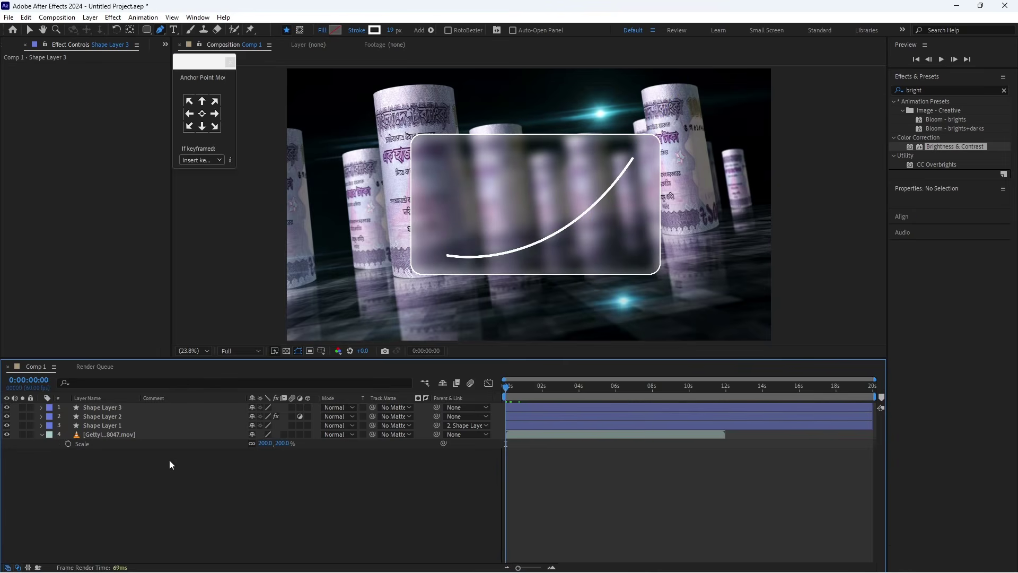
- Draw a circle about 109 px wide with the Ellipse tool inside the panel, with a 0 px stroke and white fill
left_click(148, 32)
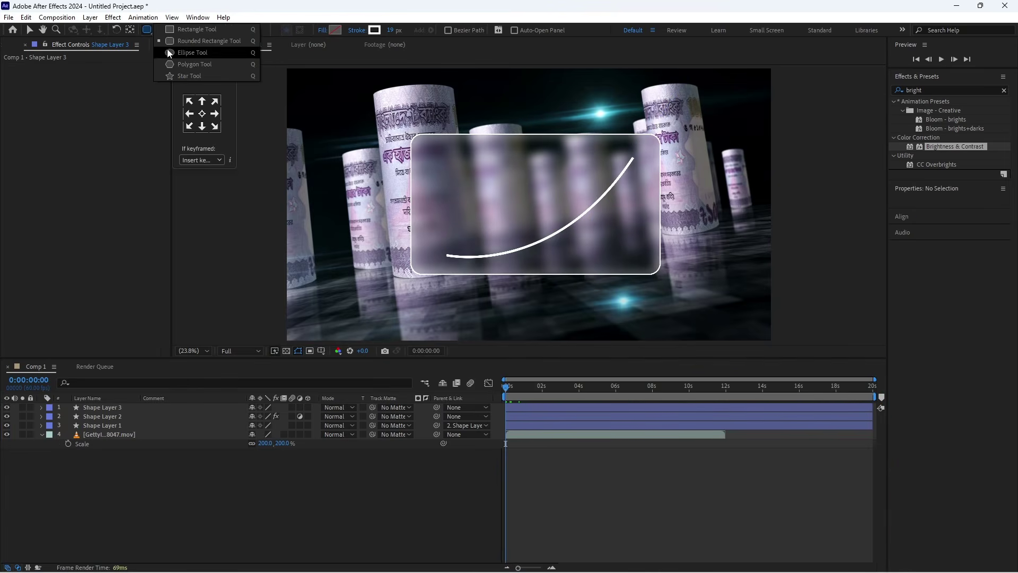
left_click(168, 50)
left_click_drag(486, 192, 500, 205)
left_click_drag(394, 30, 302, 31)
left_click(335, 31)
left_click(98, 246)
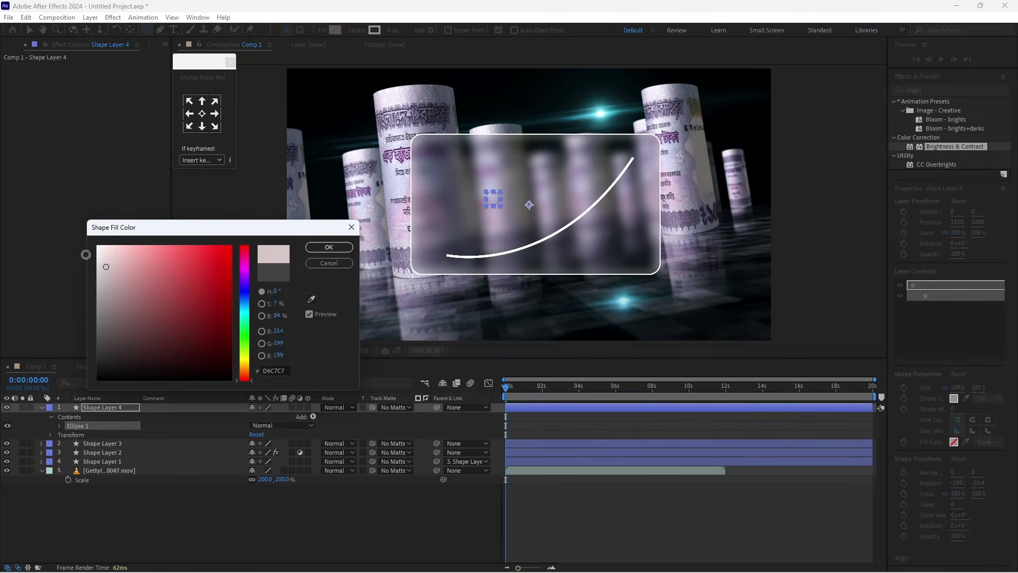
left_click(321, 251)
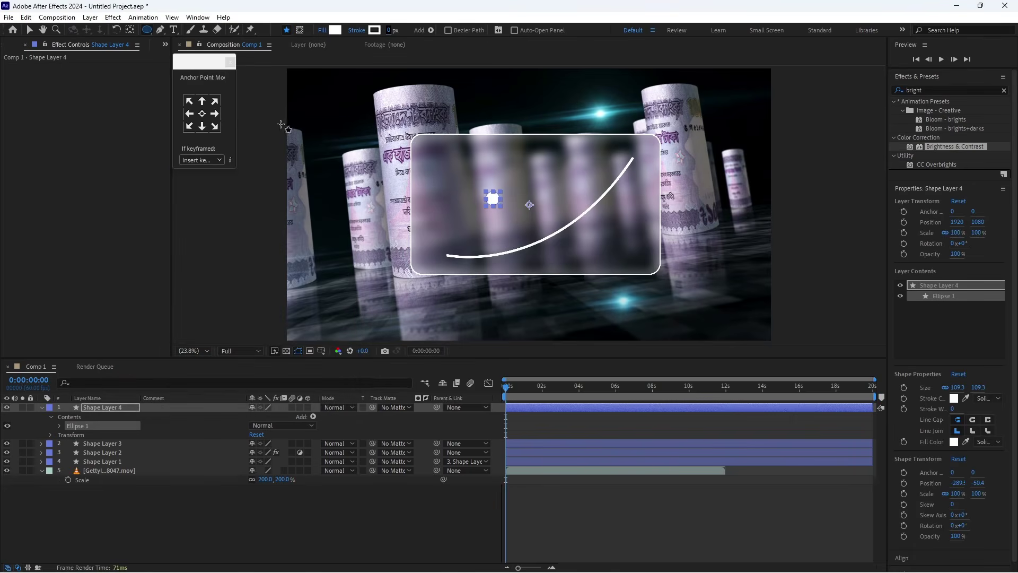
- Center the circle's anchor point on its shape and move the circle onto the curve's lower-left end point
left_click(202, 113)
left_click(344, 510)
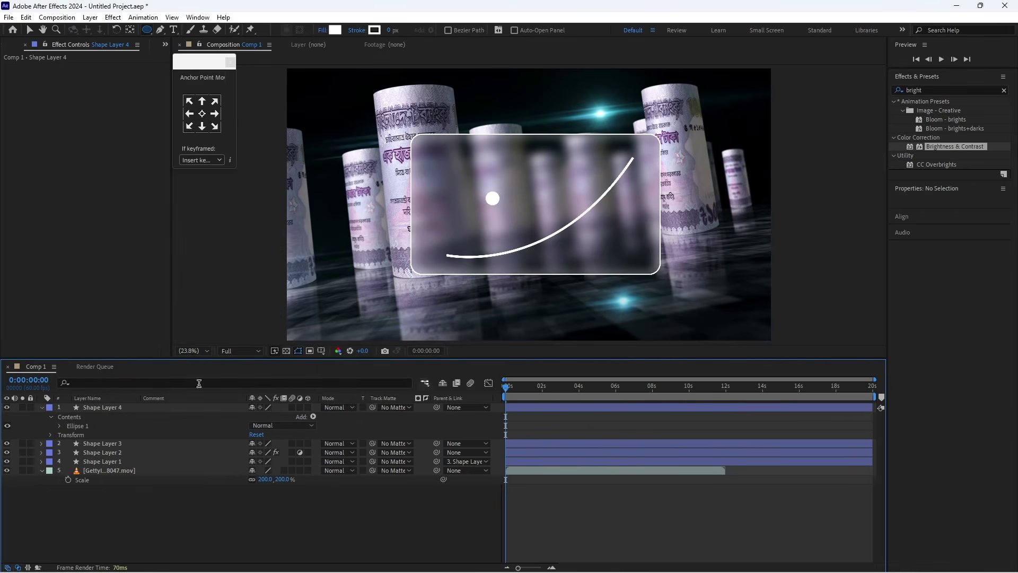
left_click(41, 408)
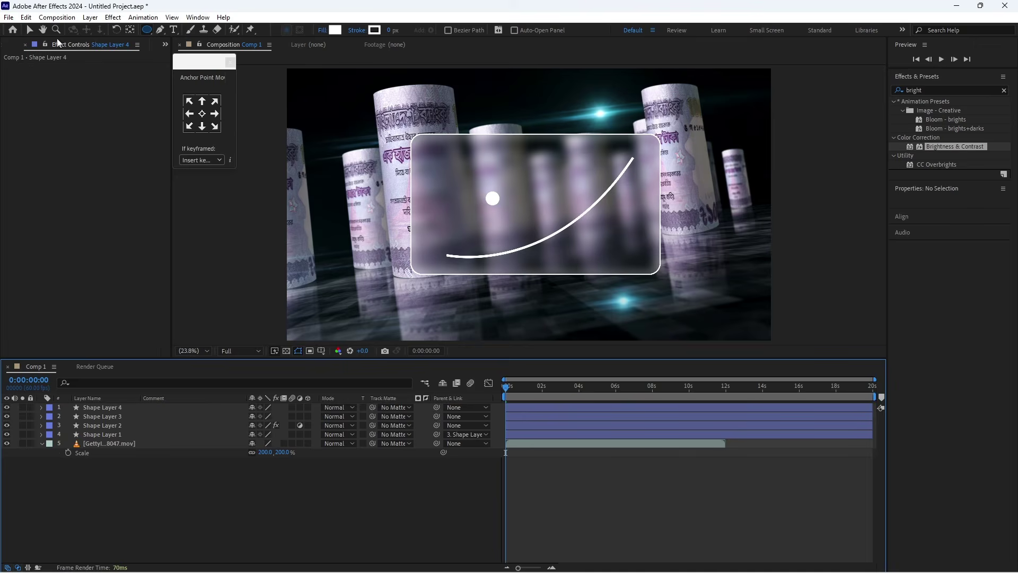
left_click(30, 30)
left_click(493, 201)
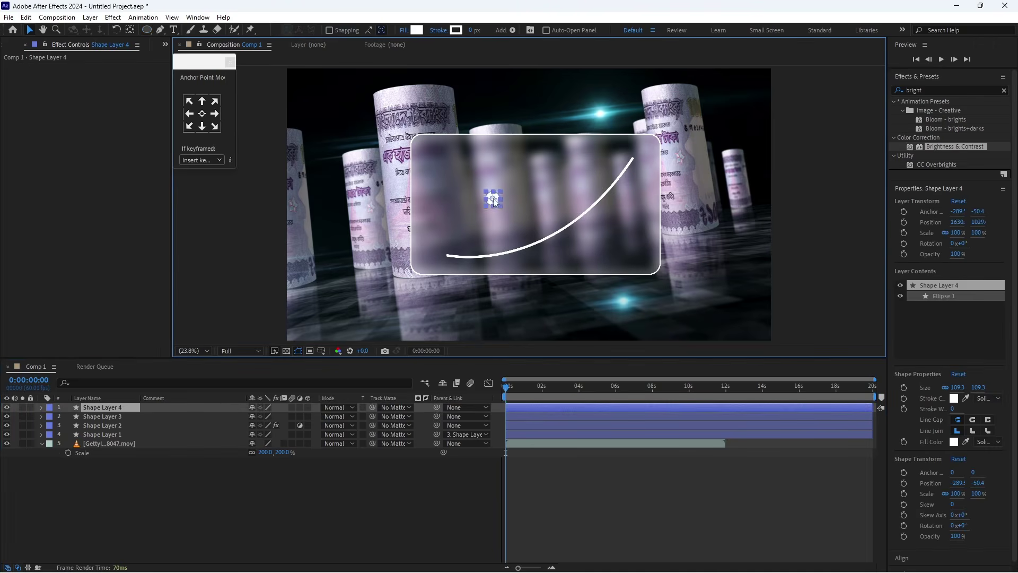
left_click_drag(494, 202, 448, 259)
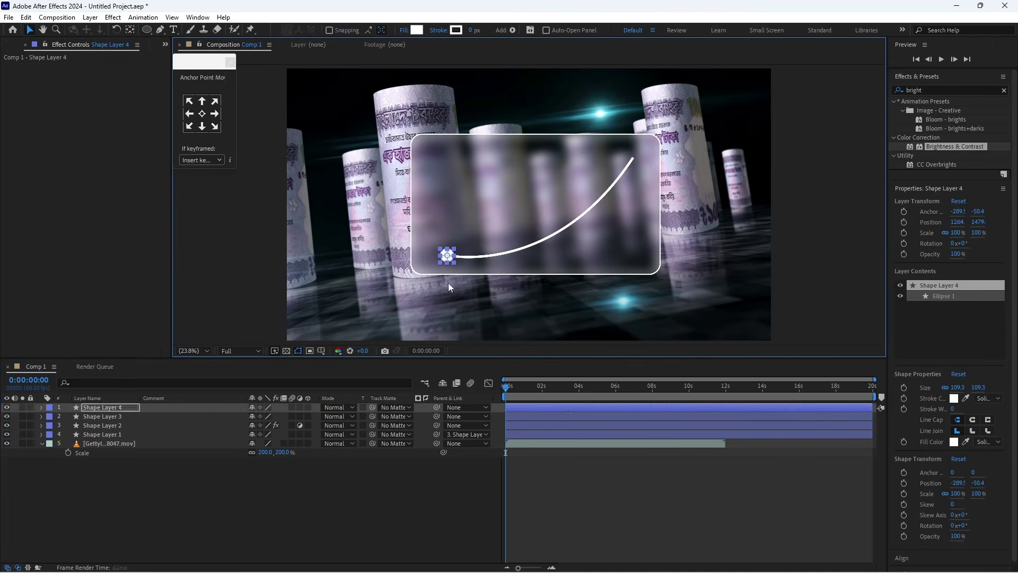
- Expand Shape Layer 3 to the curve's Path property, keyframe it at 0:00 and copy the path
left_click(546, 416)
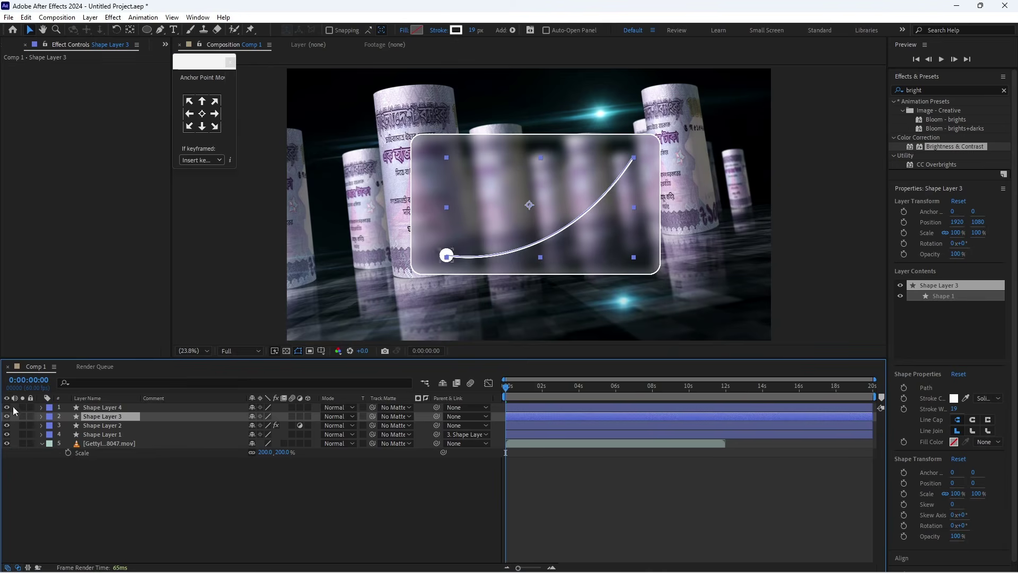
left_click(42, 416)
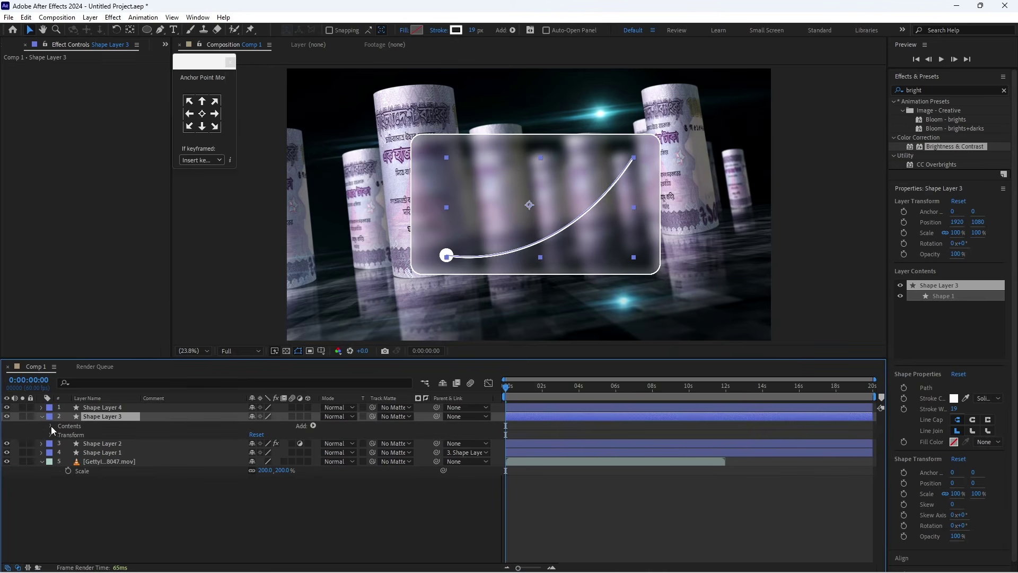
left_click(50, 425)
left_click(60, 435)
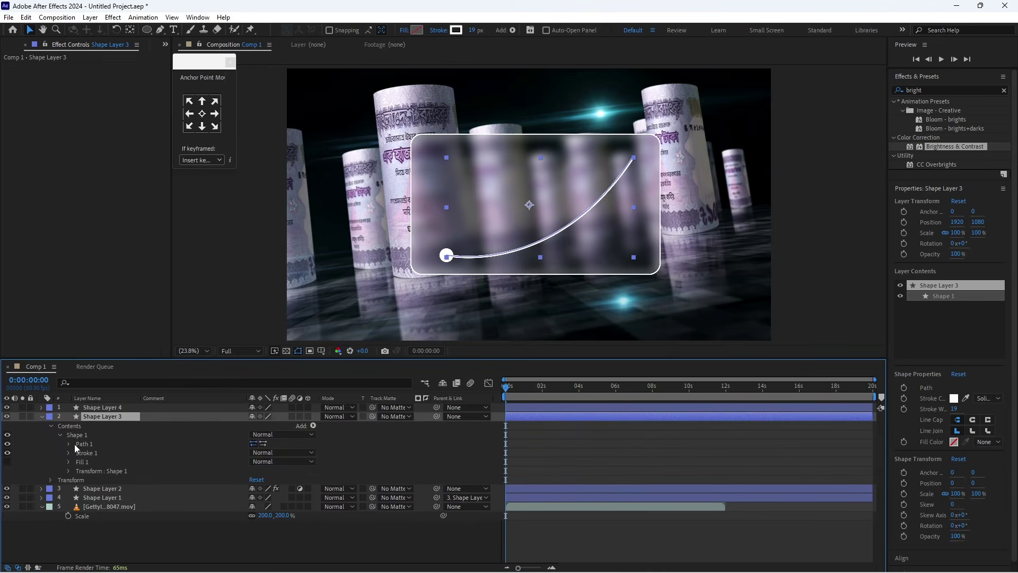
left_click(69, 444)
left_click(97, 453)
left_click(87, 452)
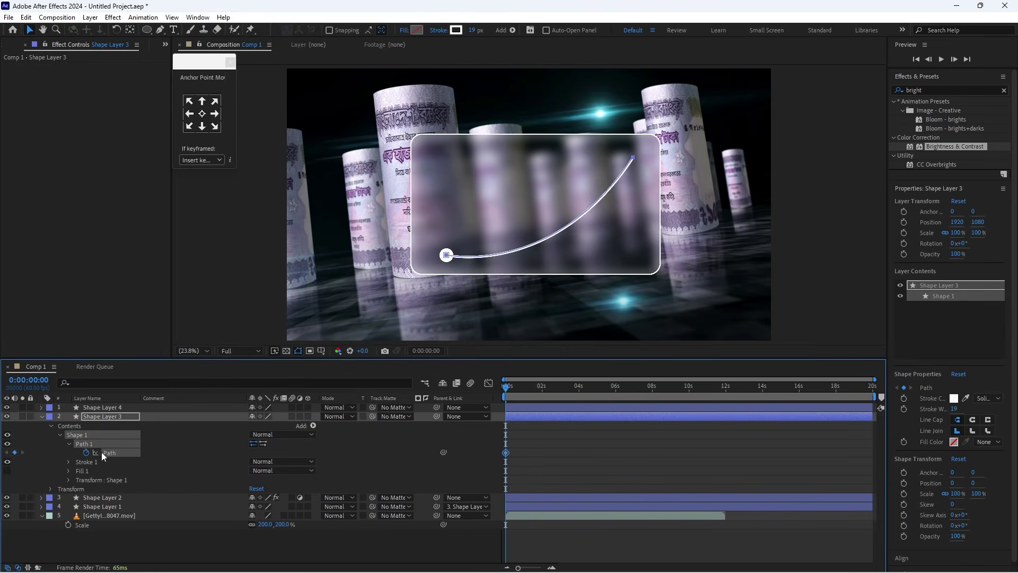
- Paste the copied path into the Position property of Shape Layer 4 and preview the circle's motion along the curve
left_click(515, 409)
left_click(42, 407)
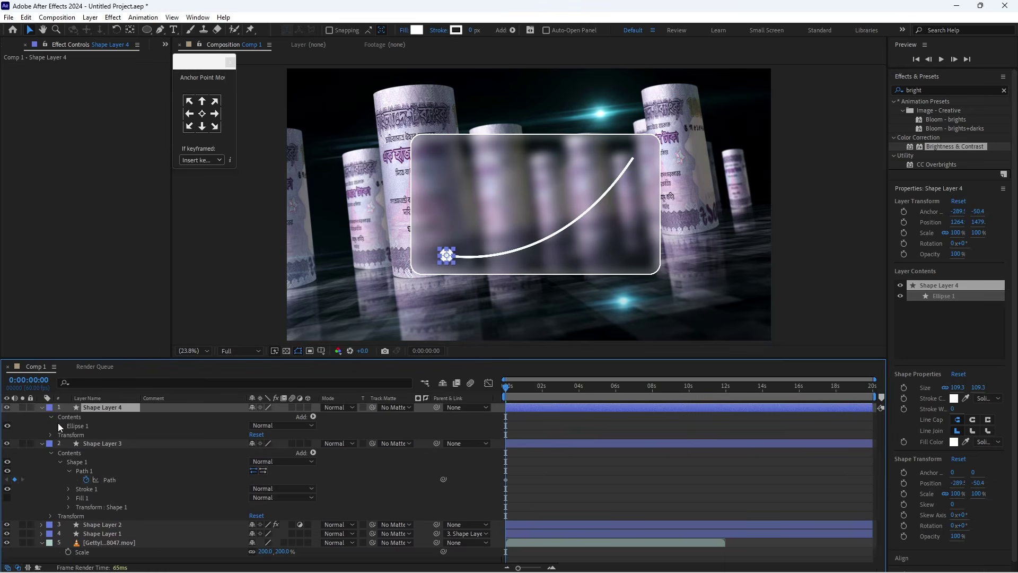
left_click(59, 425)
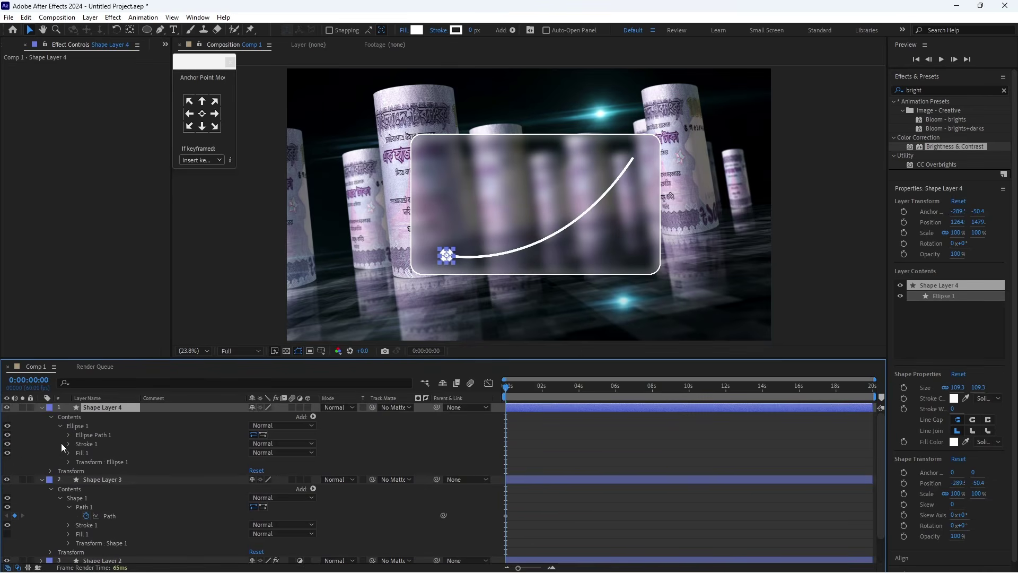
left_click(51, 470)
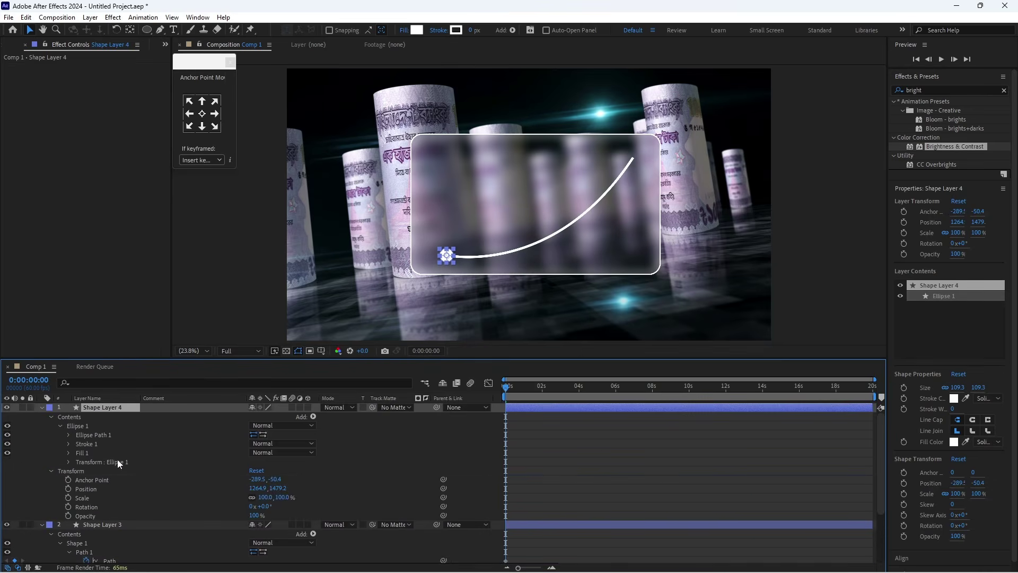
left_click(96, 489)
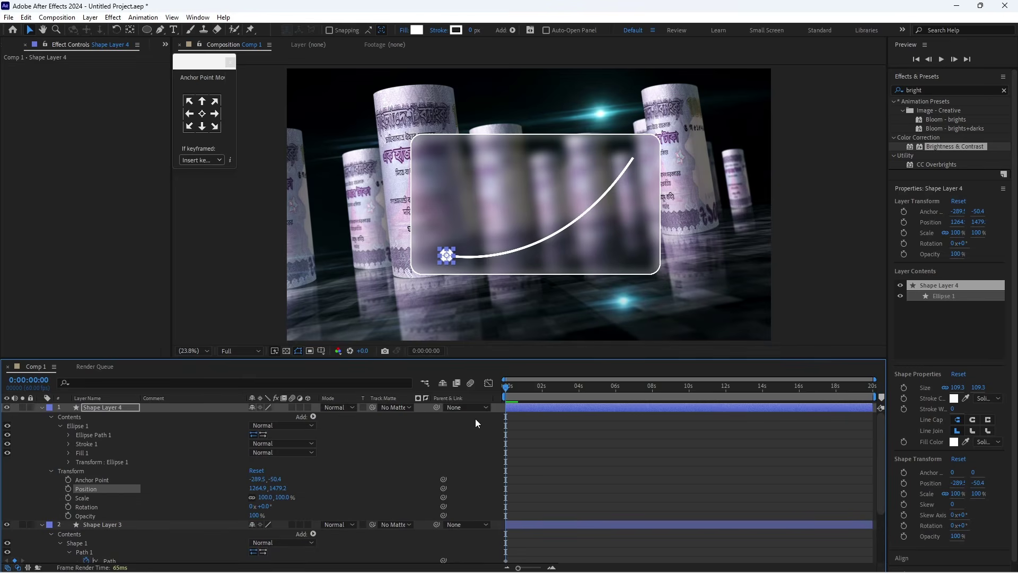
key("ctrl+v")
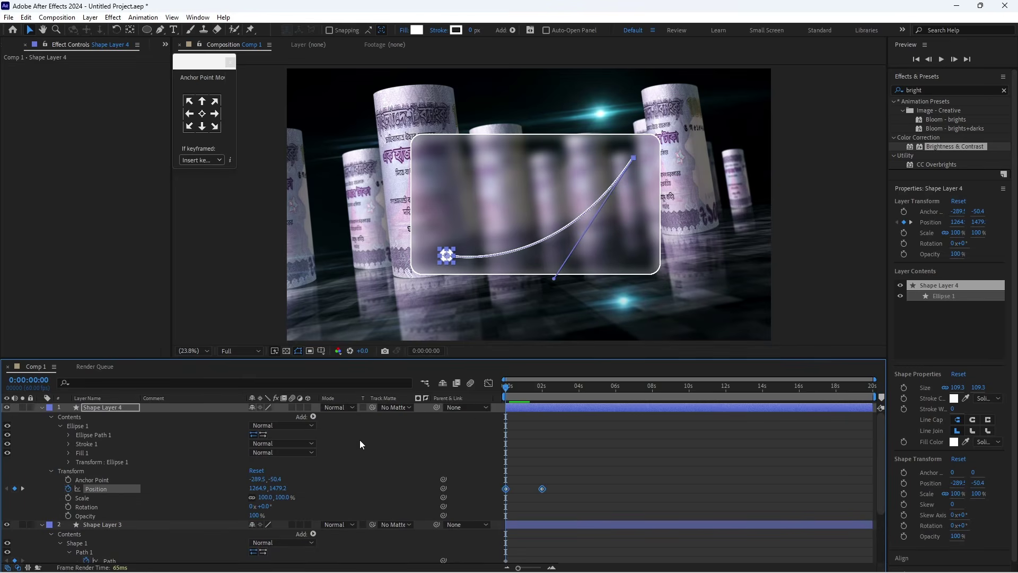
key("space")
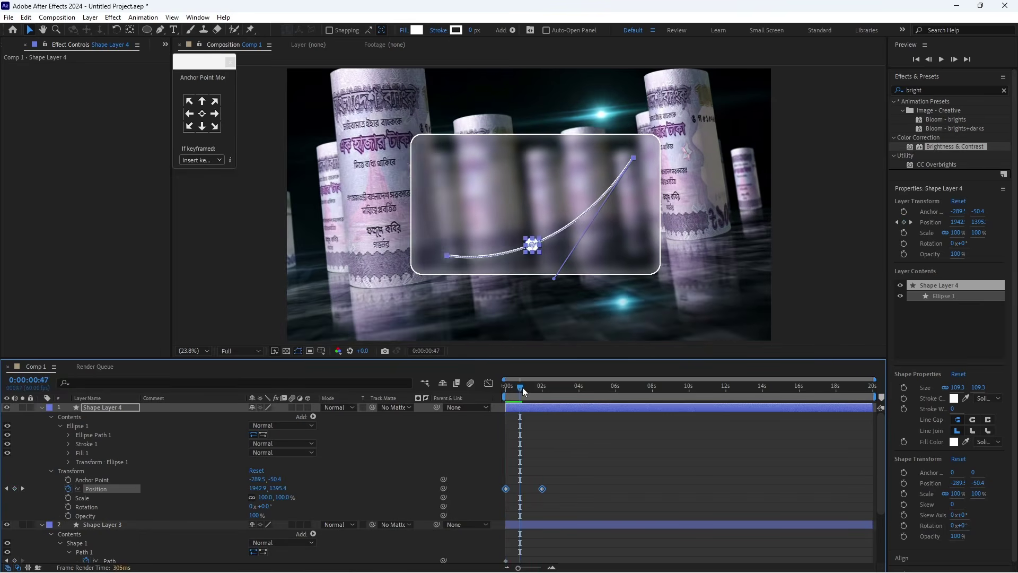
key("space")
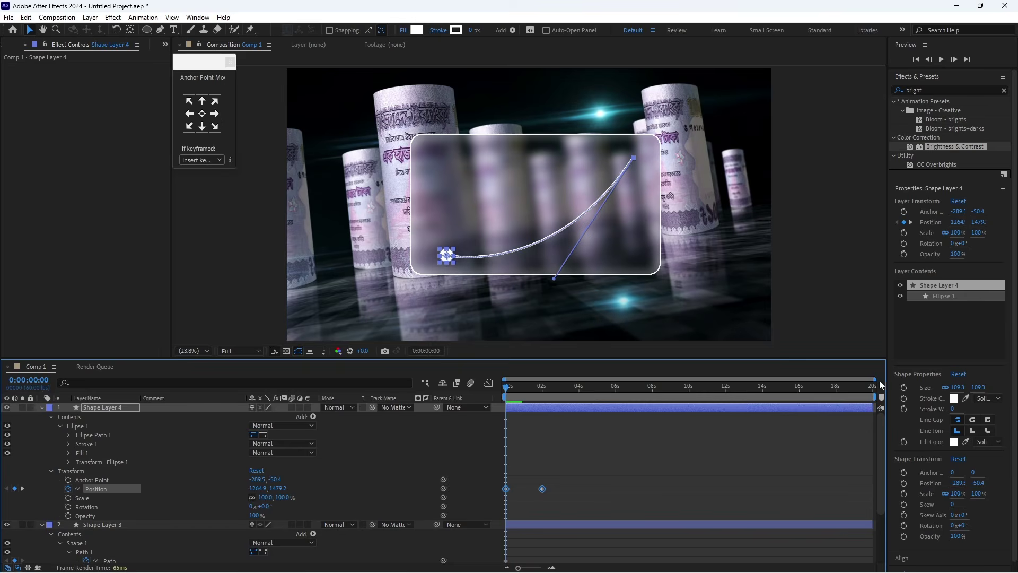
- Zoom the timeline in to about the first two and a half seconds and add Trim Paths to Shape Layer 3
left_click_drag(872, 380, 556, 380)
scroll(554, 443, "down", 3)
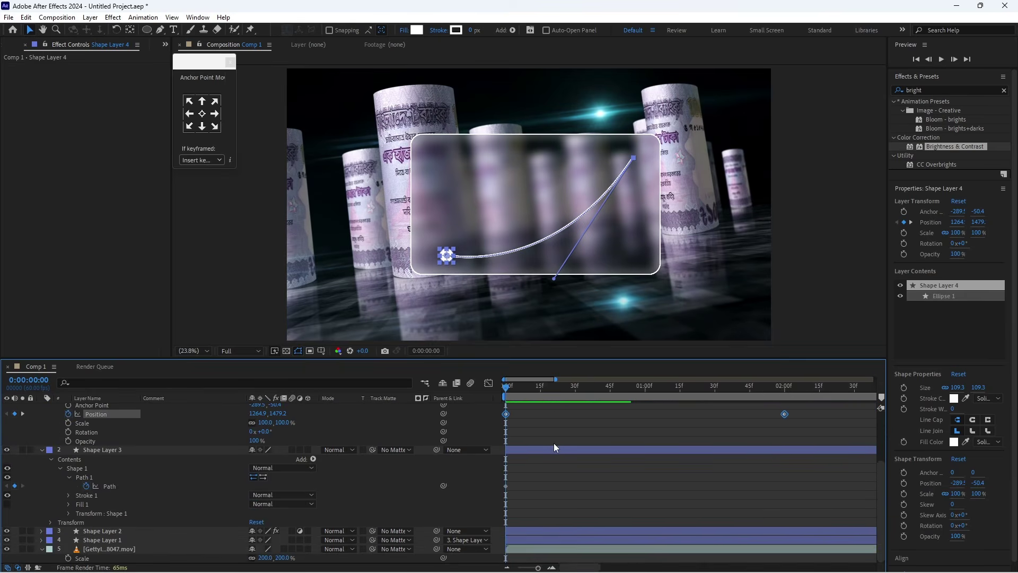
left_click(529, 450)
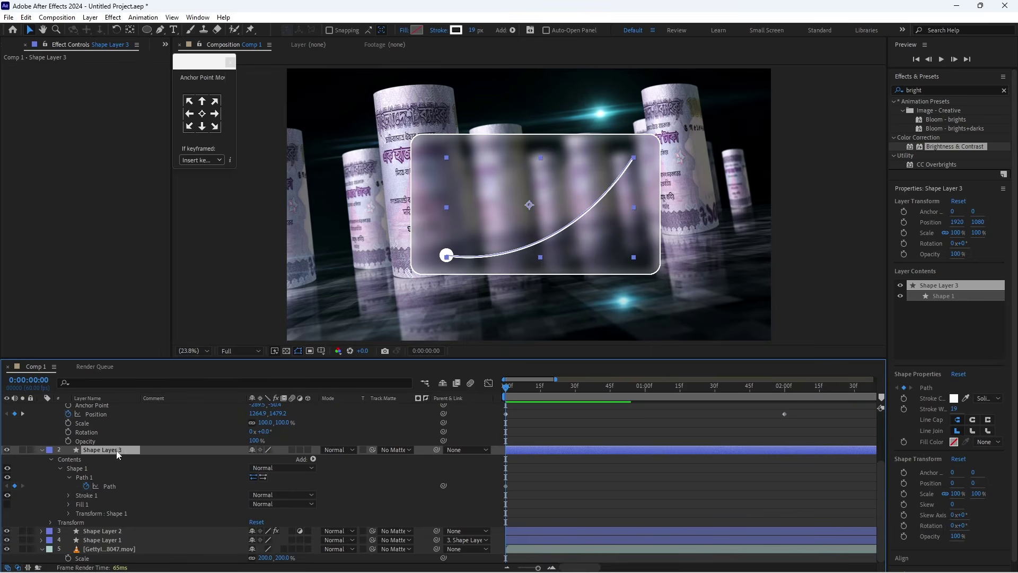
left_click(313, 460)
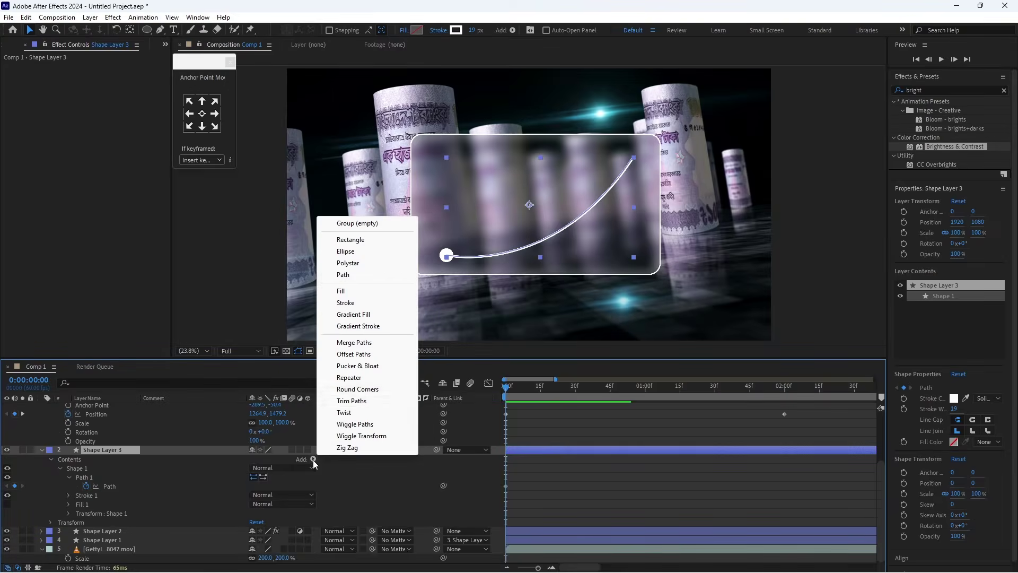
left_click(360, 402)
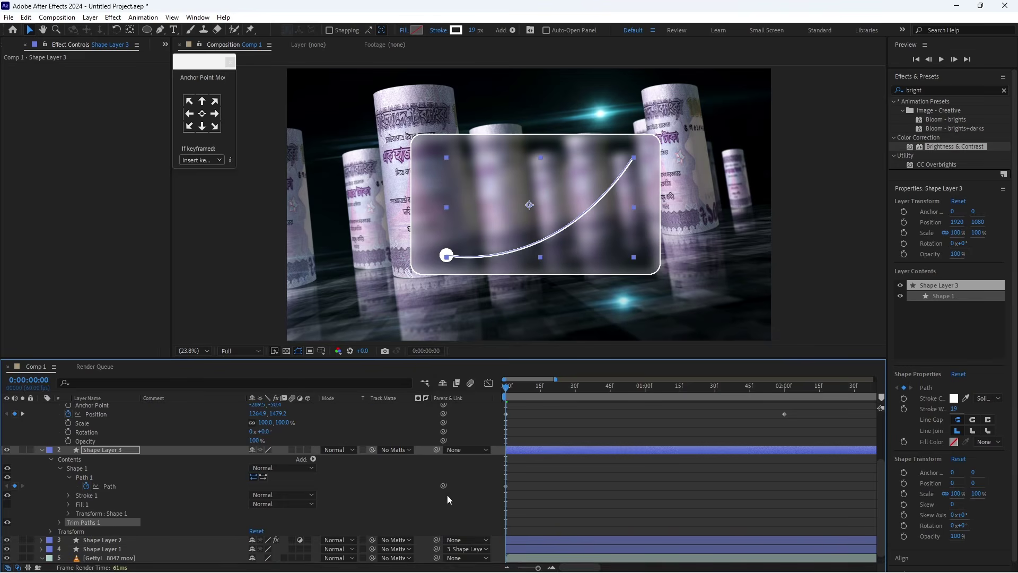
- Keyframe the Trim Paths End value of Shape Layer 3 at 100% at 2:00 and 0% at 0:00
left_click(59, 522)
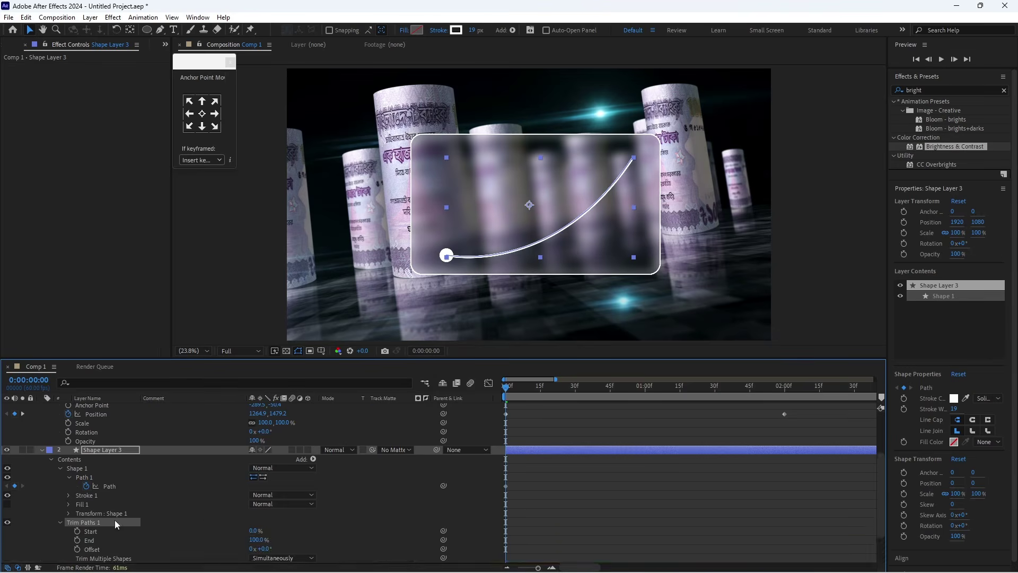
scroll(230, 507, "down", 1)
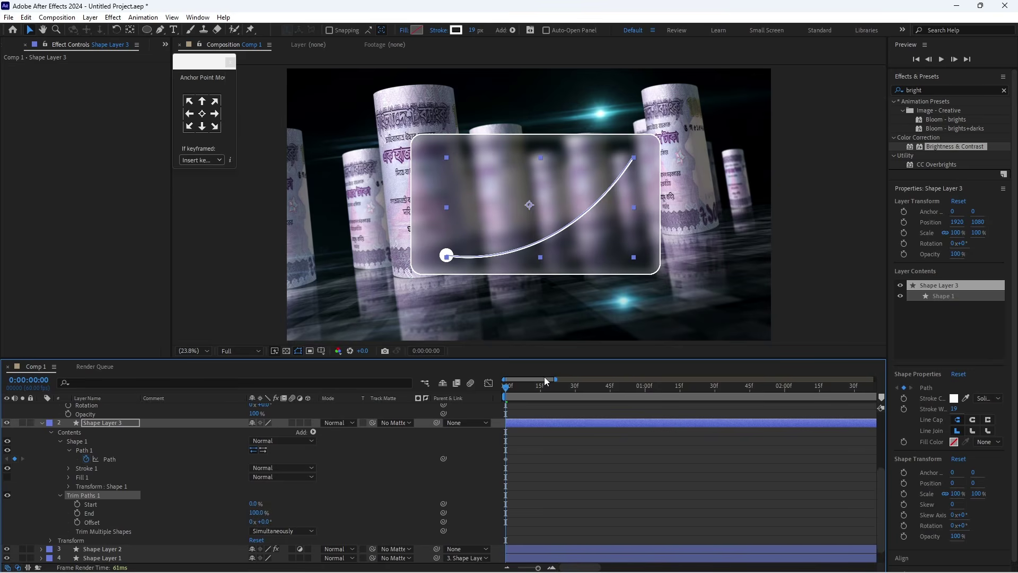
left_click_drag(556, 381, 620, 386)
scroll(627, 437, "up", 1)
left_click(23, 414)
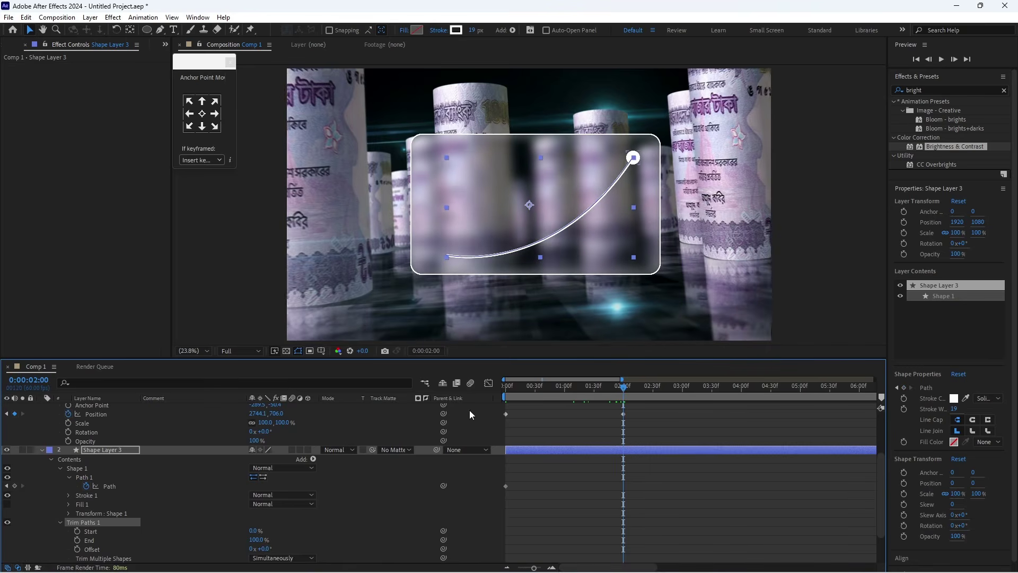
left_click(77, 540)
left_click_drag(612, 389, 486, 411)
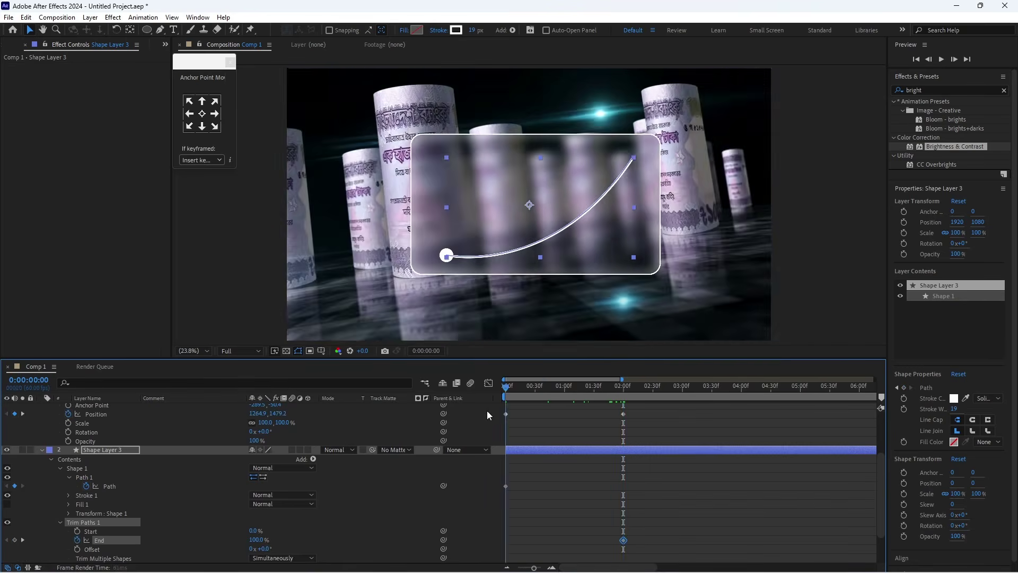
left_click_drag(253, 542, 149, 545)
- Set the composition's preview resolution to Quarter and play the growing curve animation from the start
key("space")
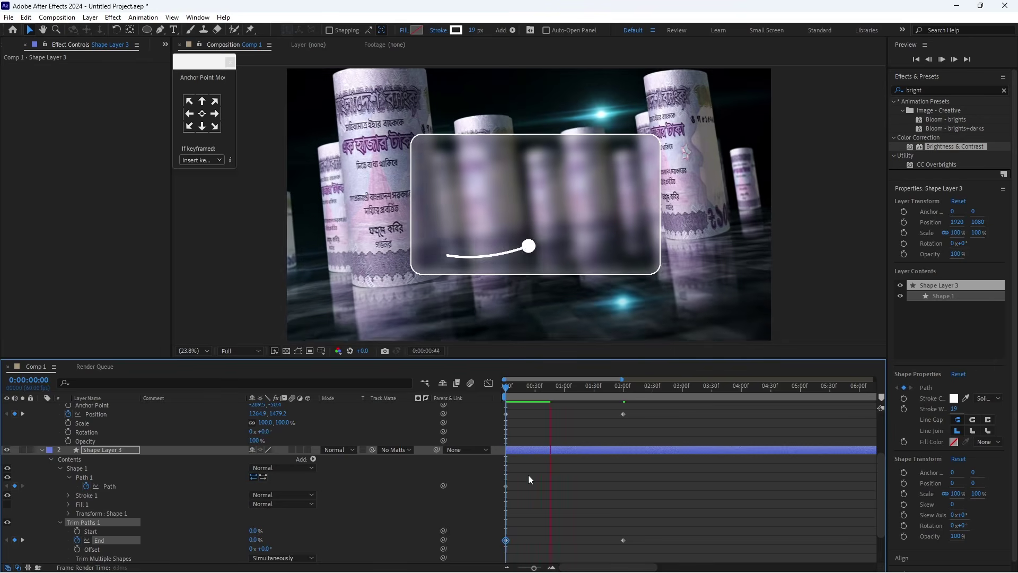
key("space")
left_click(227, 351)
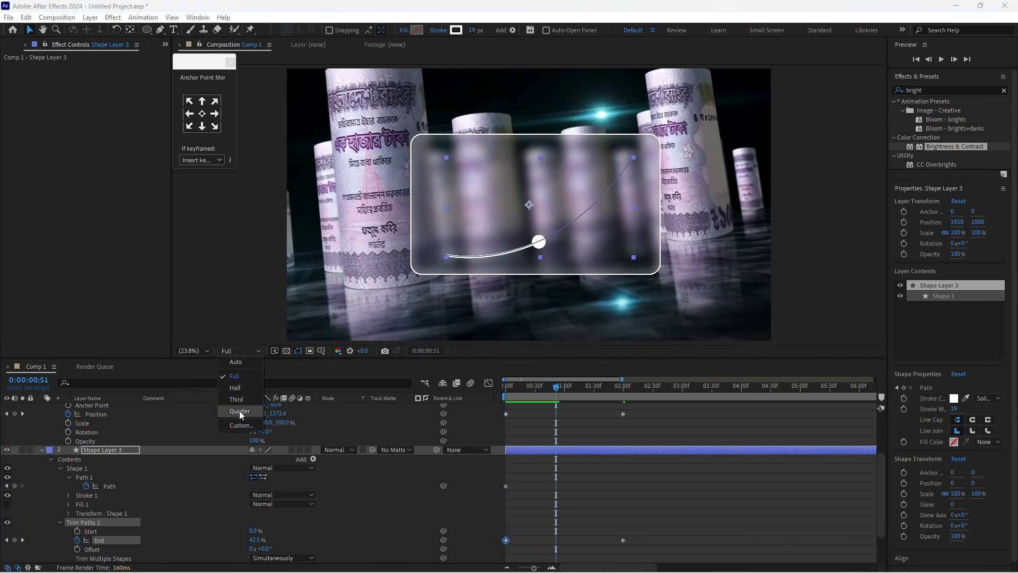
left_click(240, 411)
key("Home")
key("space")
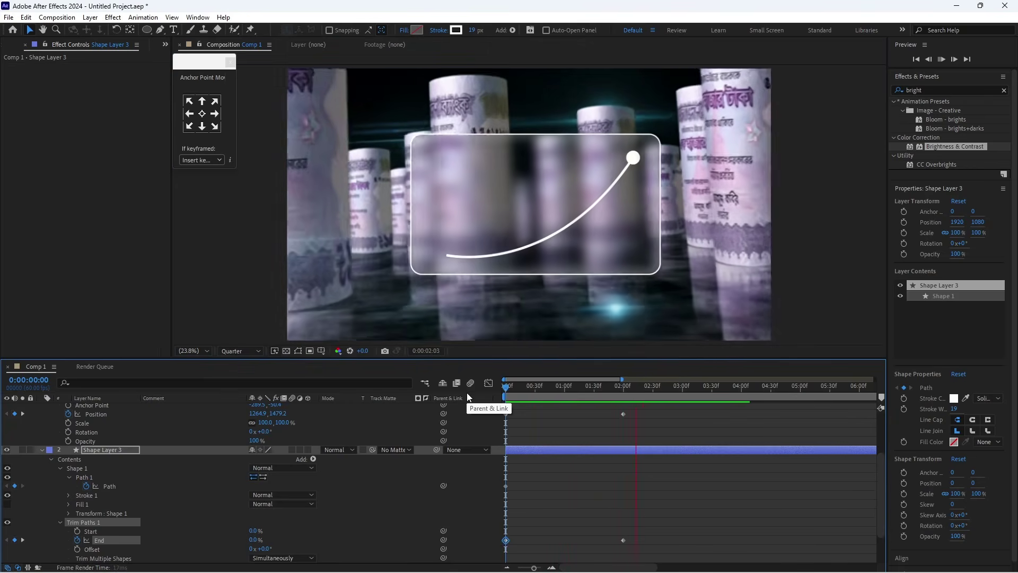
key("space")
key("Home")
key("space")
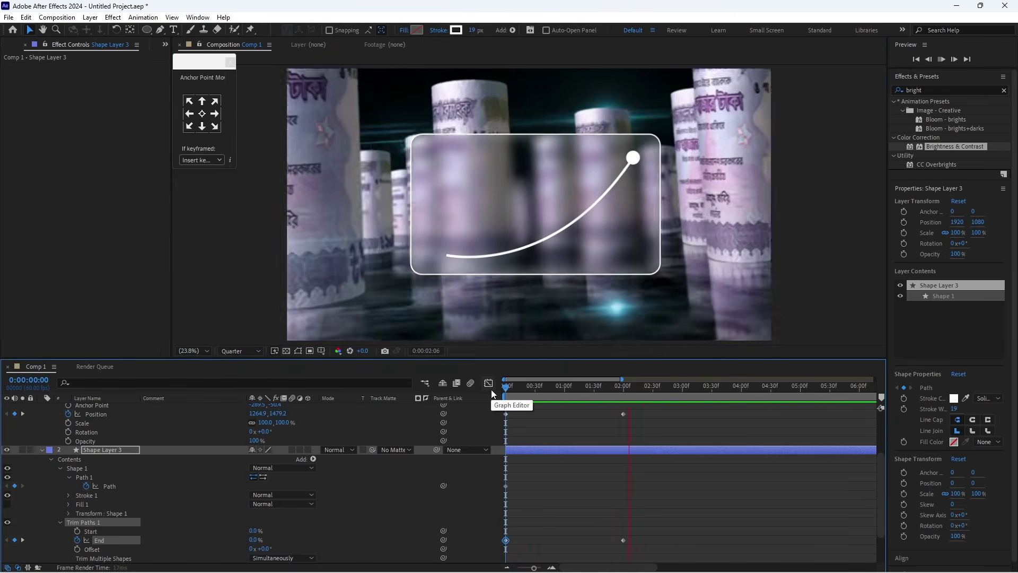
key("space")
- Move the playhead to frame 42 and apply the Deep Glow effect to Shape Layer 4 and Shape Layer 3
left_click(562, 409)
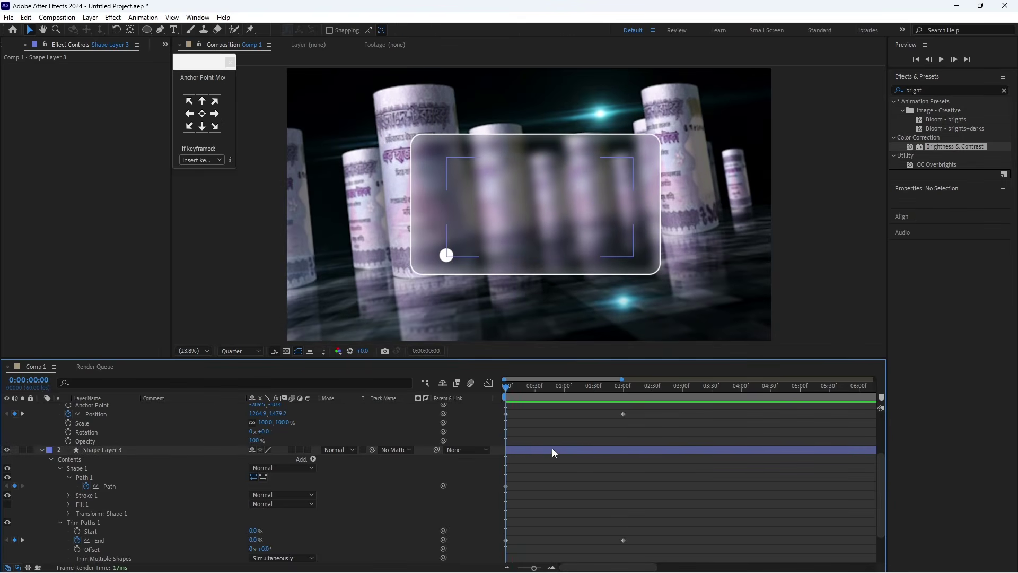
left_click_drag(492, 387, 560, 443)
scroll(559, 450, "up", 2)
left_click(543, 505)
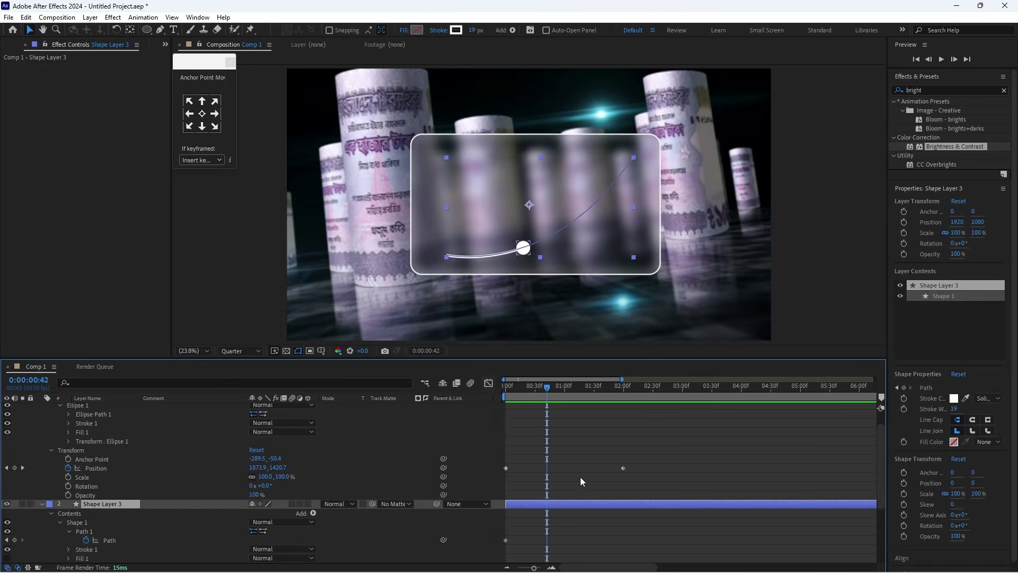
scroll(580, 476, "up", 2)
left_click(549, 411, "shift")
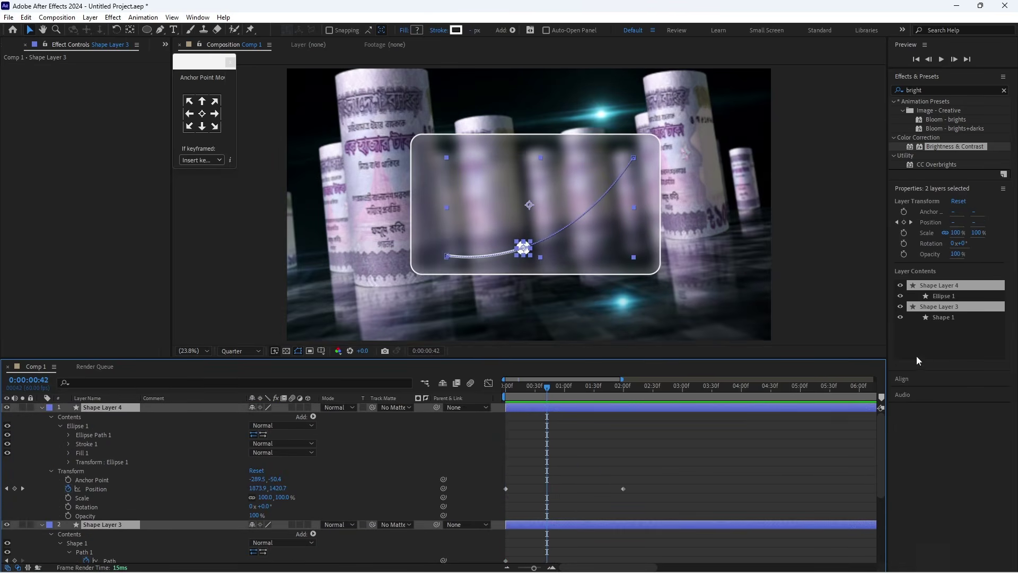
left_click_drag(925, 90, 896, 89)
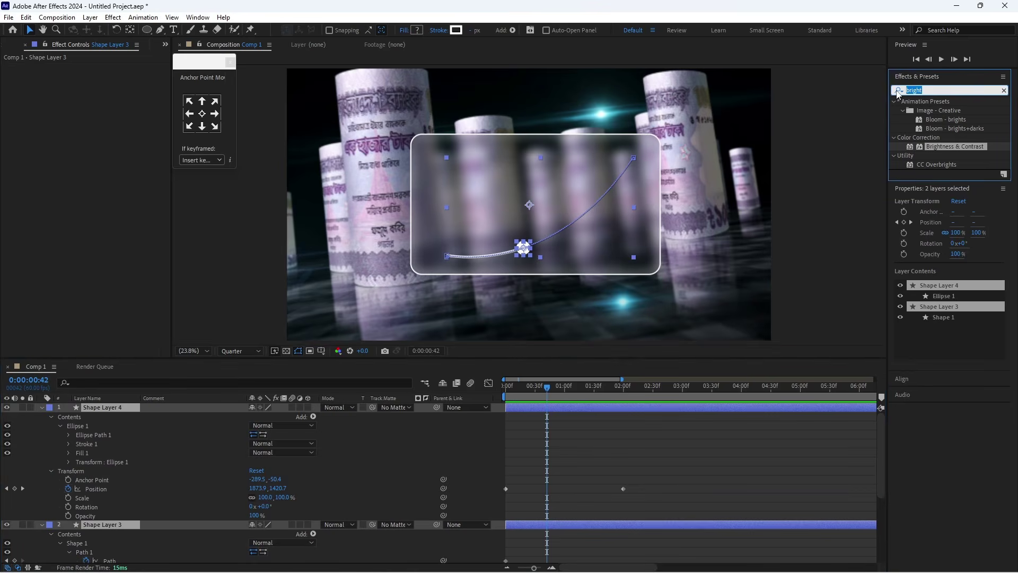
type("deep")
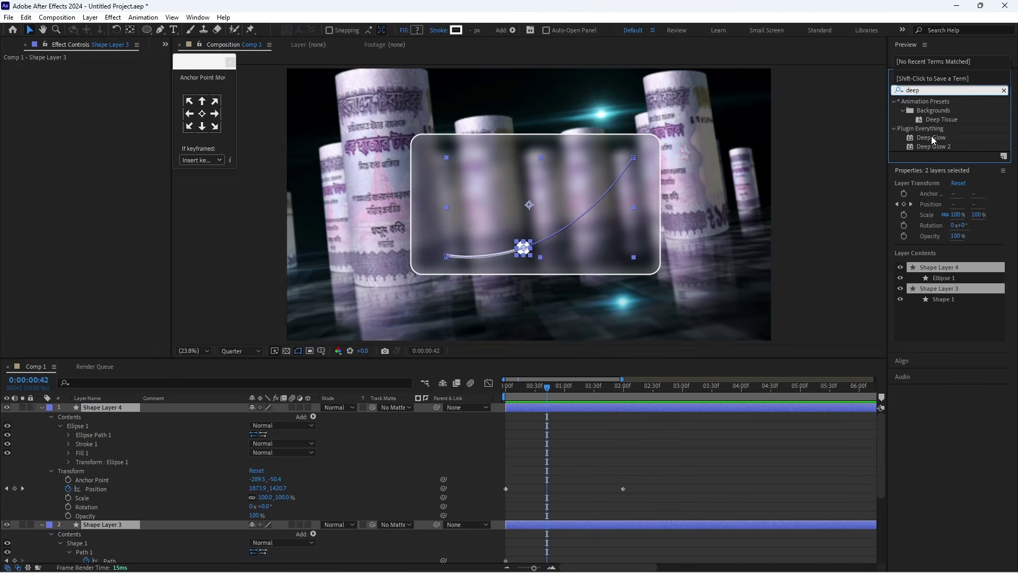
left_click_drag(932, 139, 667, 405)
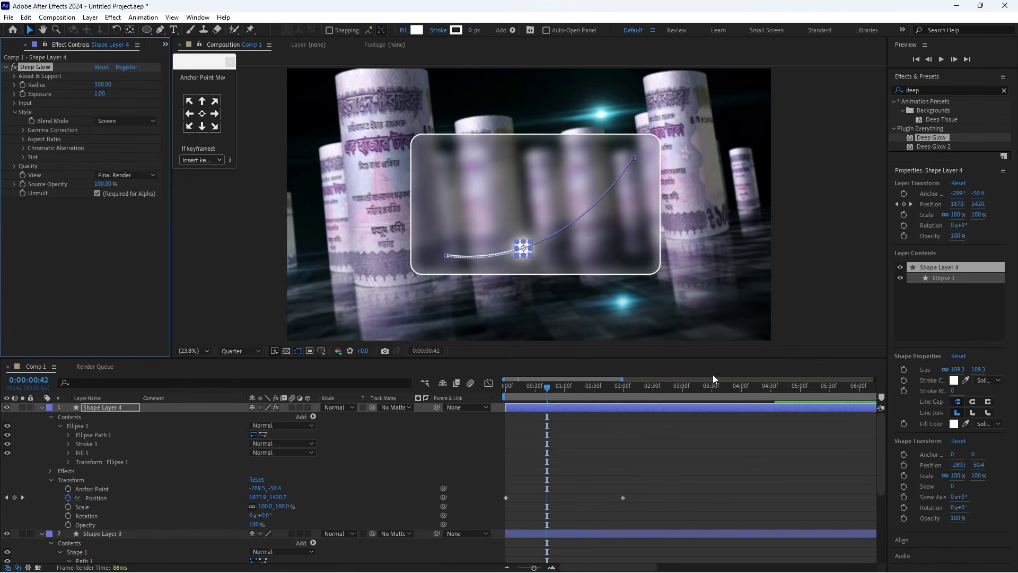
left_click(796, 288)
left_click(664, 533)
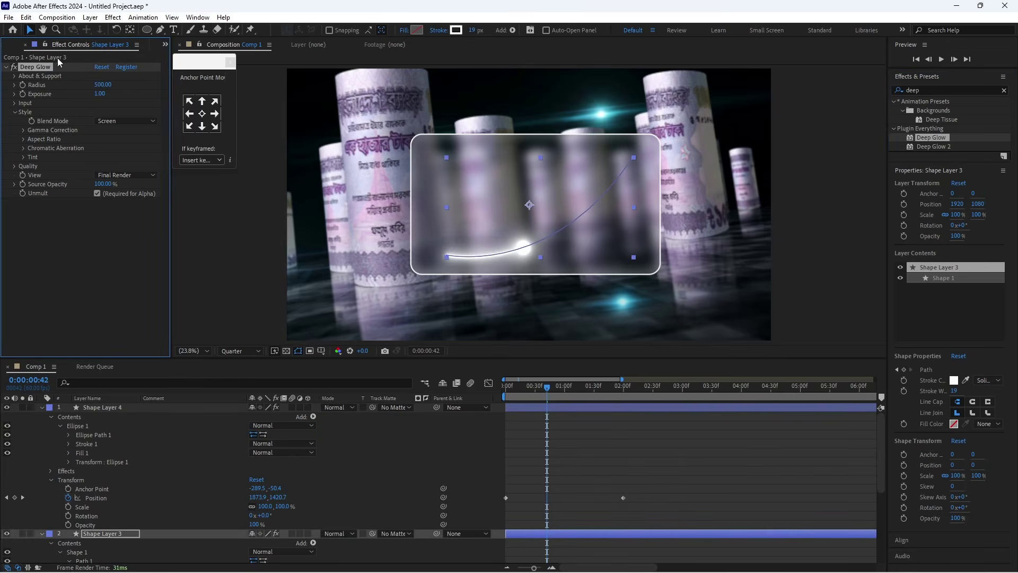
- Reduce the Deep Glow radius on Shape Layer 3 to 21
left_click_drag(102, 84, 8, 105)
left_click_drag(102, 84, 24, 94)
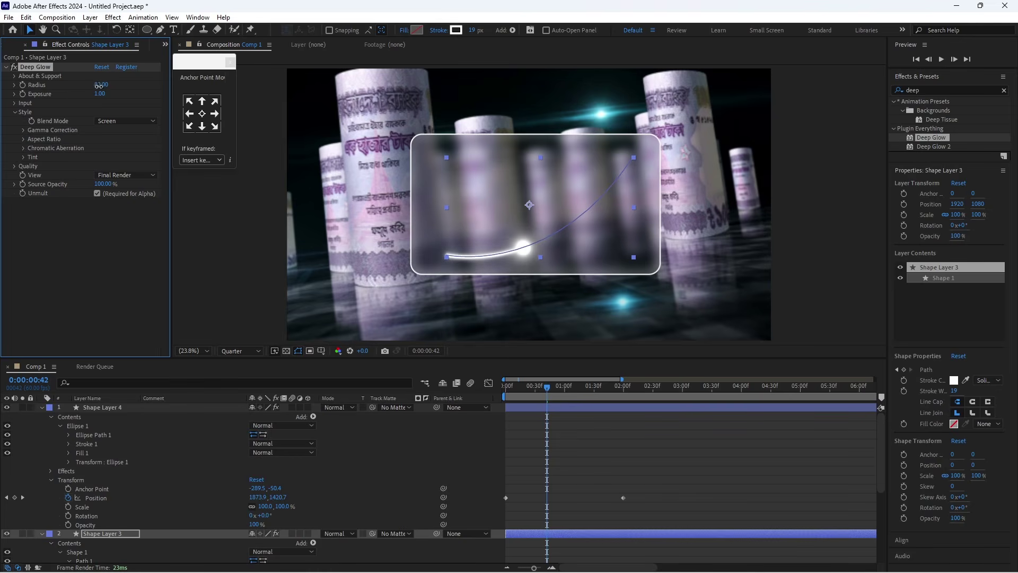
left_click_drag(98, 85, 75, 92)
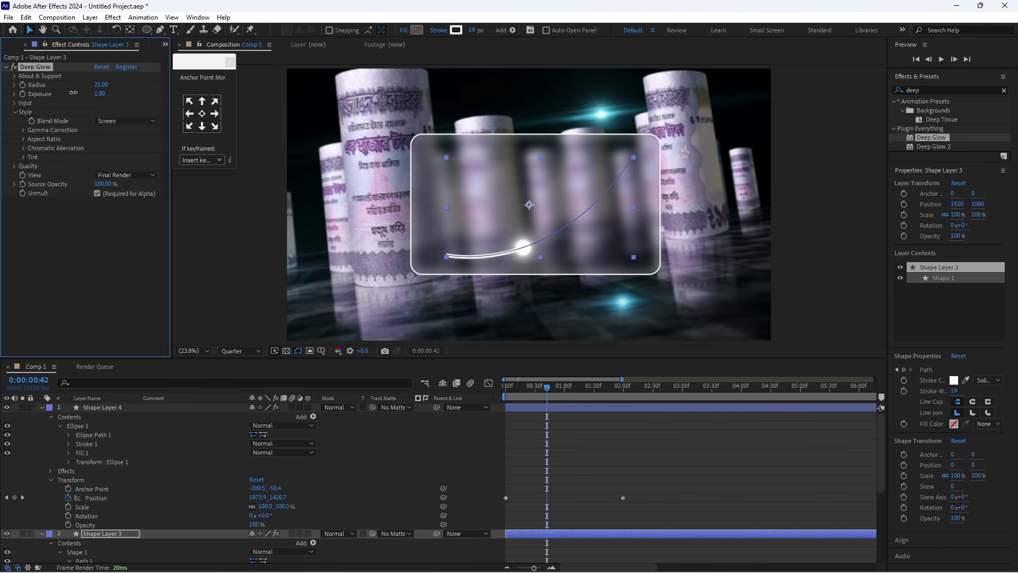
- Set the Deep Glow radius on the circle's layer, Shape Layer 4, to 179 and preview the glowing curve
left_click(523, 247)
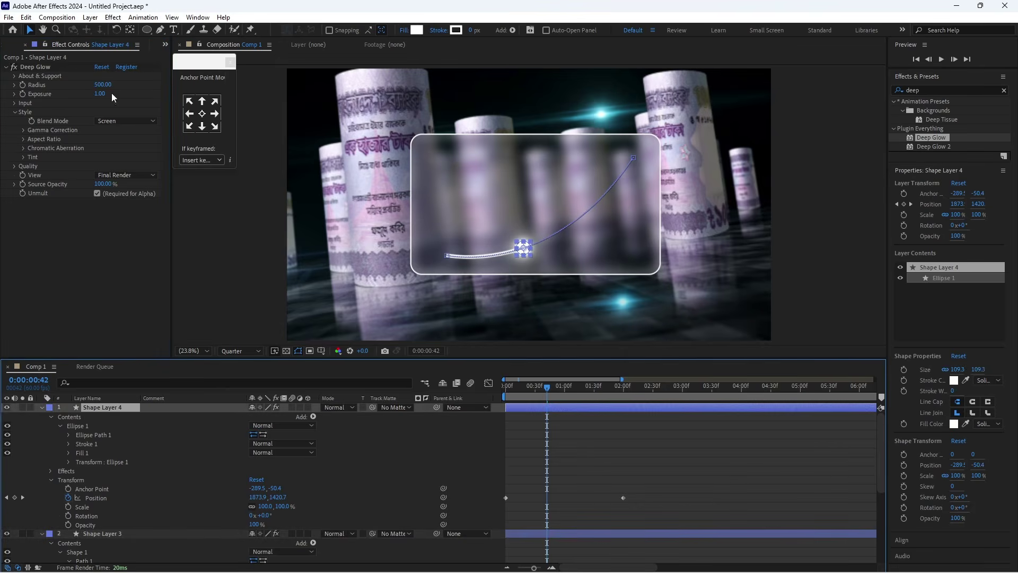
left_click_drag(102, 84, 2, 111)
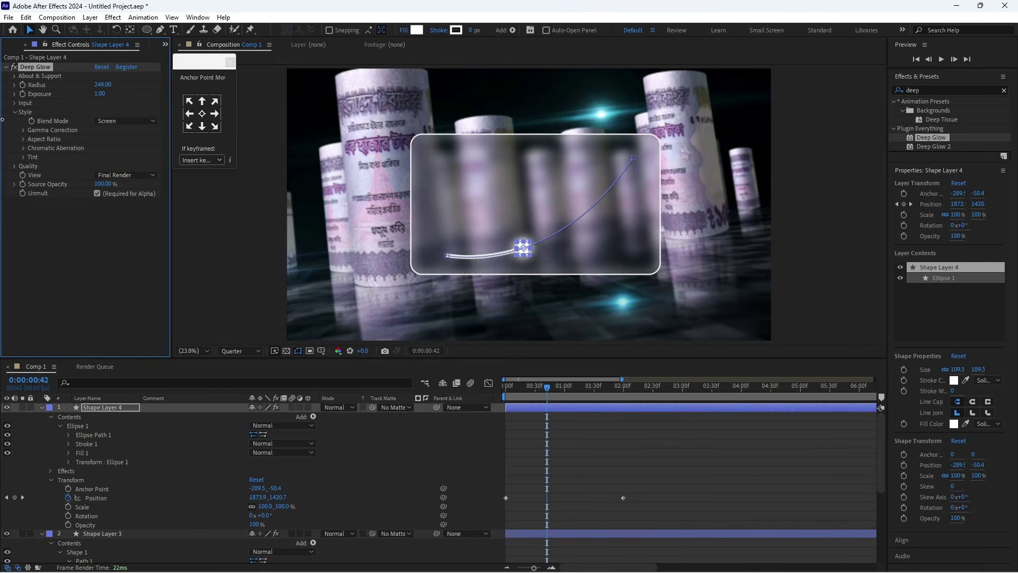
left_click_drag(98, 85, 64, 89)
left_click(572, 468)
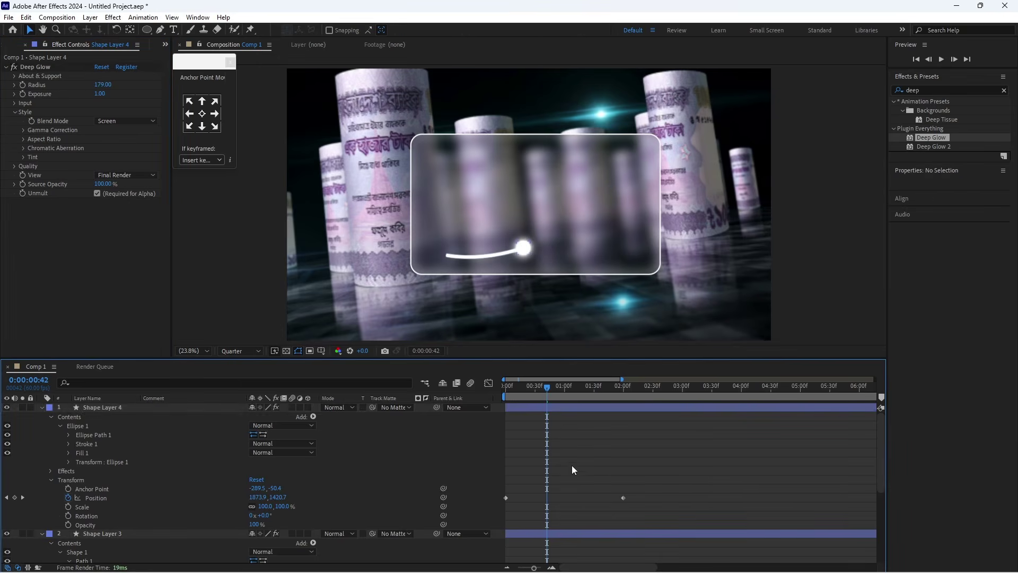
left_click(526, 400)
key("space")
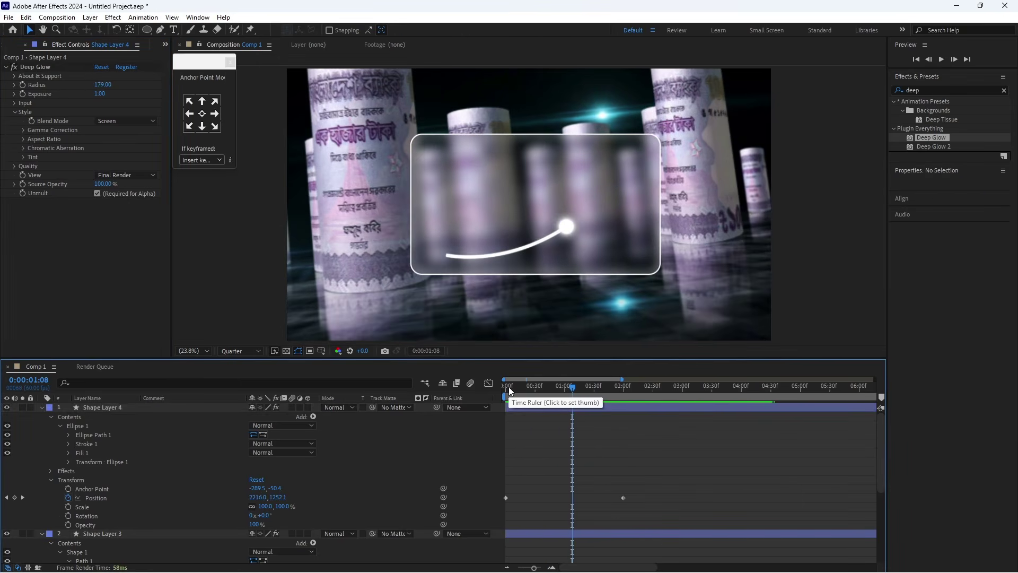
- Fill the panel's outline rectangle on Shape Layer 1 with dark blue 070B59
scroll(574, 491, "down", 5)
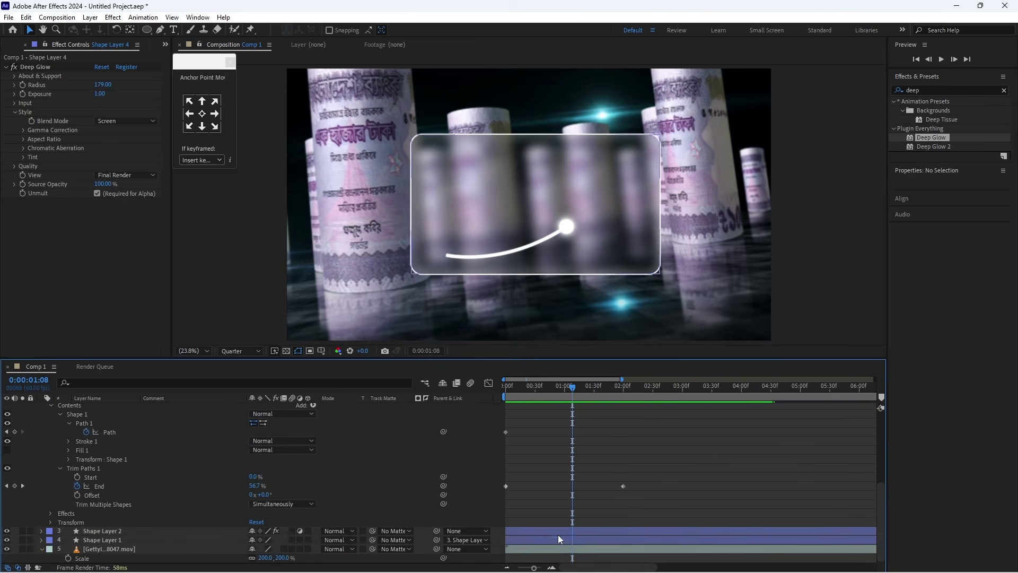
left_click(558, 530)
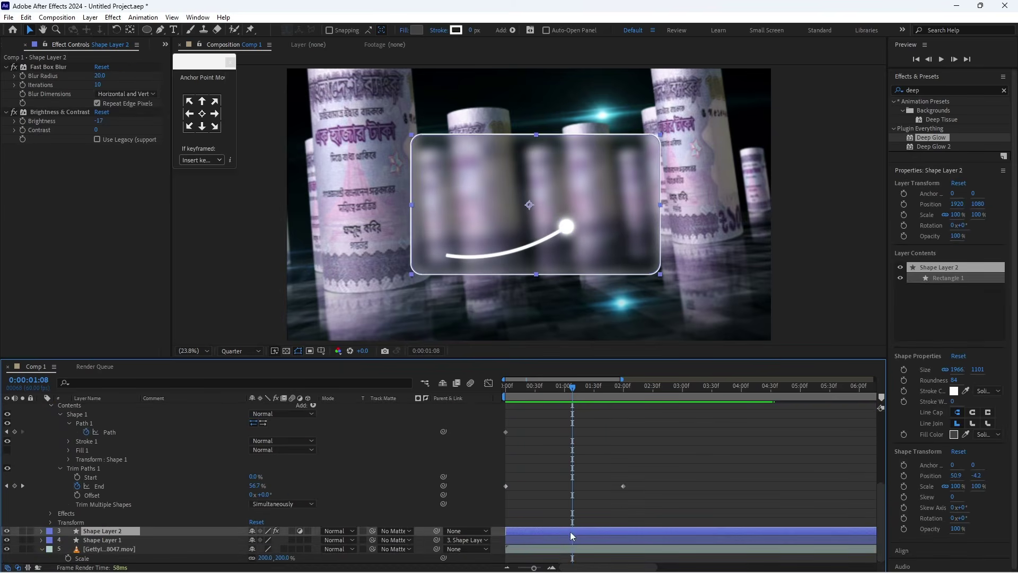
left_click(529, 539)
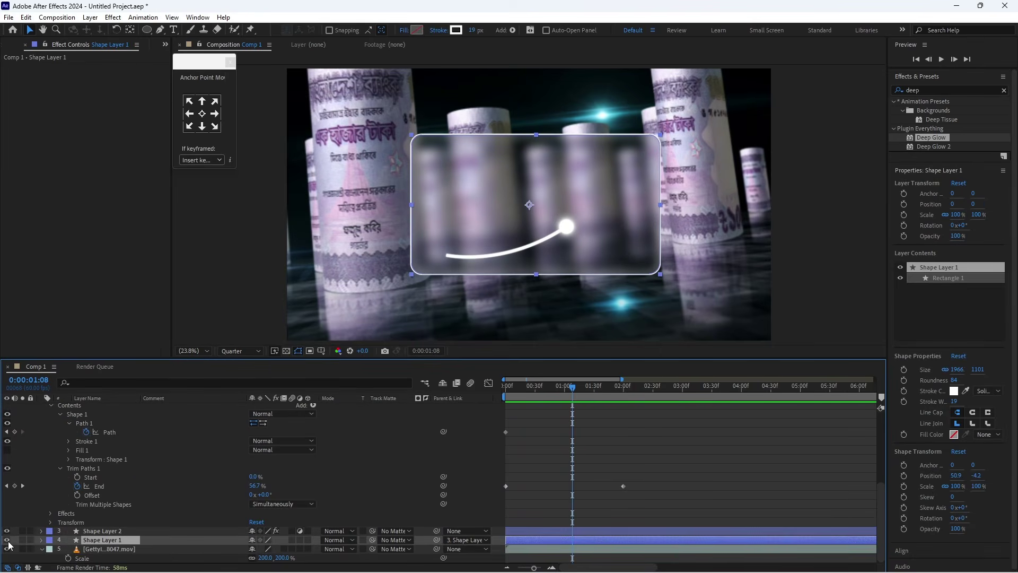
left_click(417, 29)
mouse_move(132, 277)
left_mouse_down()
mouse_move(205, 277)
mouse_move(227, 370)
mouse_move(223, 286)
mouse_move(205, 266)
mouse_move(221, 333)
left_mouse_up()
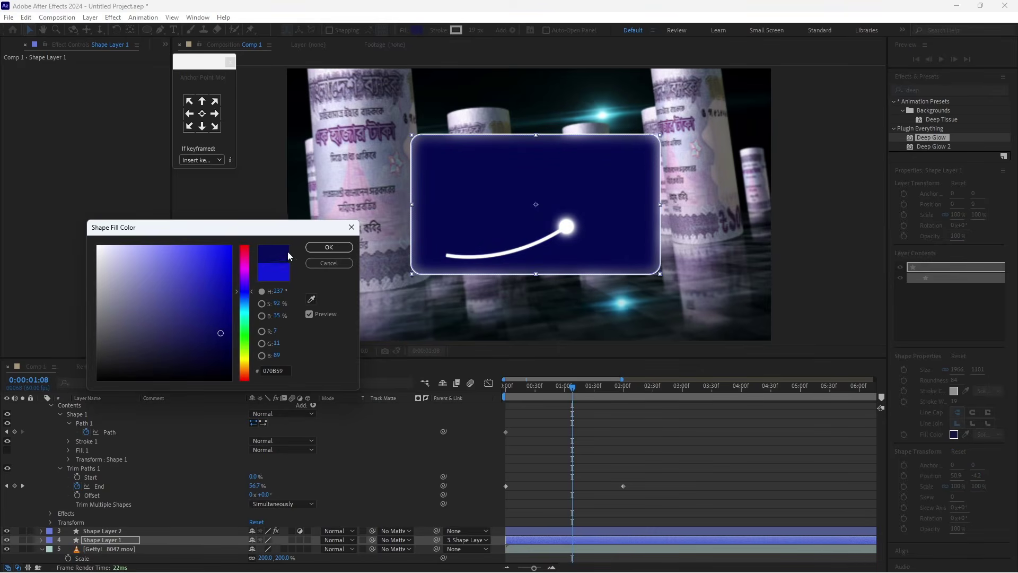
left_click(338, 248)
- Lower the opacity of Shape Layer 1 to 23% and preview the tinted panel animation from the start
key("t")
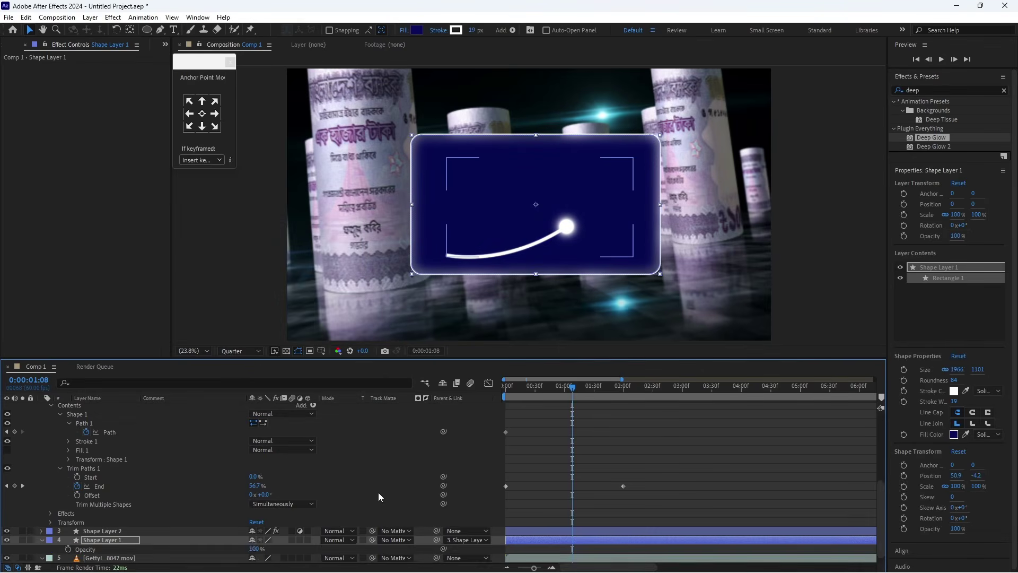
left_click_drag(253, 549, 211, 549)
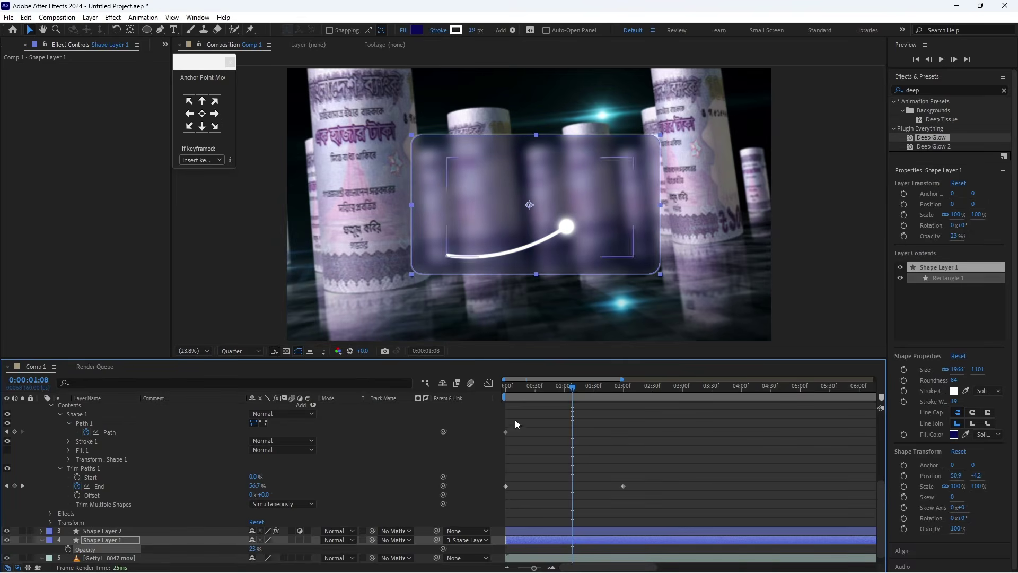
left_click(507, 389)
key("space")
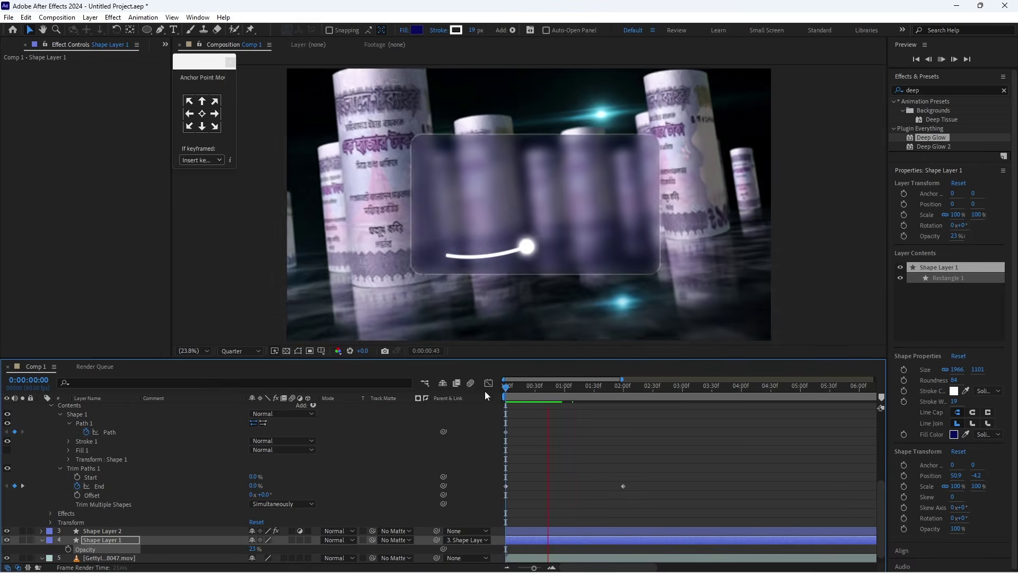
key("space")
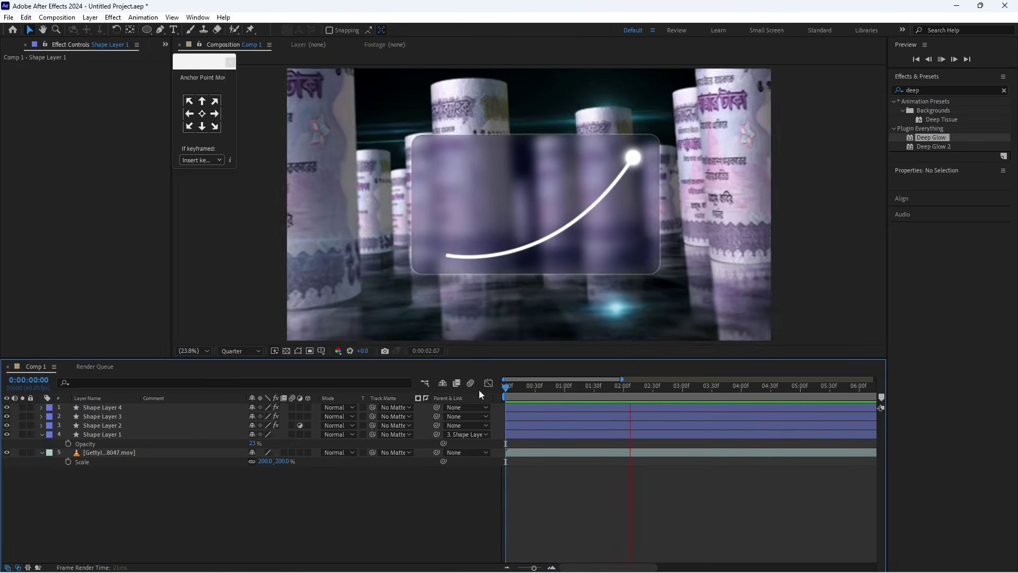
key("space")
left_click(42, 434)
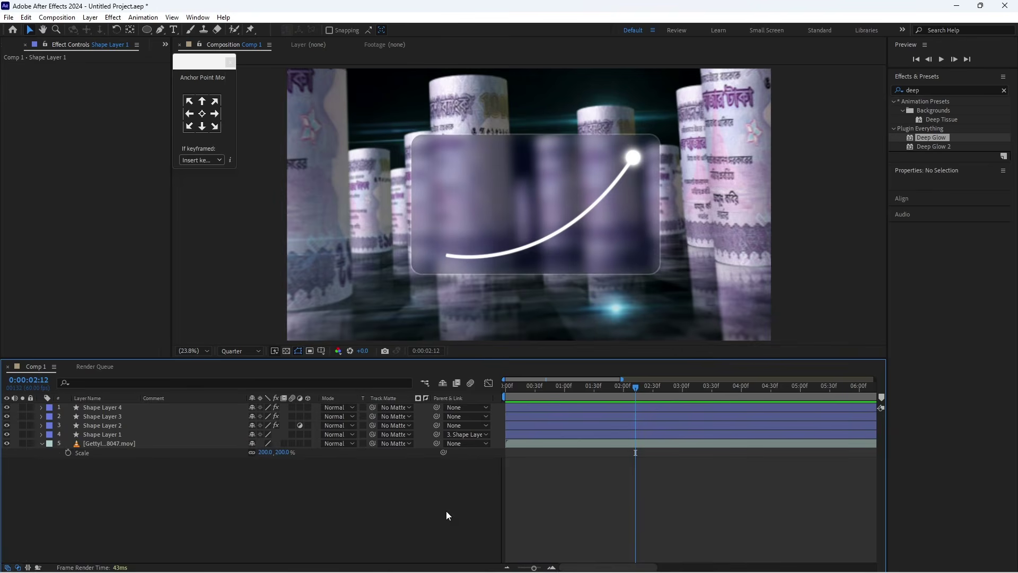
- Add a text layer reading "Account Balance" near the glass panel's upper-left corner
left_click(178, 31)
left_click(434, 158)
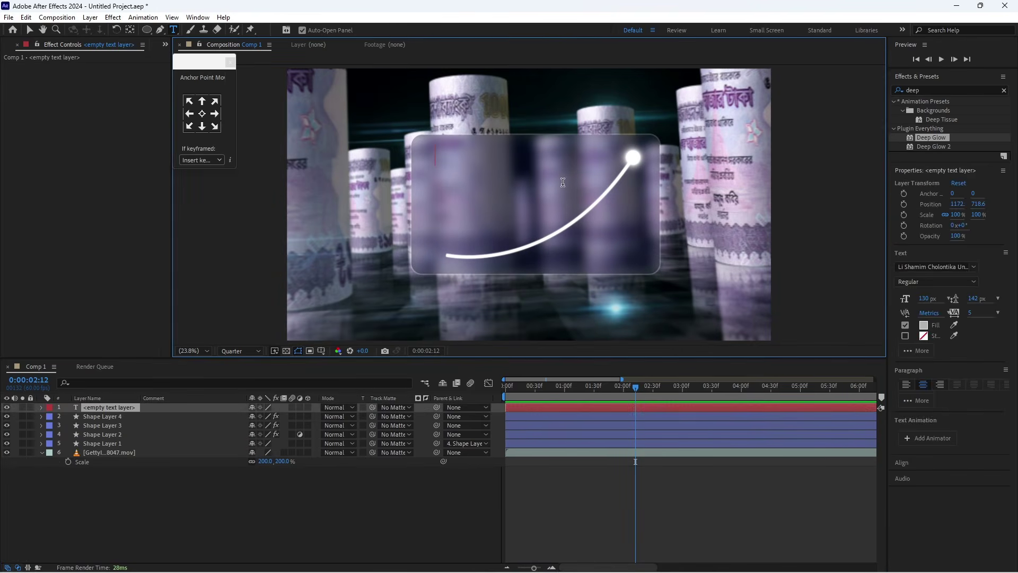
type("Acc")
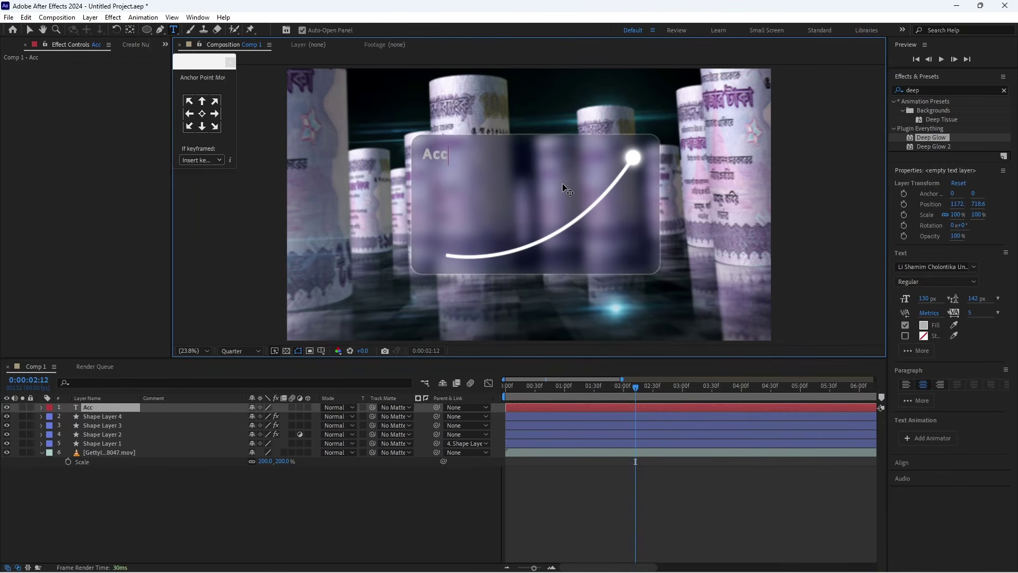
type("ount")
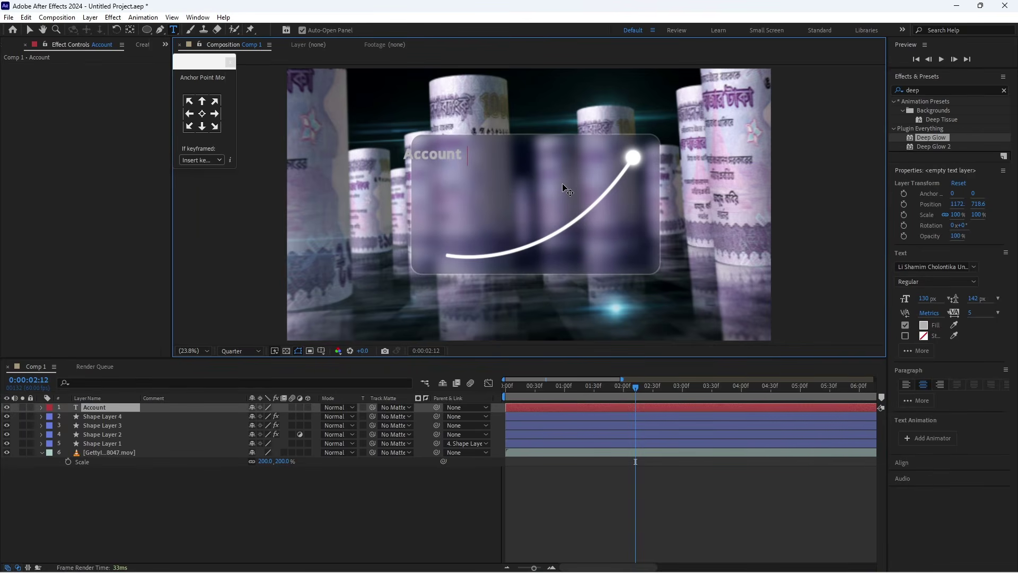
type(" Balan")
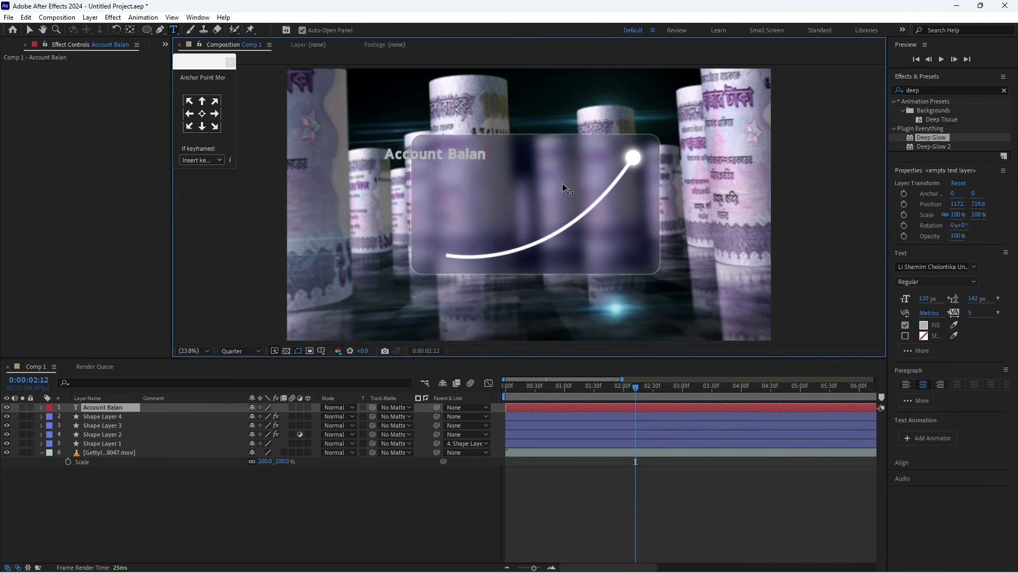
type("ce")
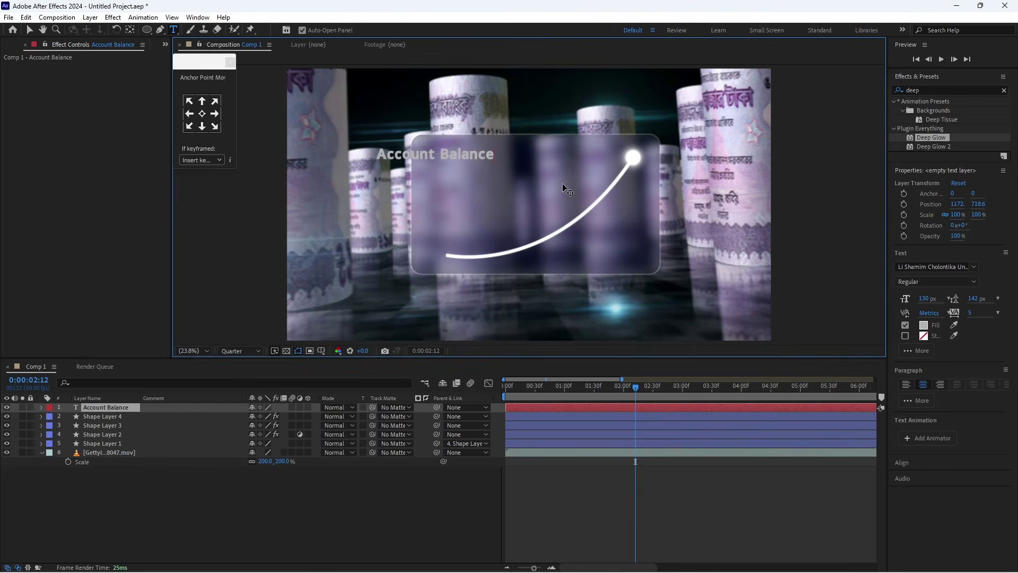
- Move the "Account Balance" title inside the glass panel's upper-left corner and set its fill colour to white FFFFFF
left_click(29, 31)
left_click_drag(457, 154, 501, 157)
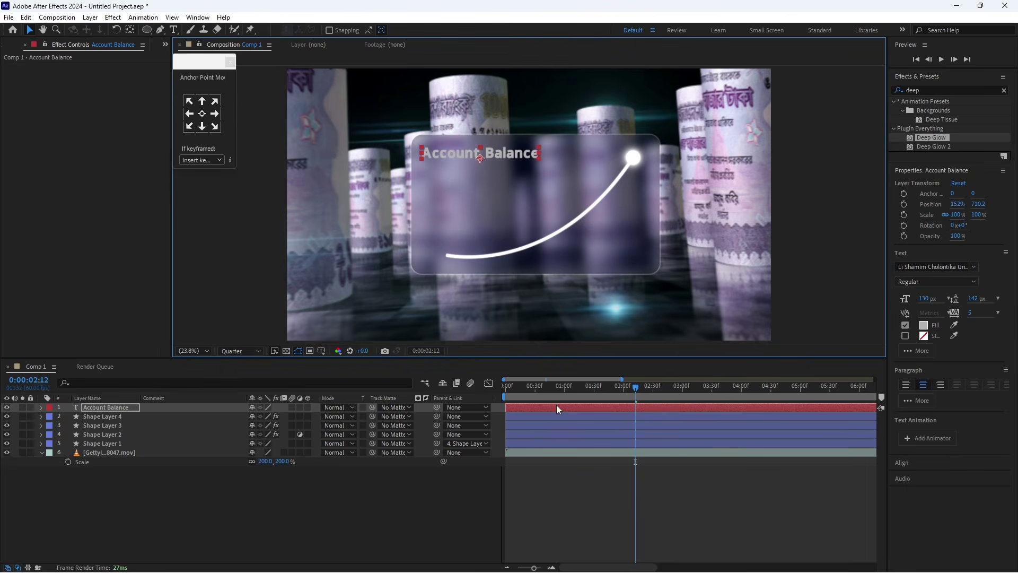
left_click(924, 325)
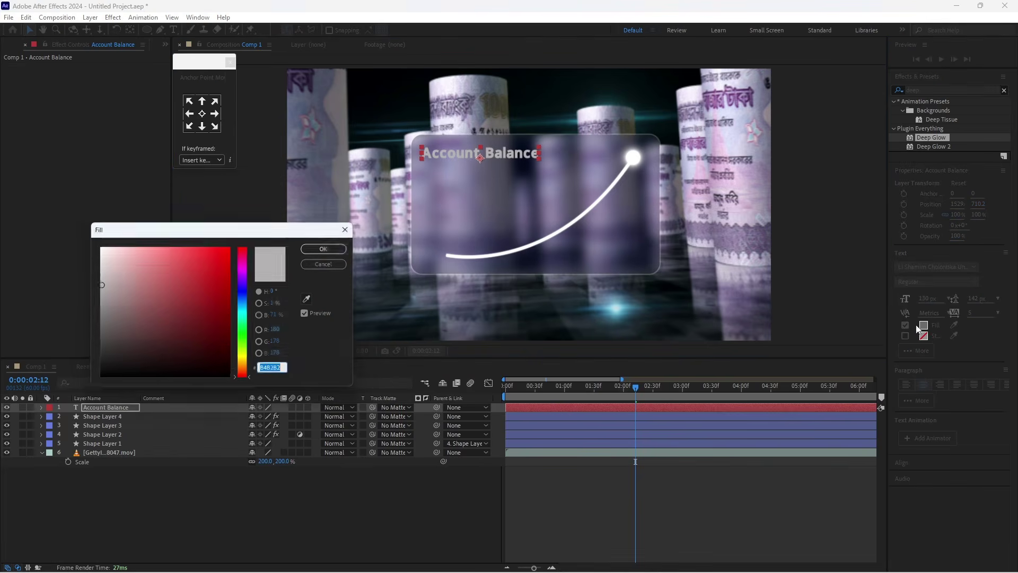
left_click(92, 246)
left_click_drag(92, 247, 86, 244)
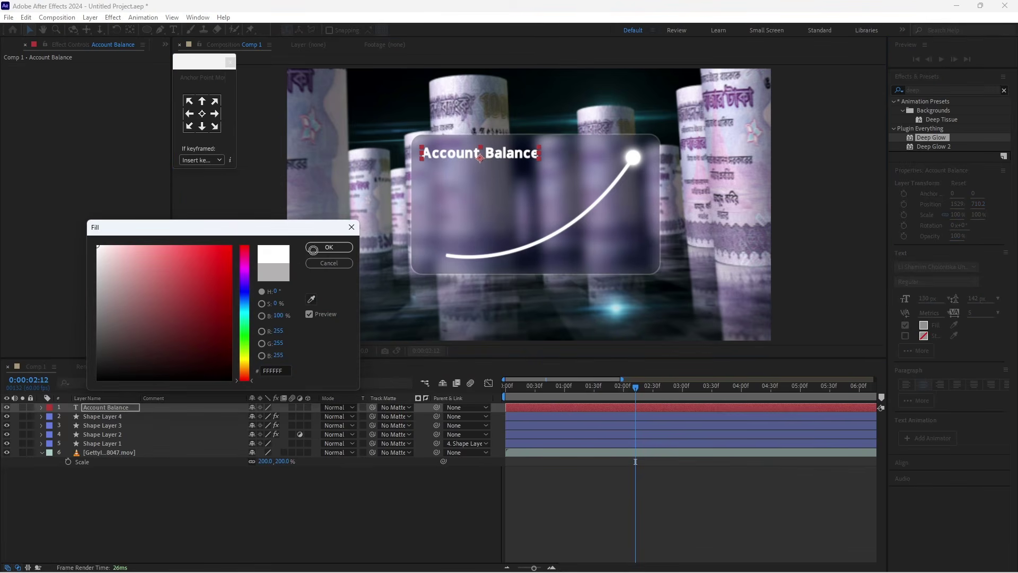
left_click(313, 247)
left_click(443, 480)
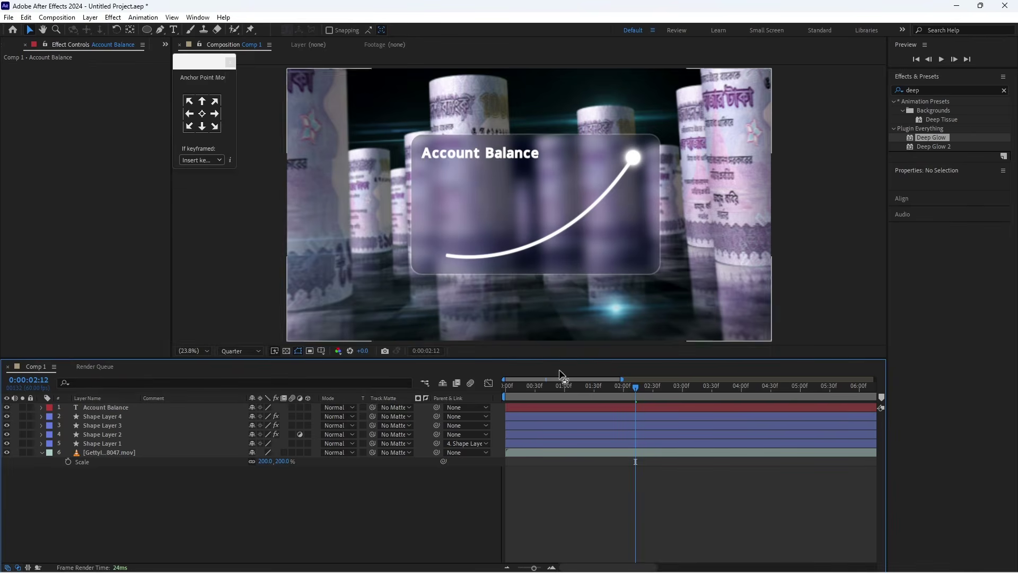
- Add a text layer reading "0" and place it just below the start of the "Account Balance" title
left_click(173, 30)
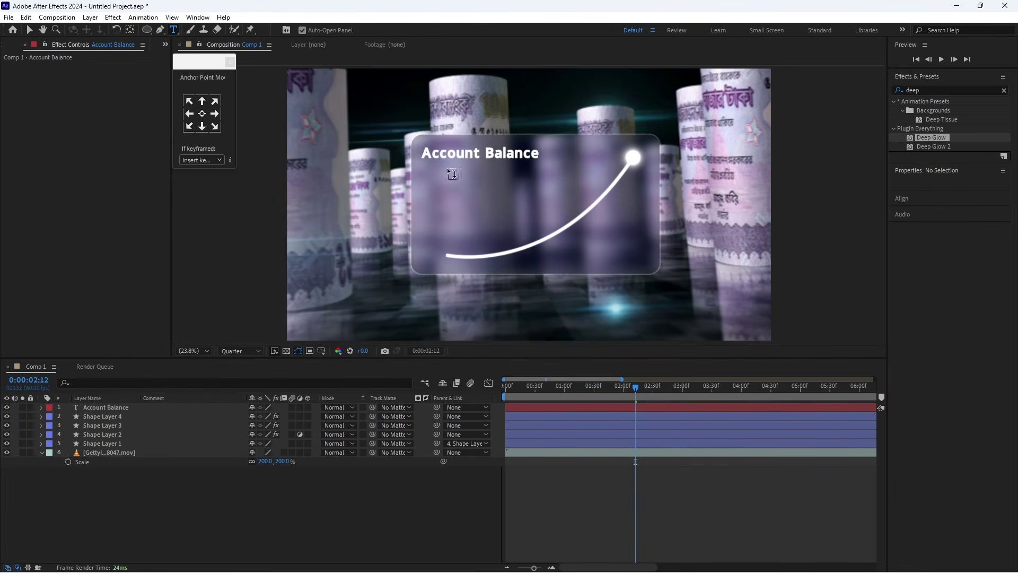
left_click(464, 169)
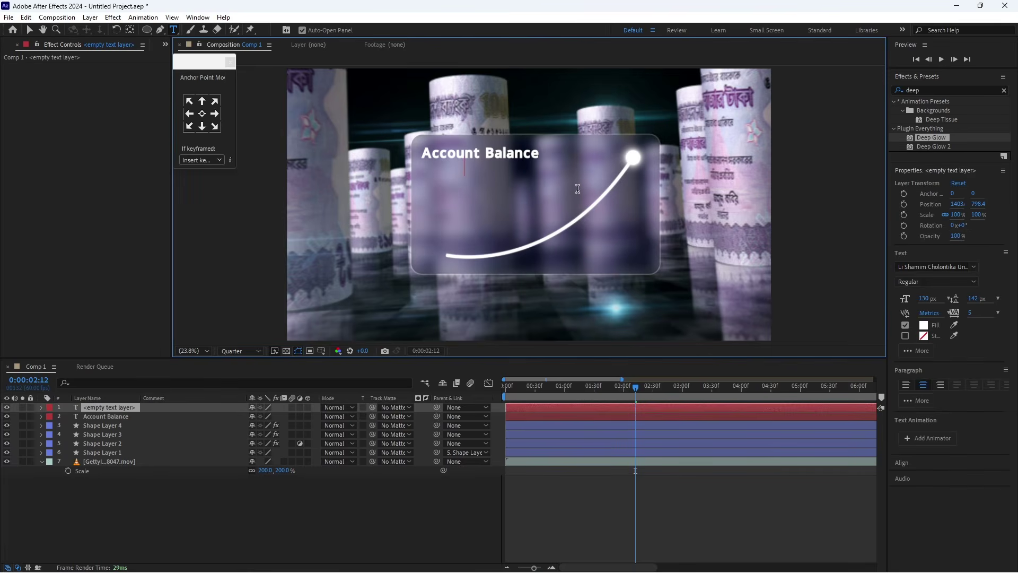
type("0")
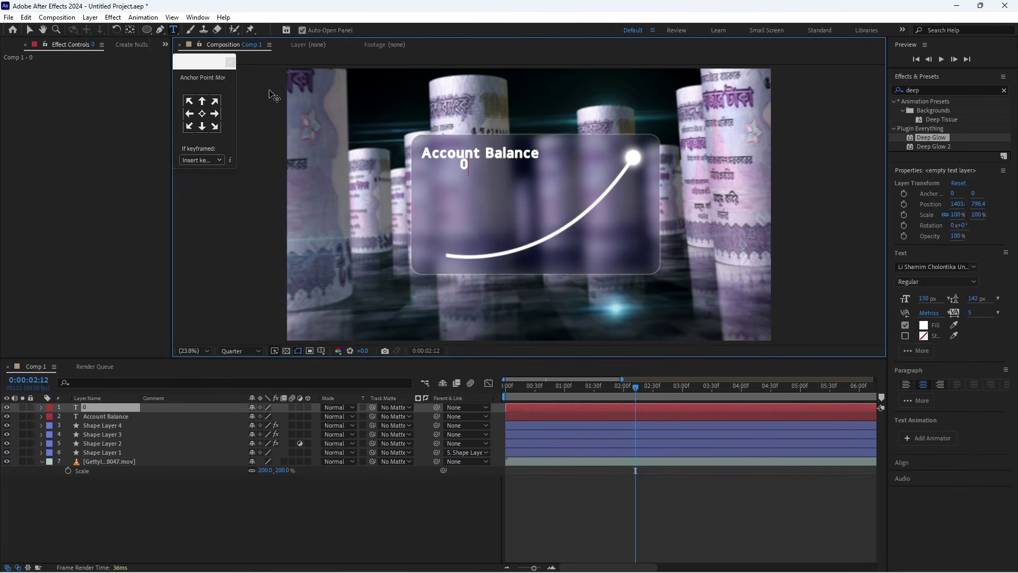
left_click(30, 30)
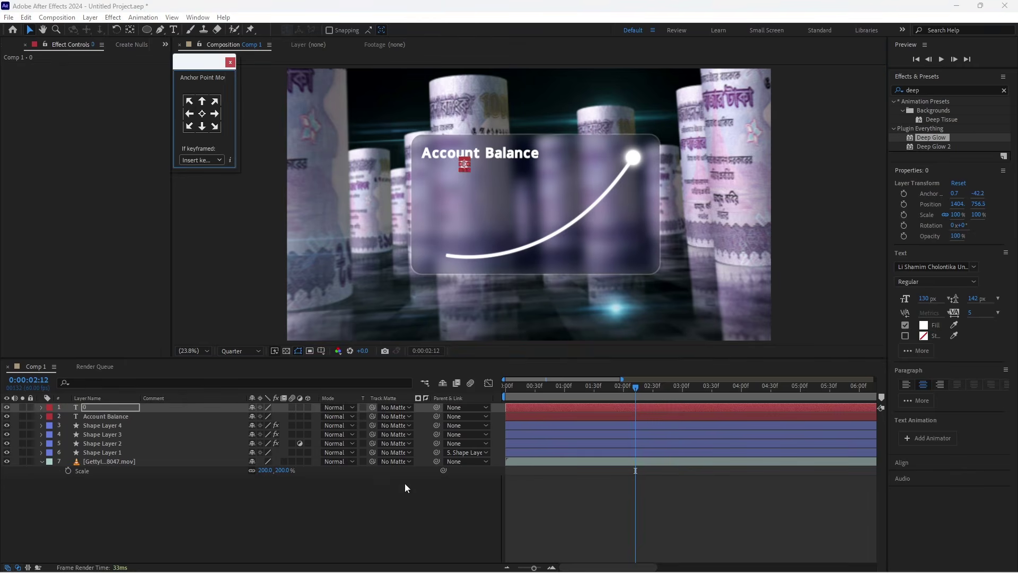
left_click(404, 484)
left_click(461, 166)
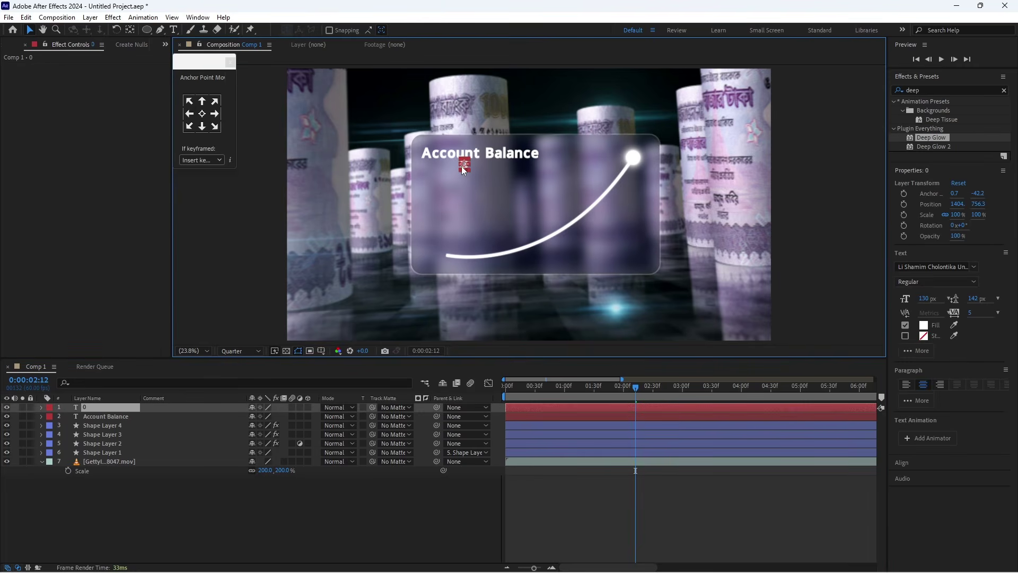
scroll(462, 169, "up", 3)
left_click_drag(466, 162, 417, 172)
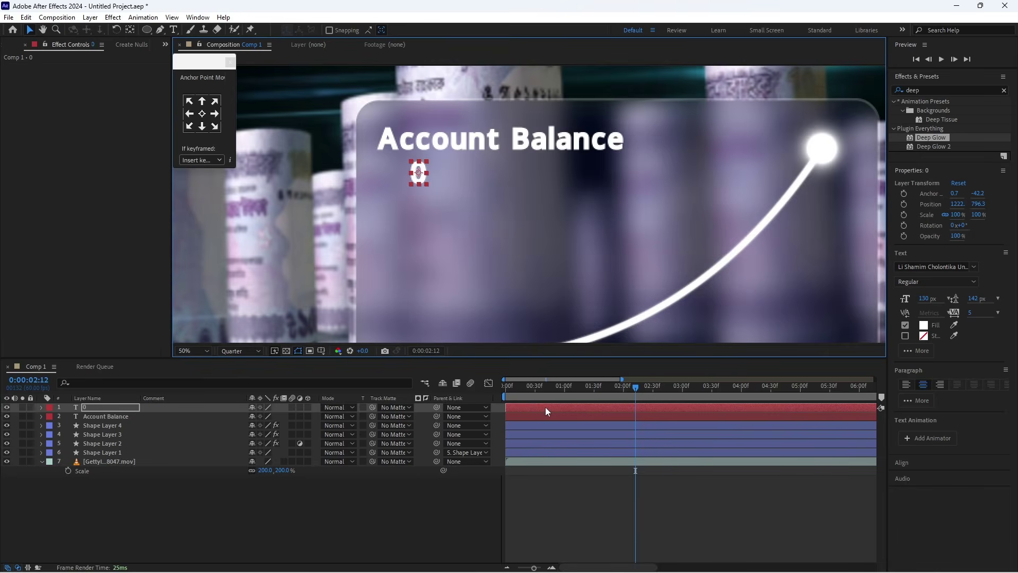
- Duplicate the "0" text layer, place the copy immediately to its left, and change the copy's text to "$"
key("ctrl+d")
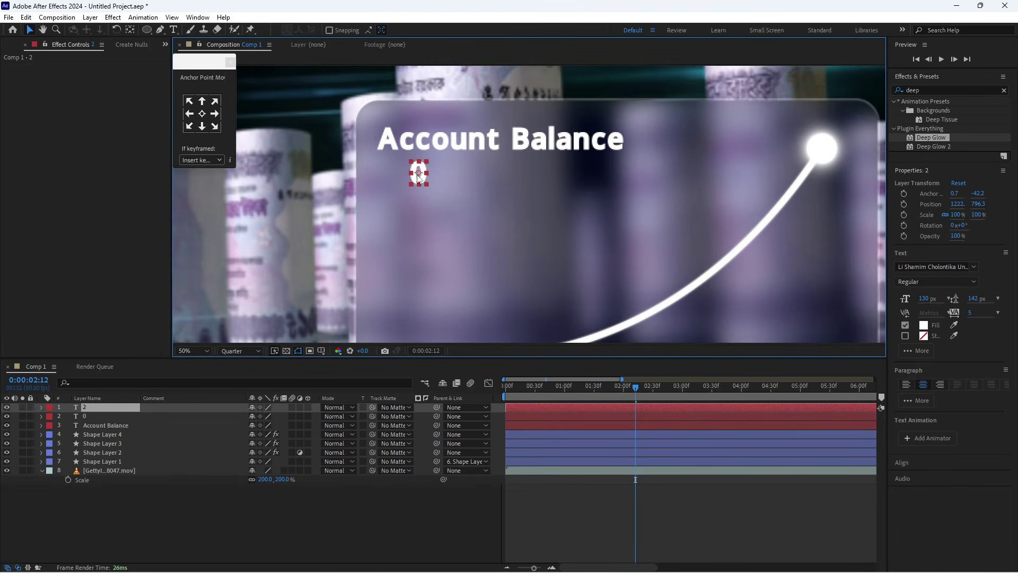
left_click_drag(418, 175, 397, 177)
double_click(553, 408)
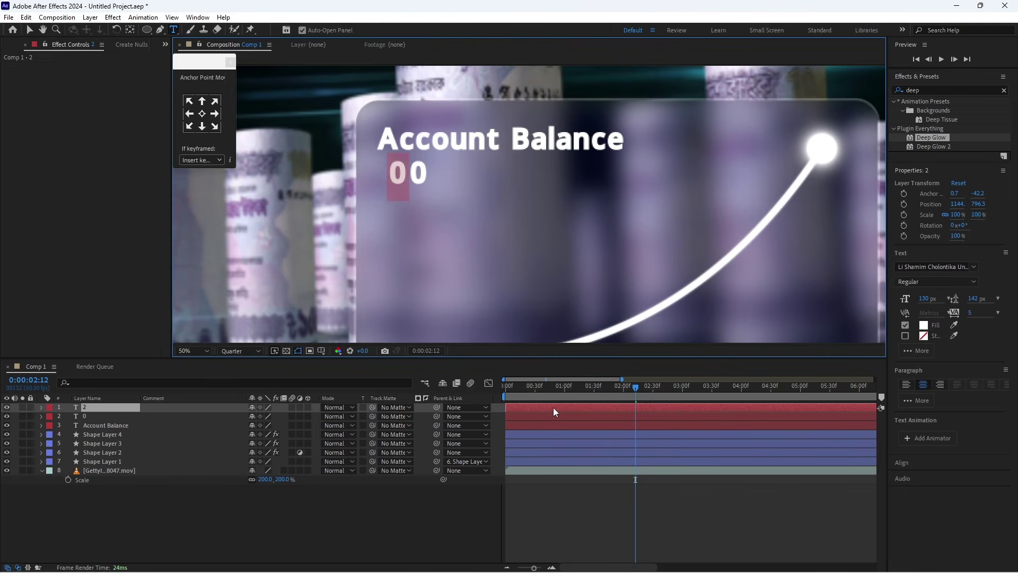
type("$")
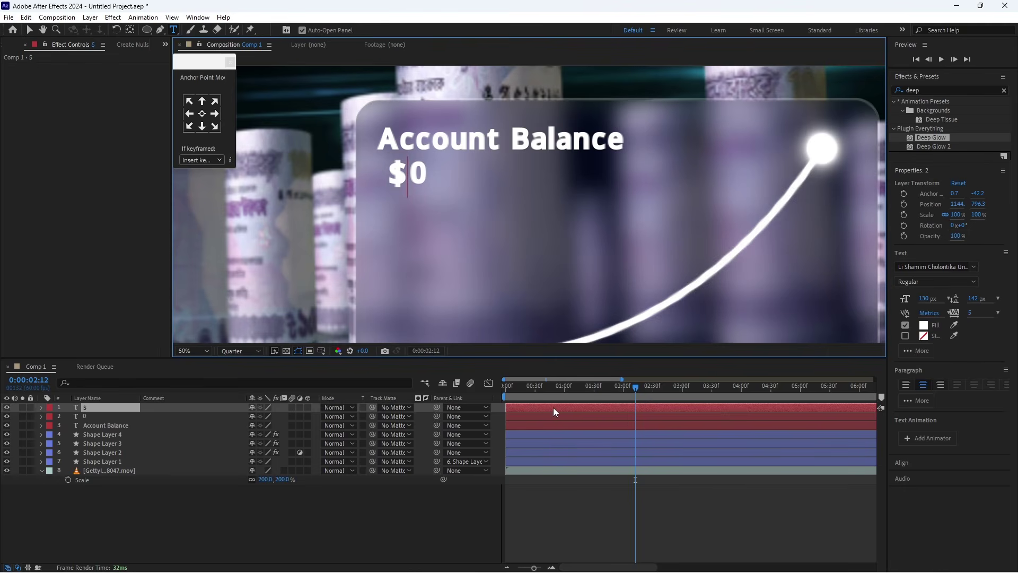
left_click(416, 472)
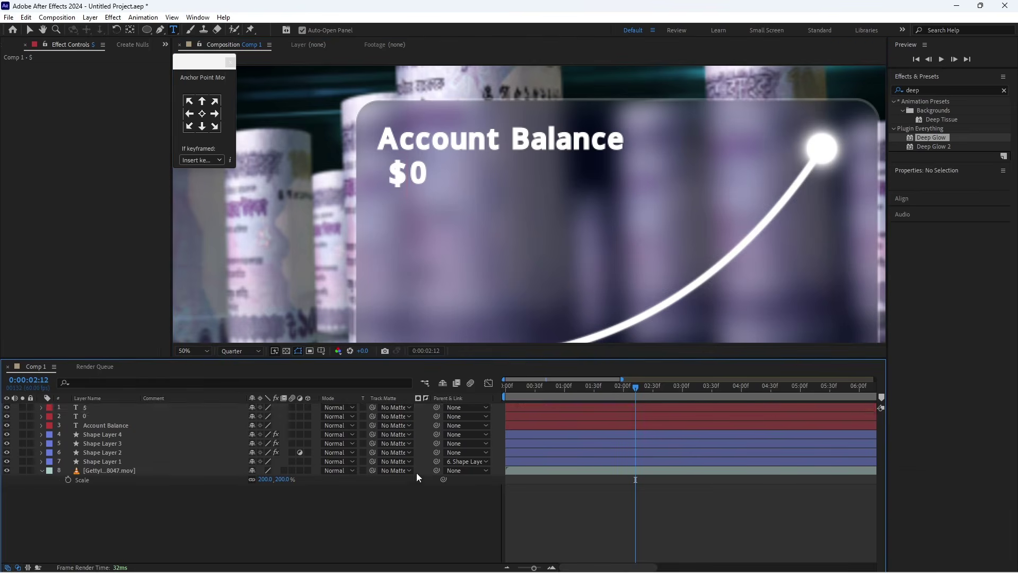
- Nudge the "$" text layer slightly upward to a vertical position of 792.3
left_click(546, 410)
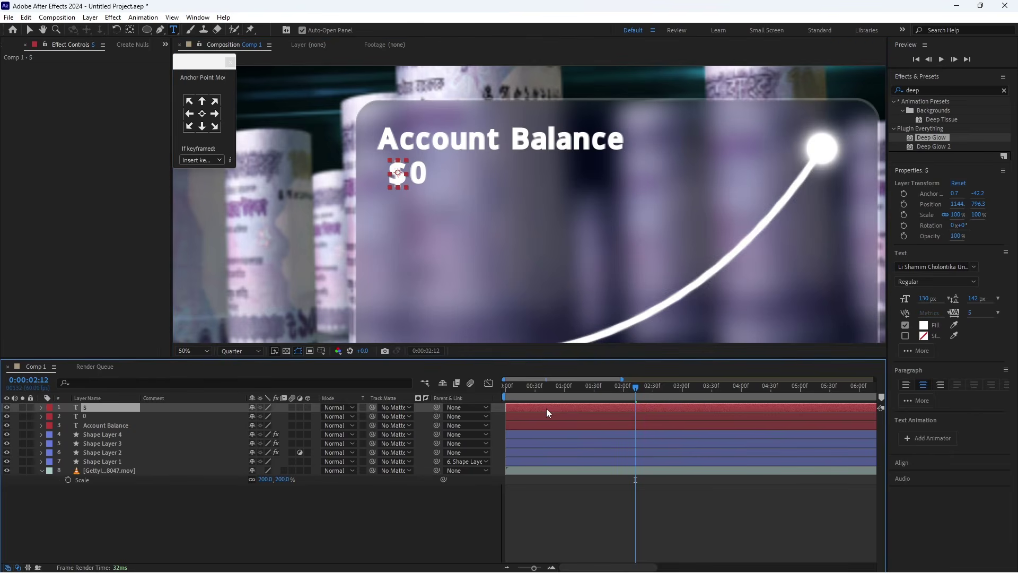
key("Up")
key("Up")
key("Return")
- Change the "0" text to 100000000 and move the number so it starts directly after the dollar sign
left_click(555, 417)
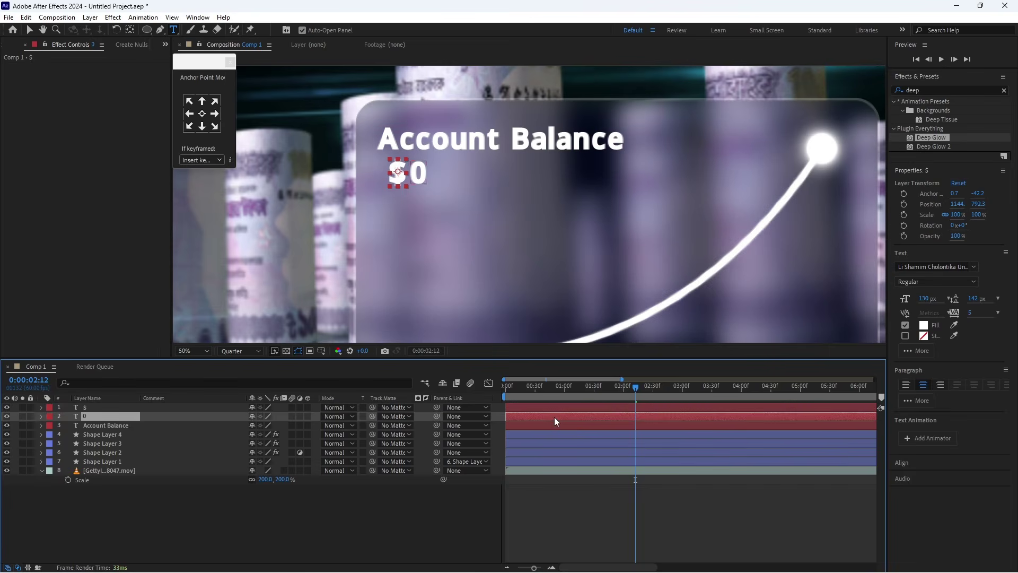
double_click(553, 414)
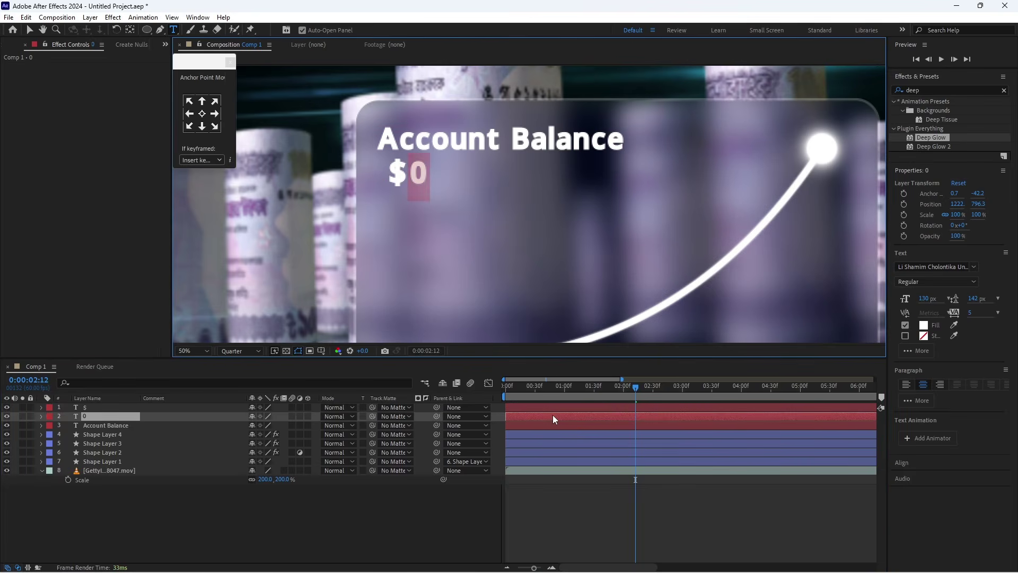
type("10000000")
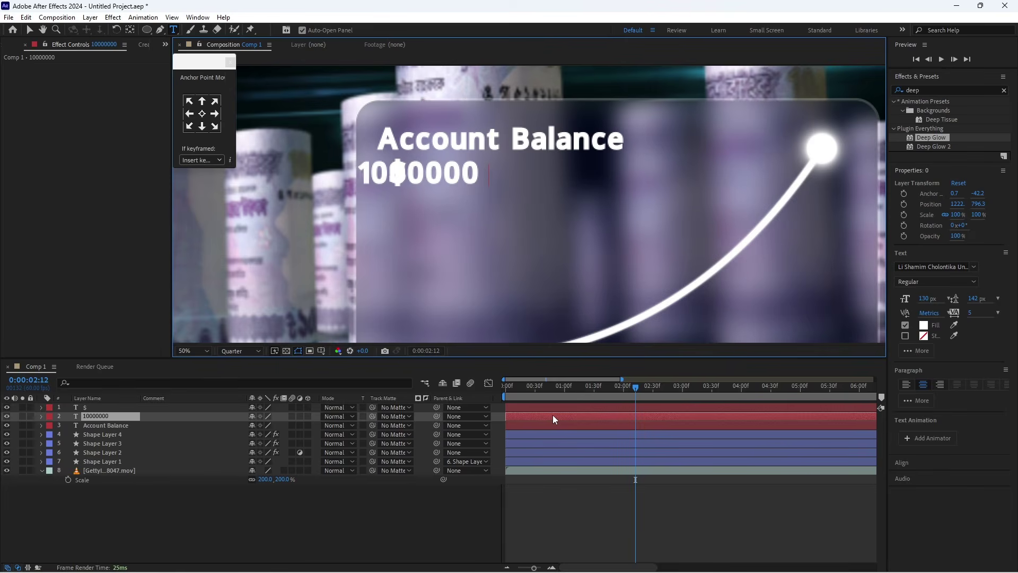
type("0")
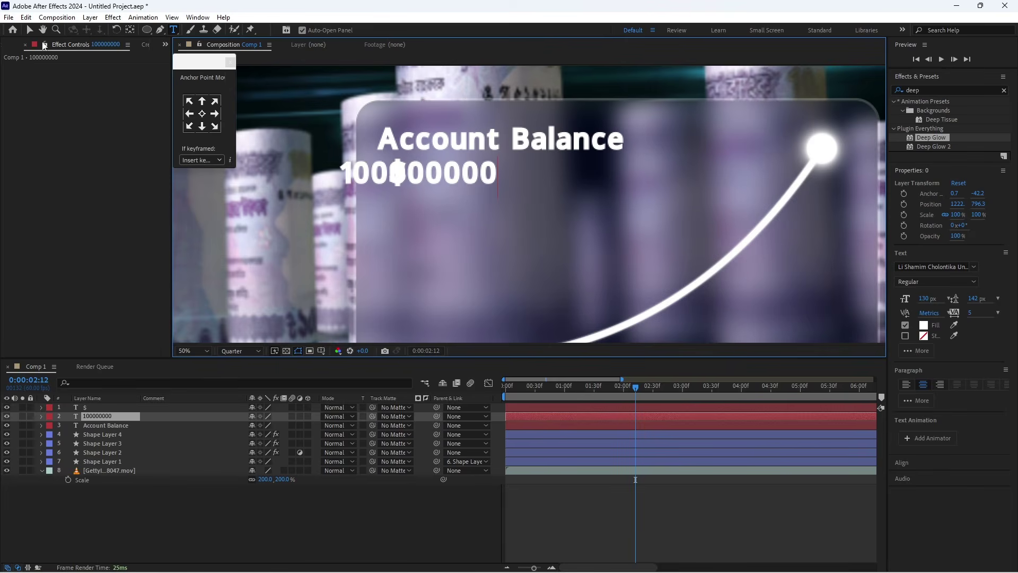
left_click(29, 30)
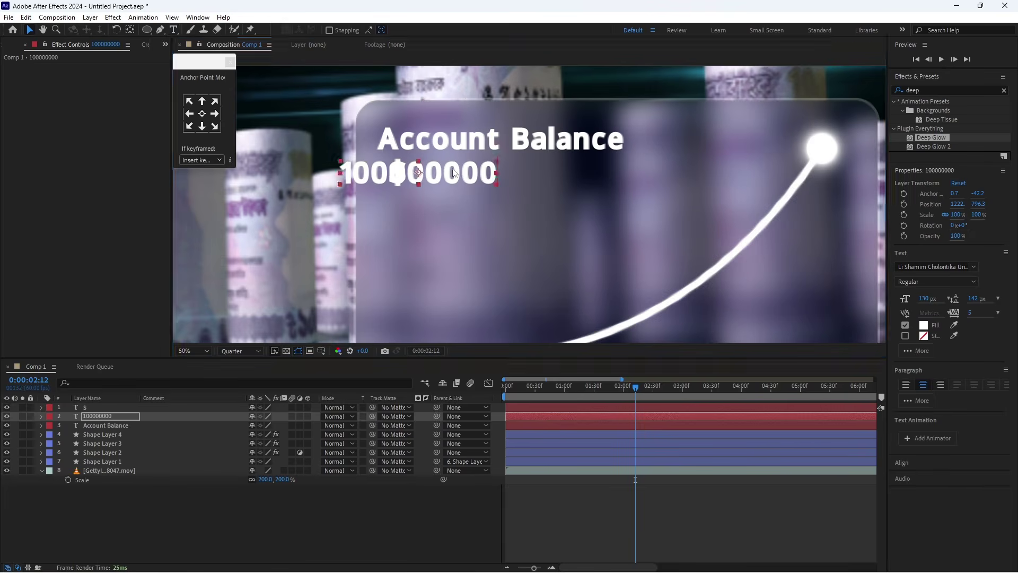
left_click_drag(448, 175, 520, 175)
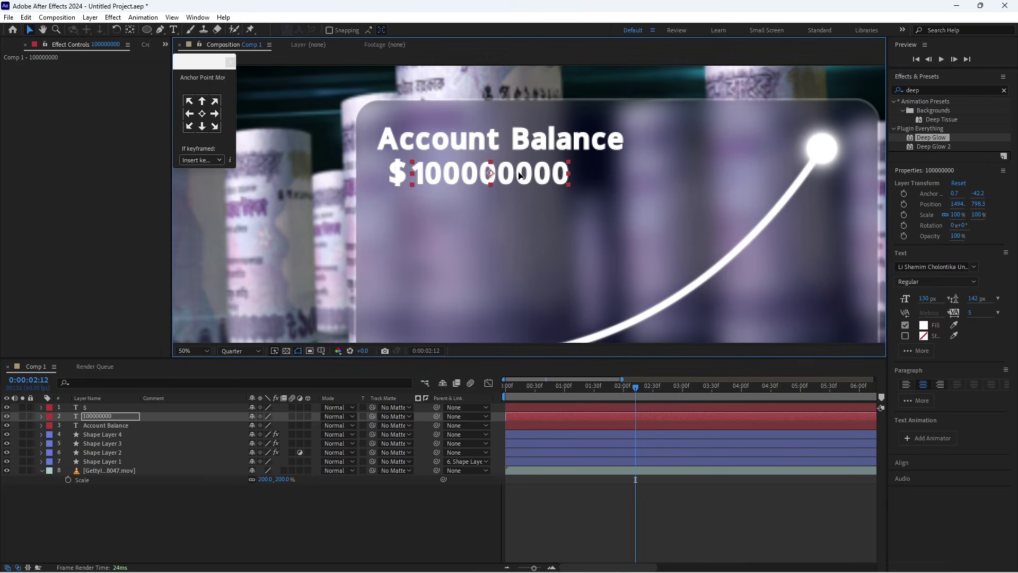
double_click(519, 176)
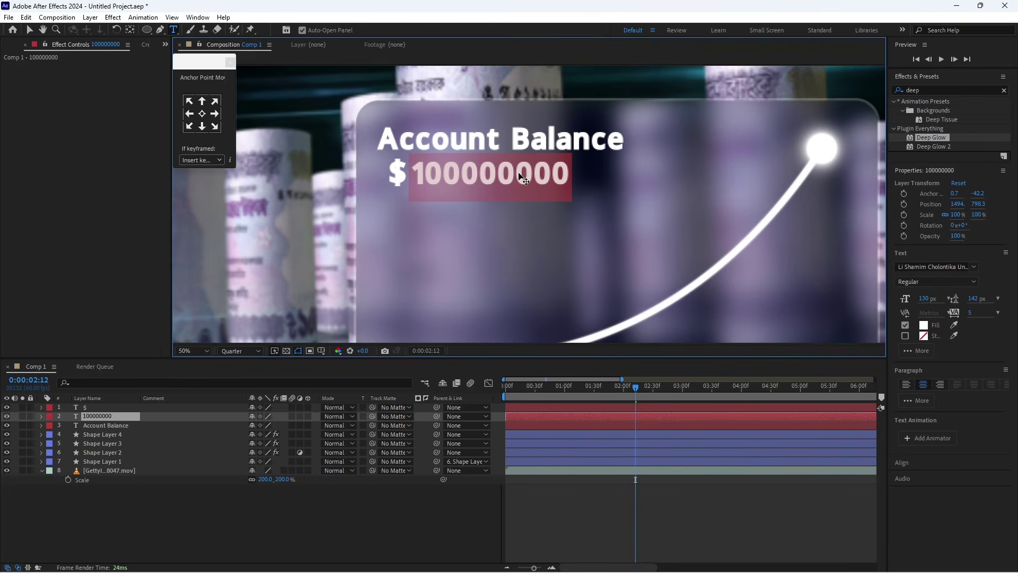
left_click(567, 526)
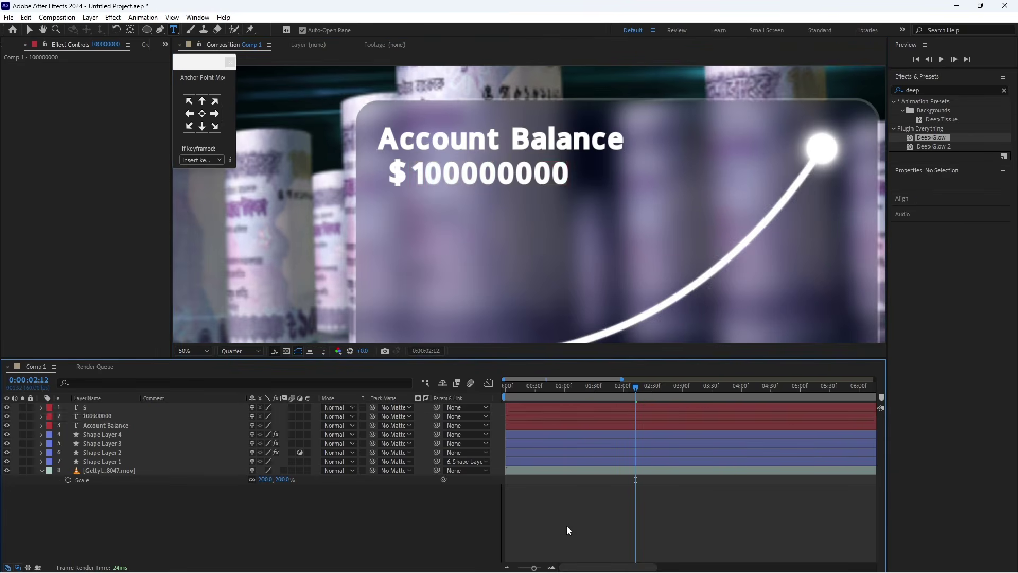
- Search the effects for "slider" and apply Slider Control to the 100000000 text layer
left_click(526, 415)
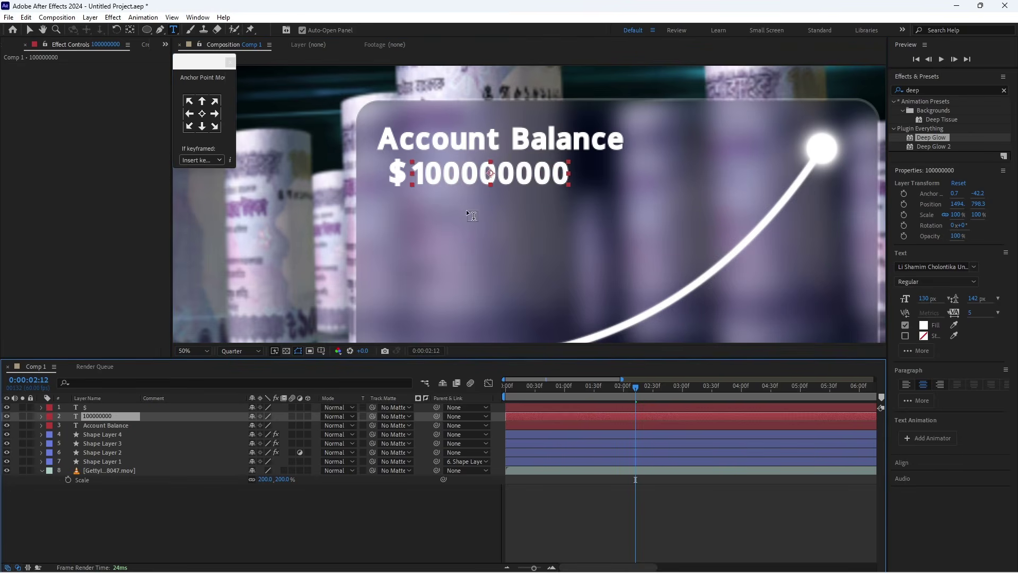
left_click_drag(924, 90, 903, 95)
key("BackSpace")
left_click(901, 91)
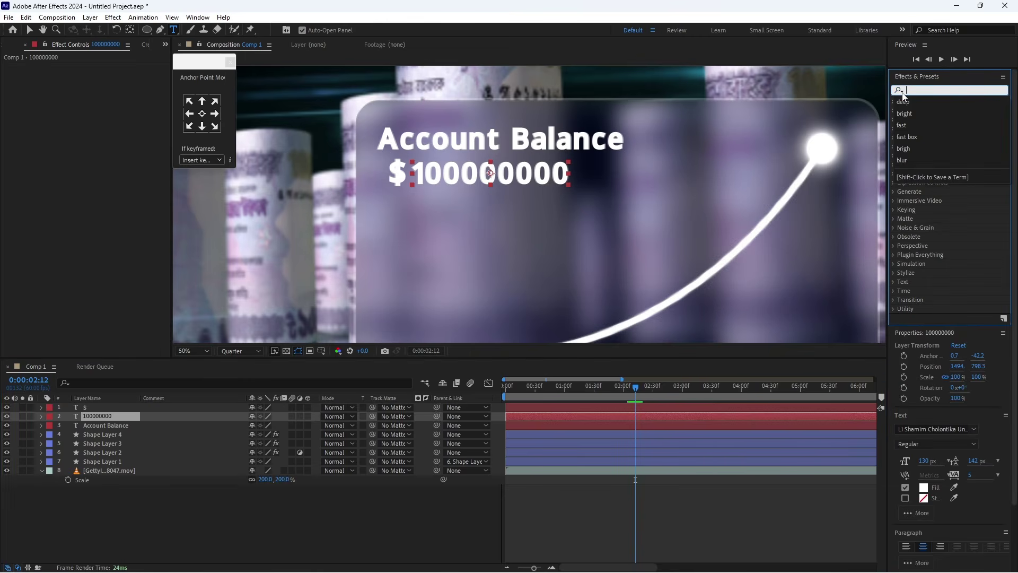
left_click(903, 94)
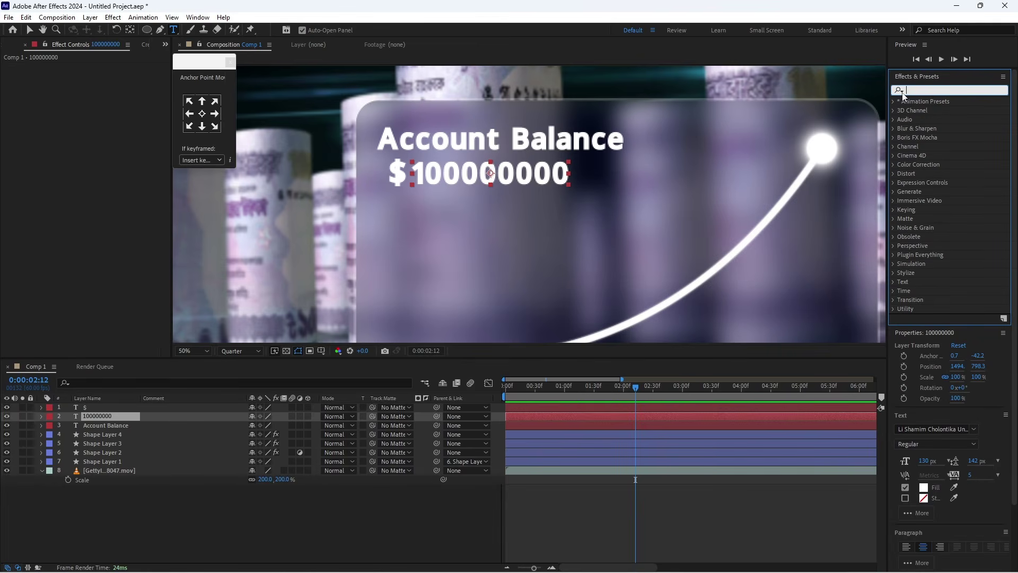
type("slide")
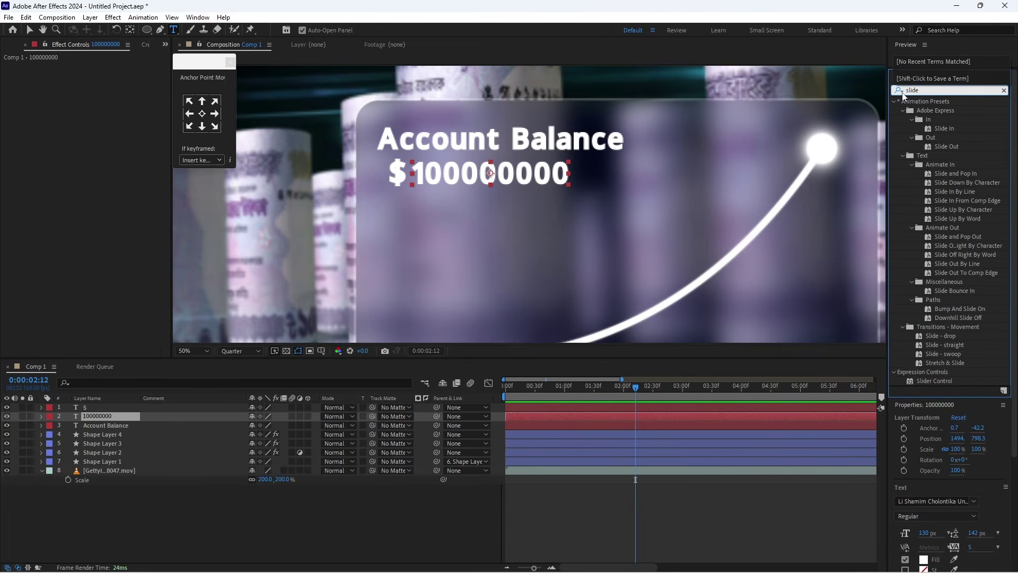
type("r")
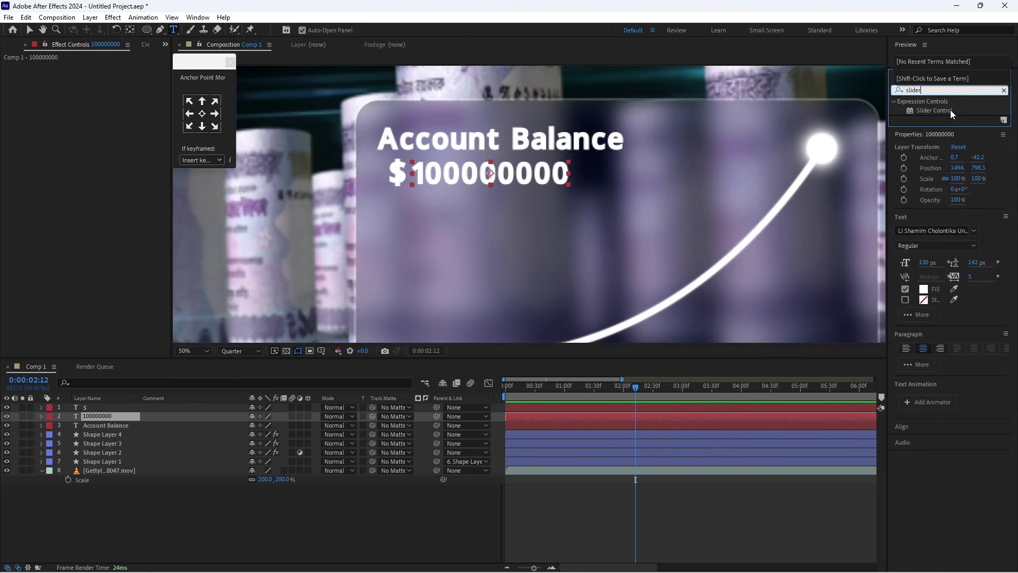
left_click_drag(950, 110, 660, 415)
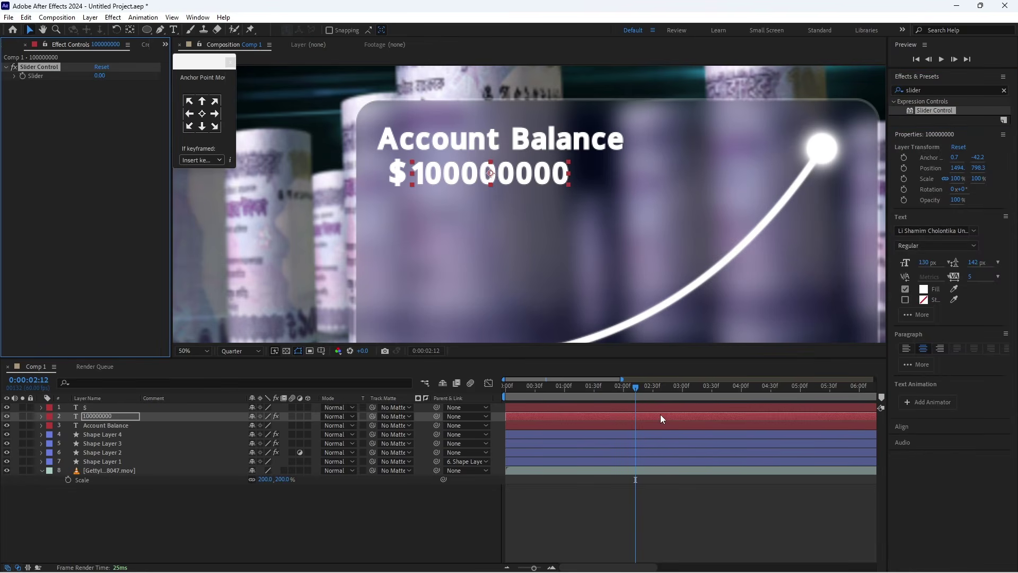
- Move the current time to 0:00:00:00 and link the number layer's Source Text to its Slider Control's Slider value
left_click(40, 417)
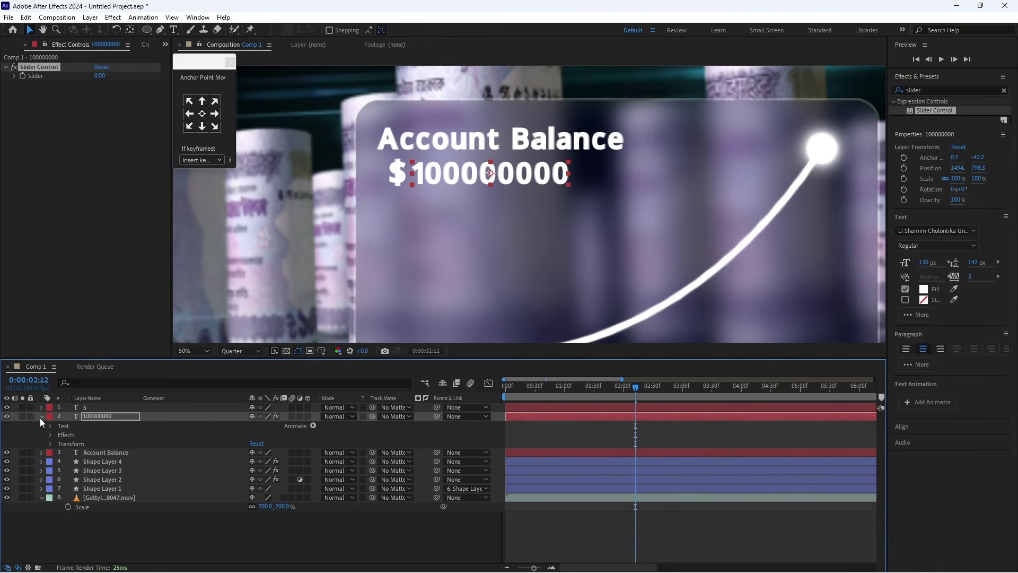
left_click(50, 427)
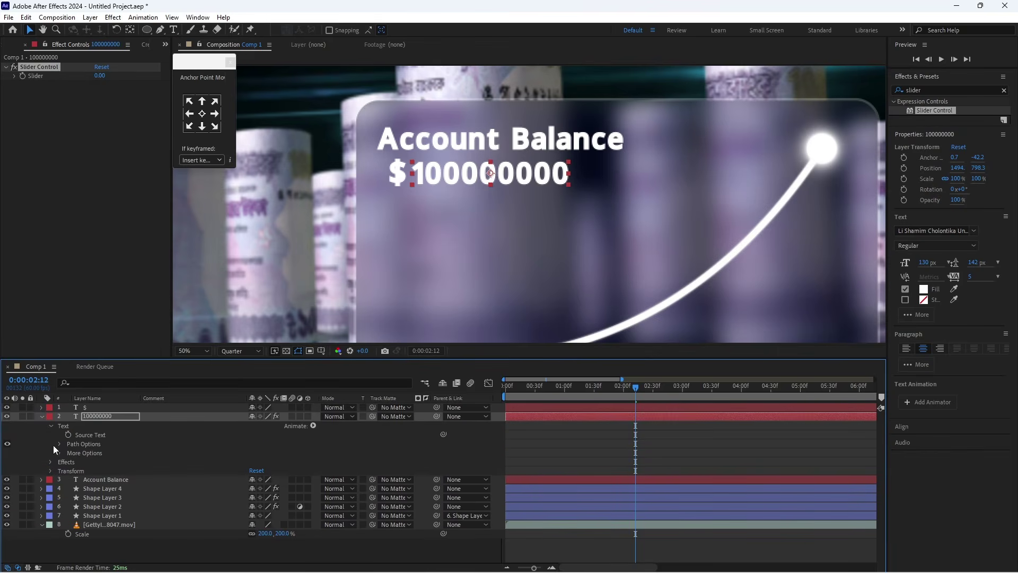
left_click(50, 462)
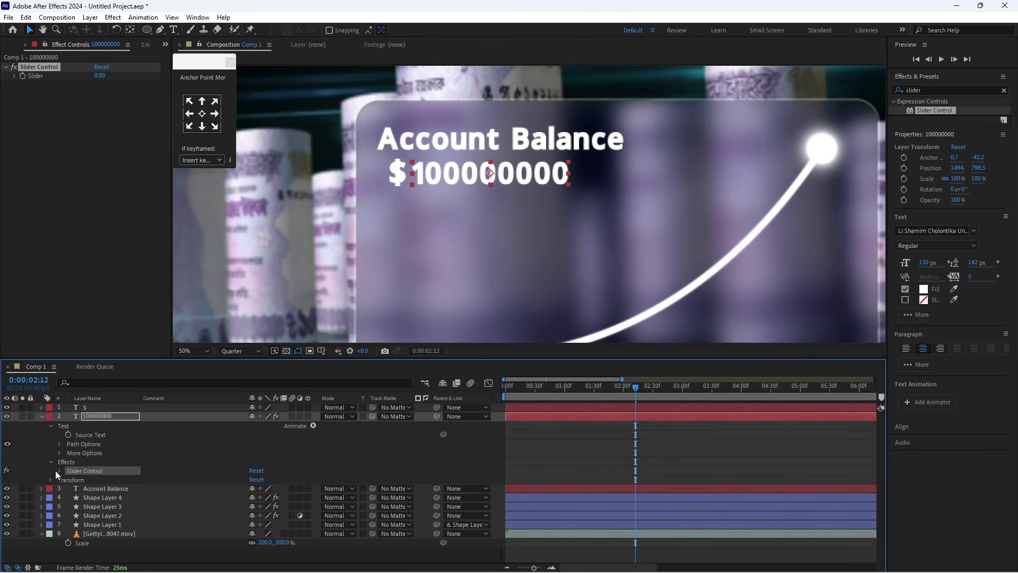
left_click(58, 470)
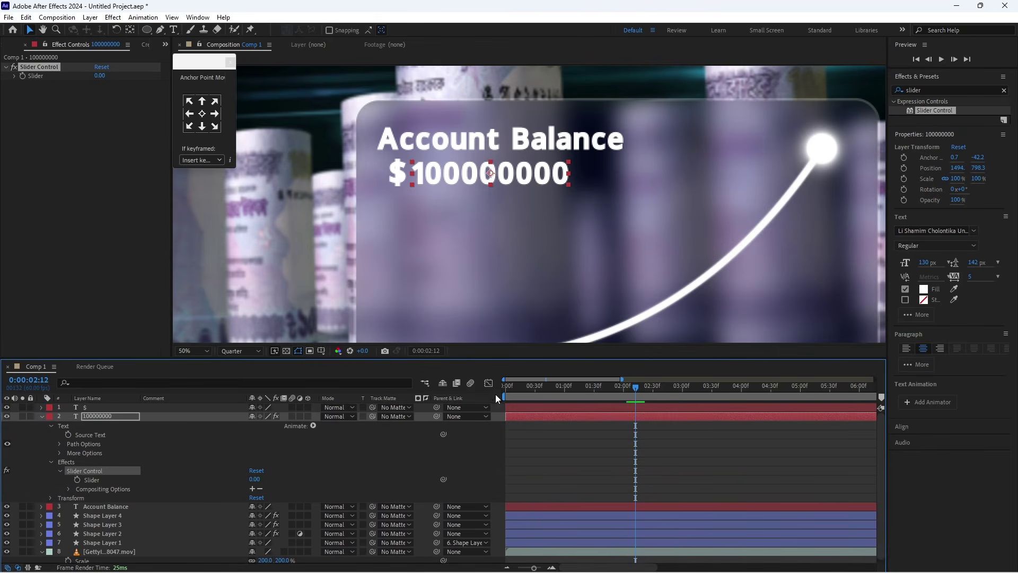
left_click(504, 392)
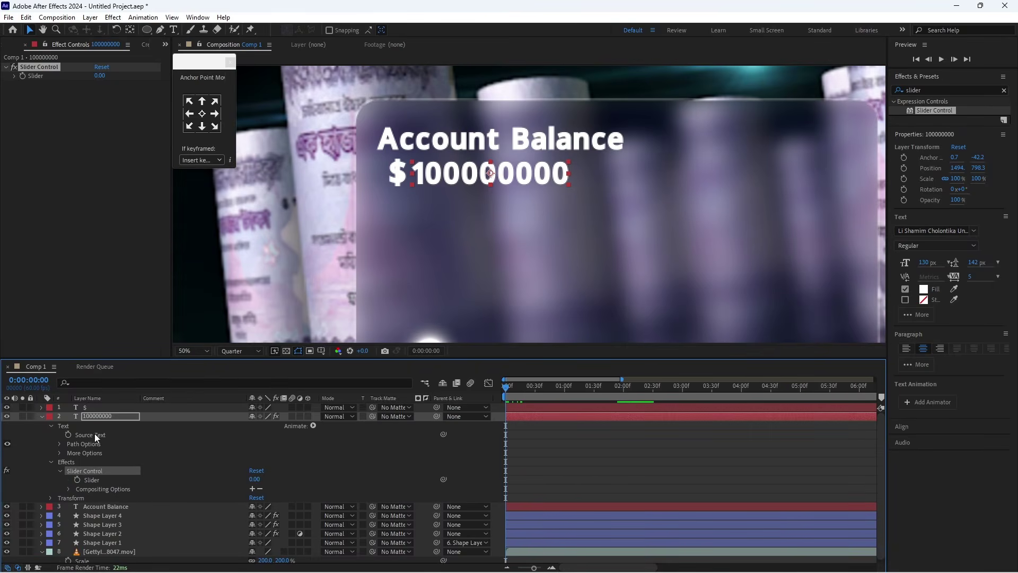
left_click_drag(444, 435, 113, 479)
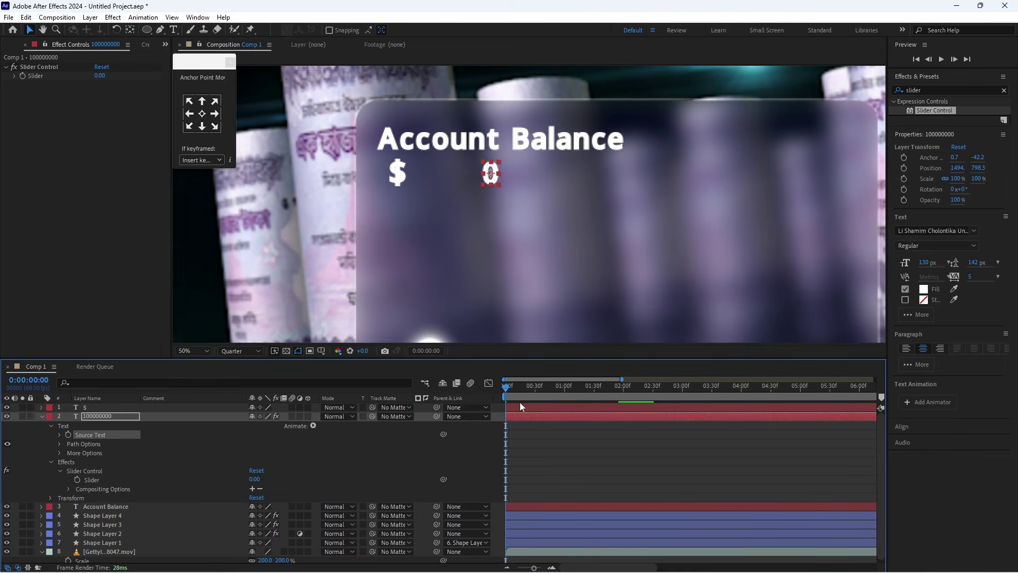
- Add a Slider keyframe to the number layer at 0:00:00:00 and set the Slider to 1000000 at 0:00:01:00
left_click(78, 480)
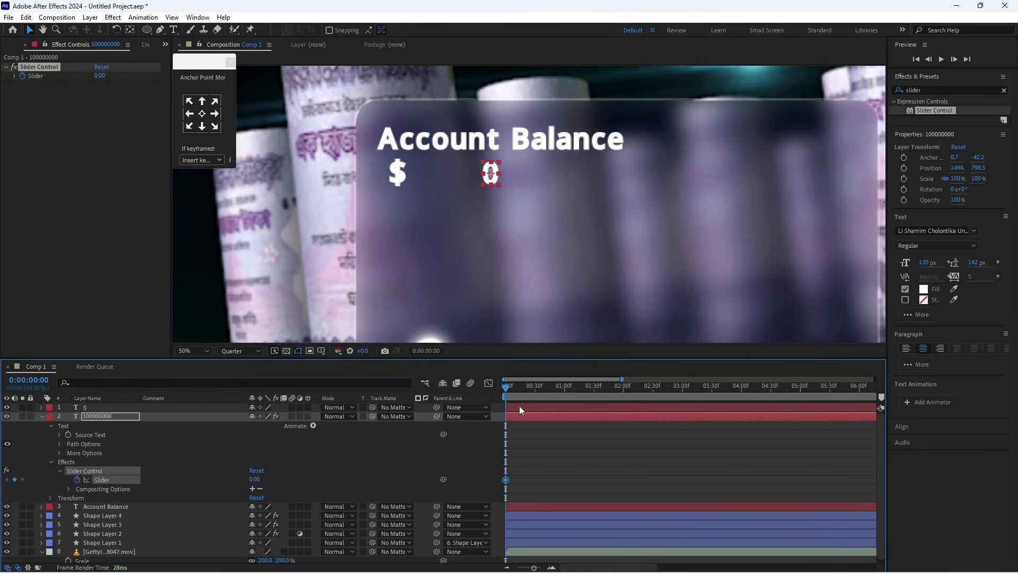
left_click_drag(622, 379, 732, 379)
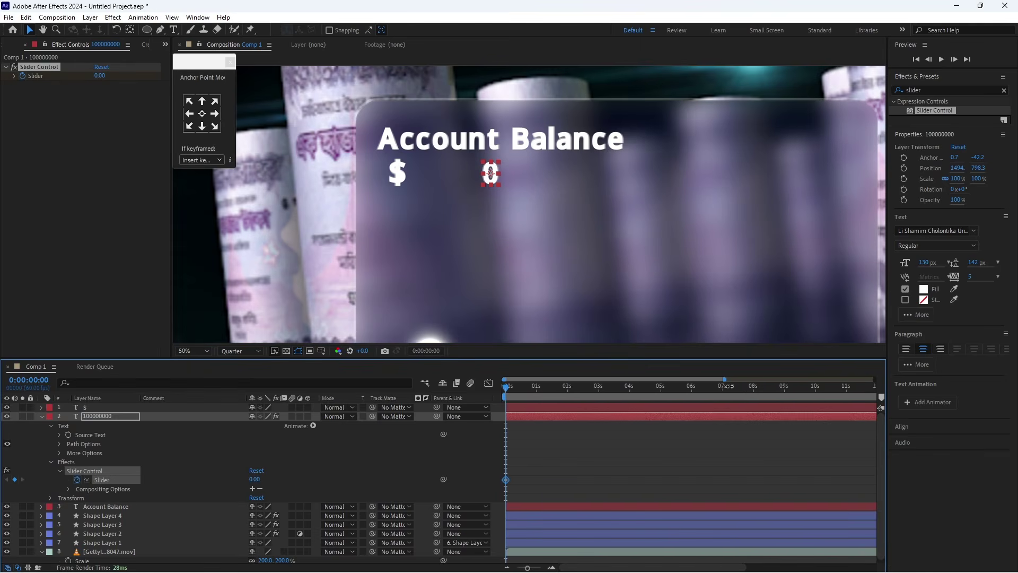
left_click(536, 391)
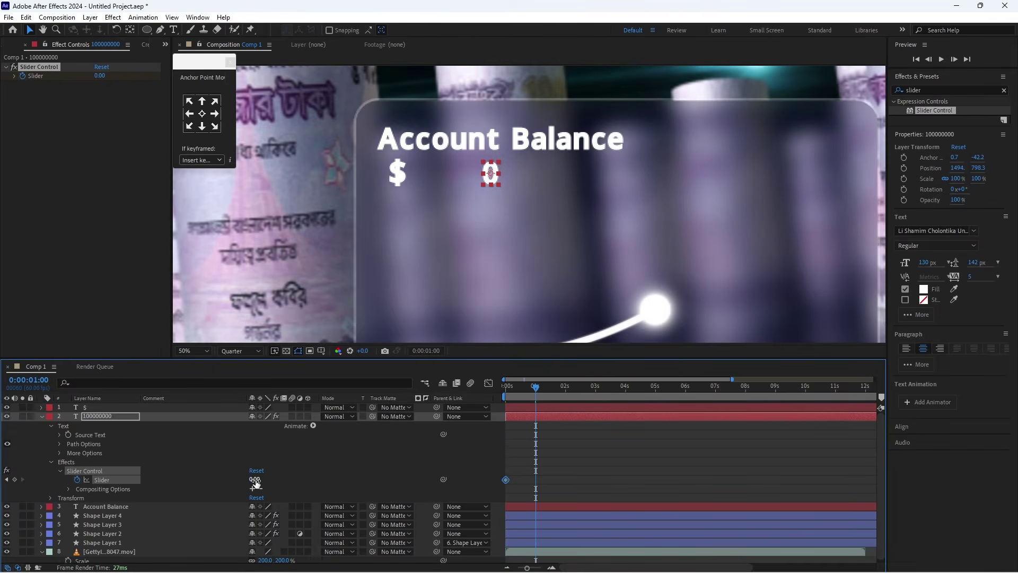
left_click(255, 480)
type("1000000")
mouse_move(529, 402)
left_mouse_down()
mouse_move(512, 402)
mouse_move(527, 401)
left_mouse_up()
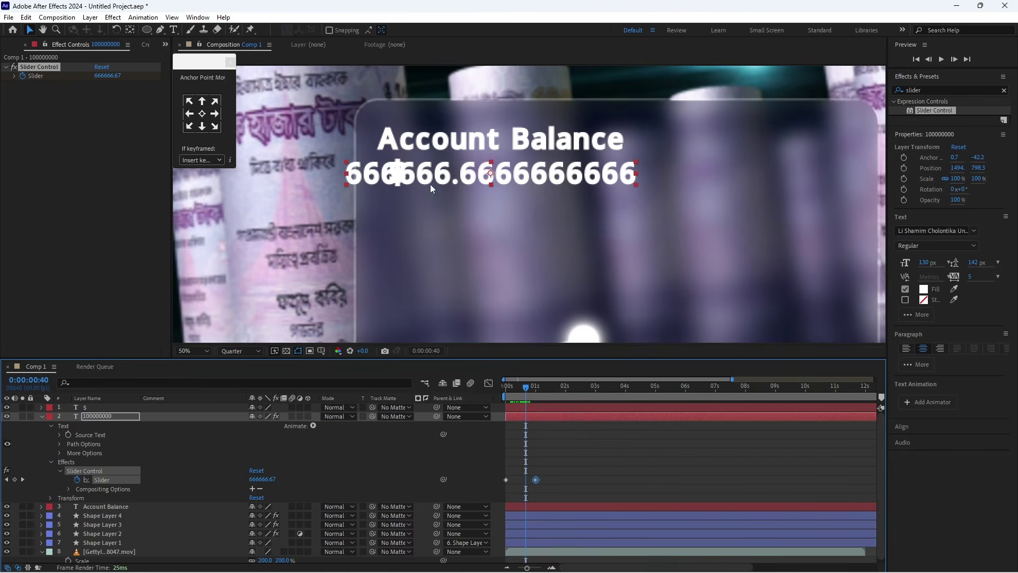
- Switch to Chrome, open the number count animation video on YouTube, and copy the Math.round Slider Control expression from its description
left_click(589, 563)
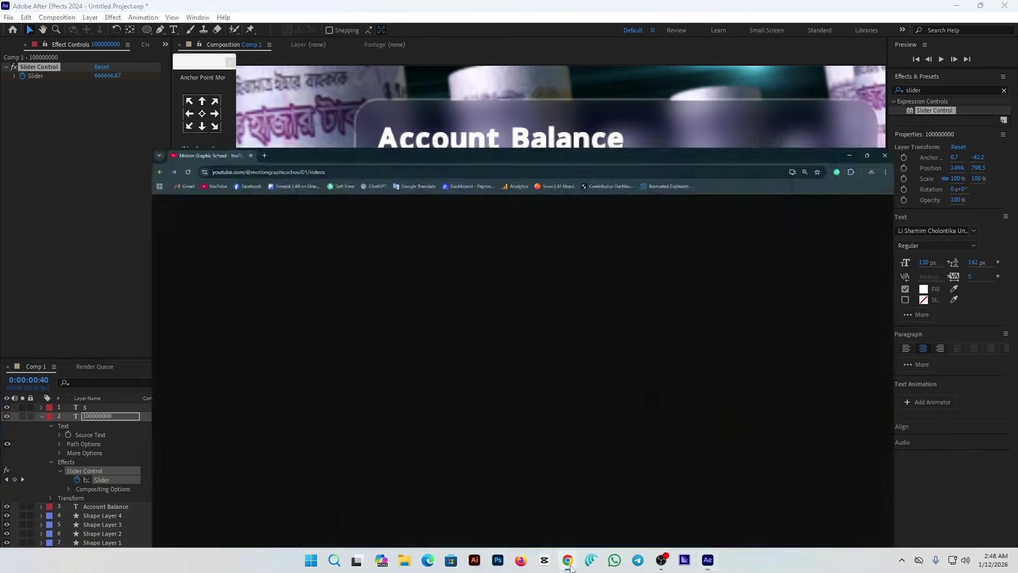
left_click(335, 393)
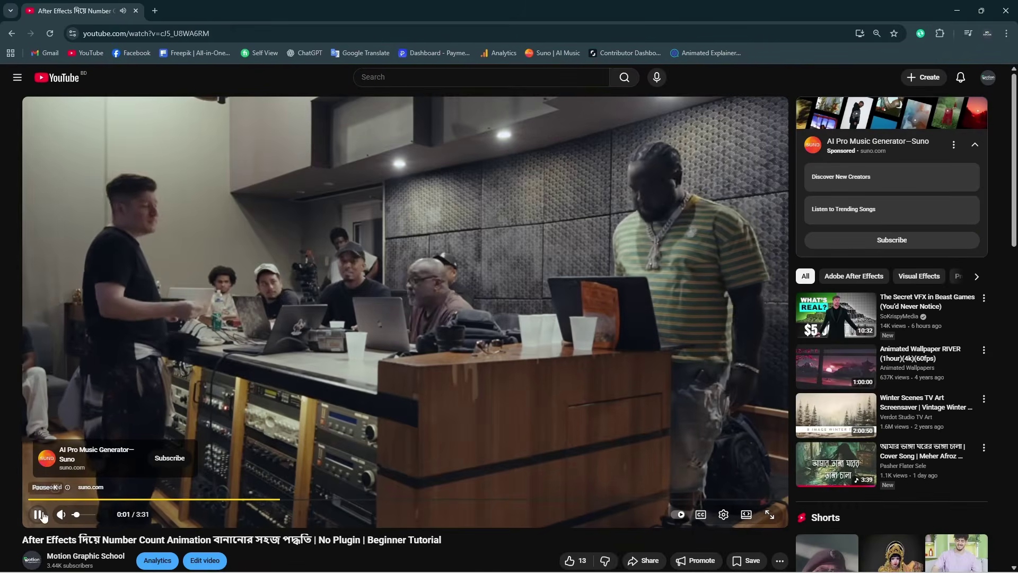
left_click(119, 495)
scroll(178, 460, "down", 3)
left_click(178, 457)
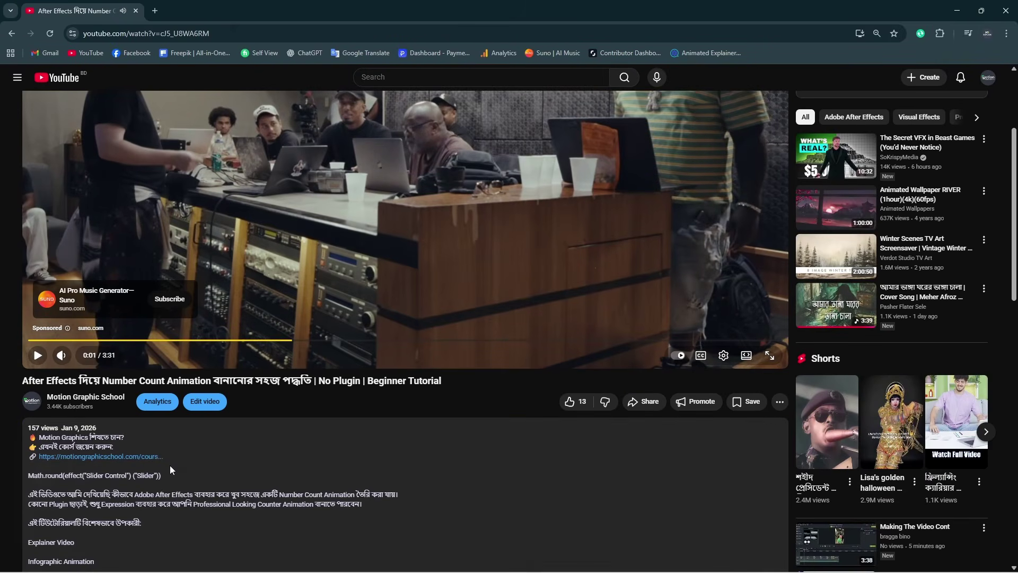
left_click_drag(186, 479, 27, 481)
key("ctrl+c")
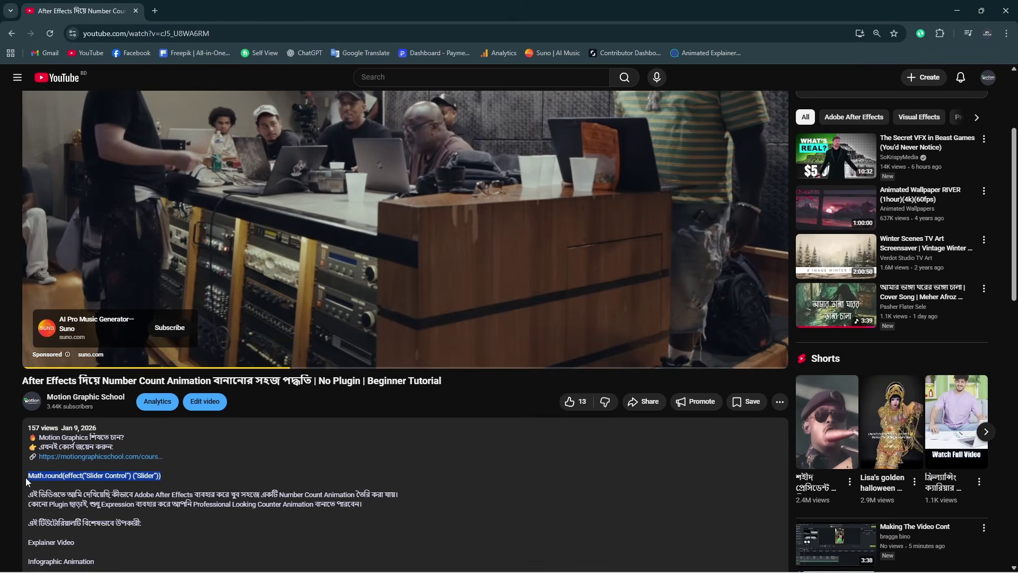
- Return to After Effects and replace the number layer's Source Text expression with Math.round(effect("Slider Control") ("Slider"))
left_click(957, 10)
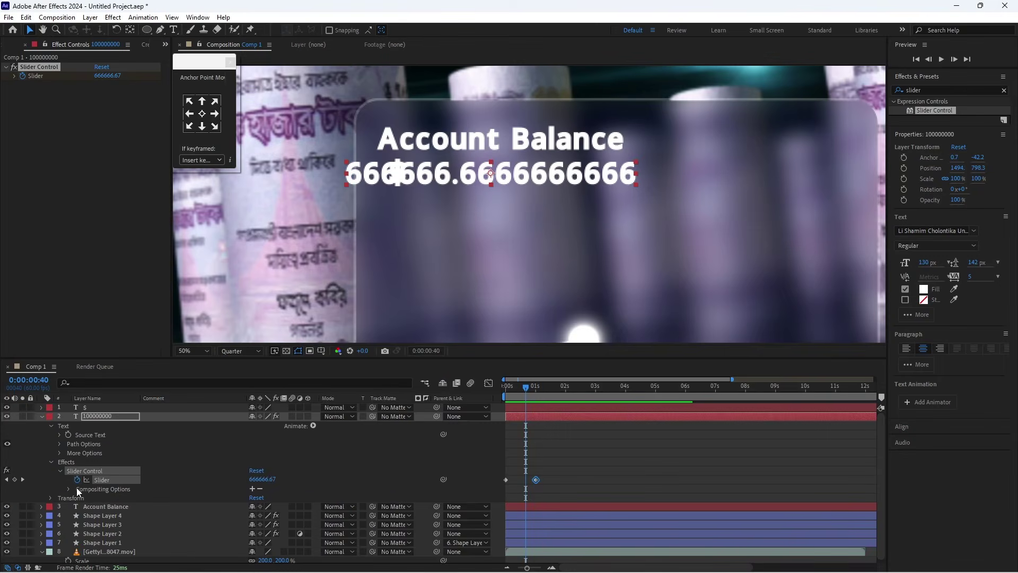
left_click(61, 435)
left_click(565, 446)
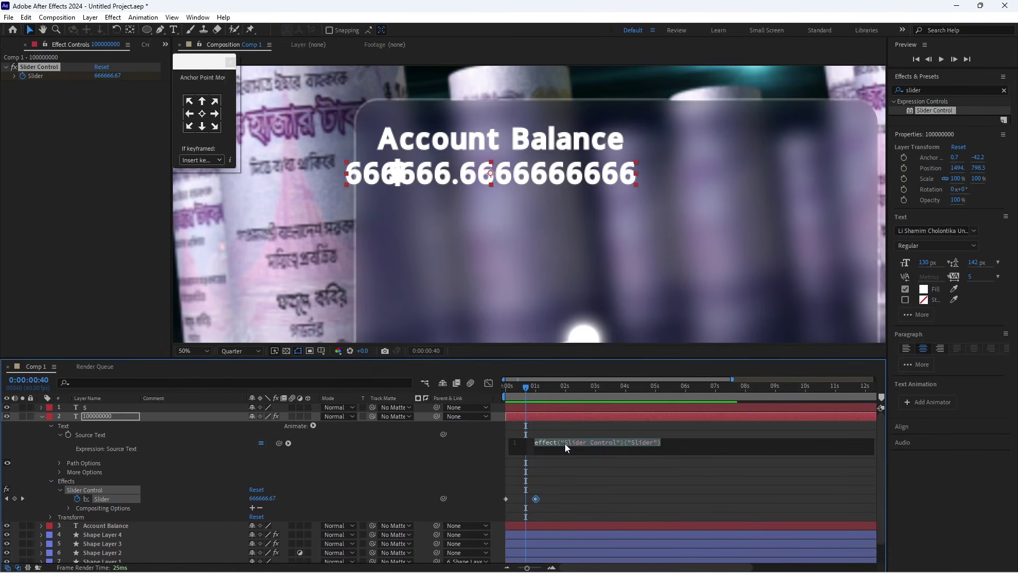
key("ctrl+v")
left_click(591, 485)
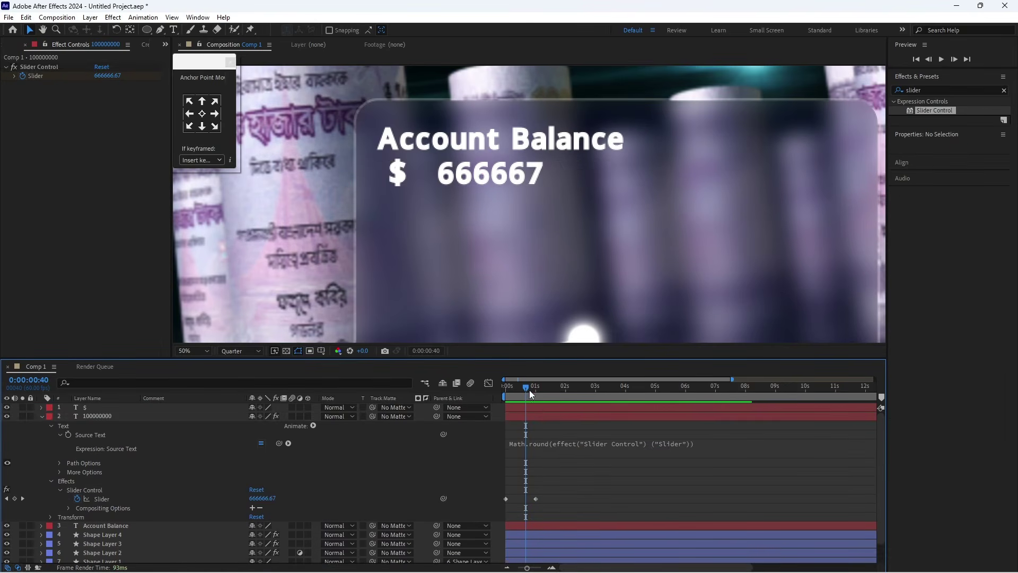
mouse_move(529, 394)
left_mouse_down()
mouse_move(504, 394)
mouse_move(543, 395)
left_mouse_up()
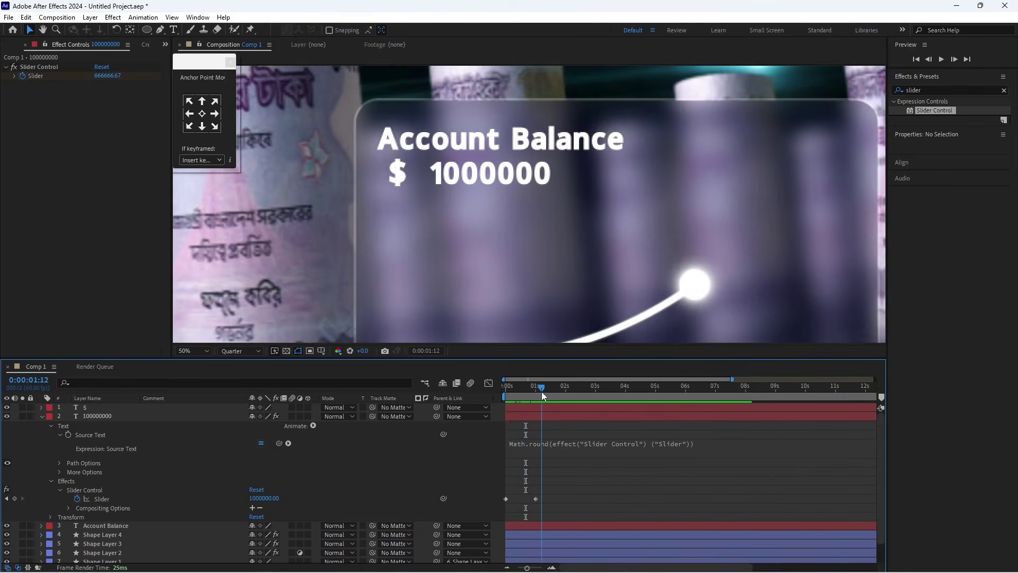
- Retime the end Slider keyframe to just before 2 seconds, with Slider values from 100000 to 999999, and preview the count
left_click_drag(536, 499, 563, 498)
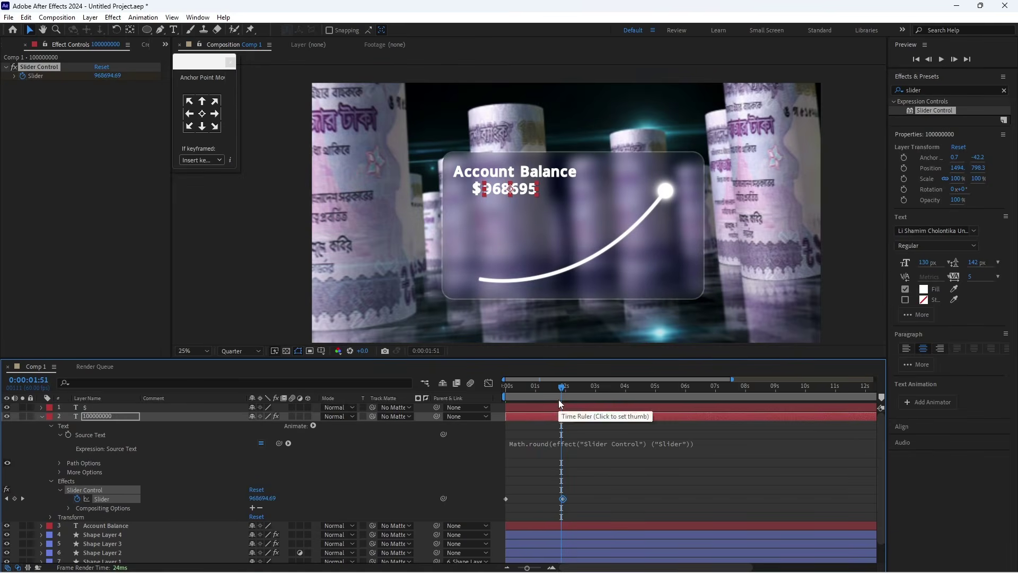
key("Home")
key("space")
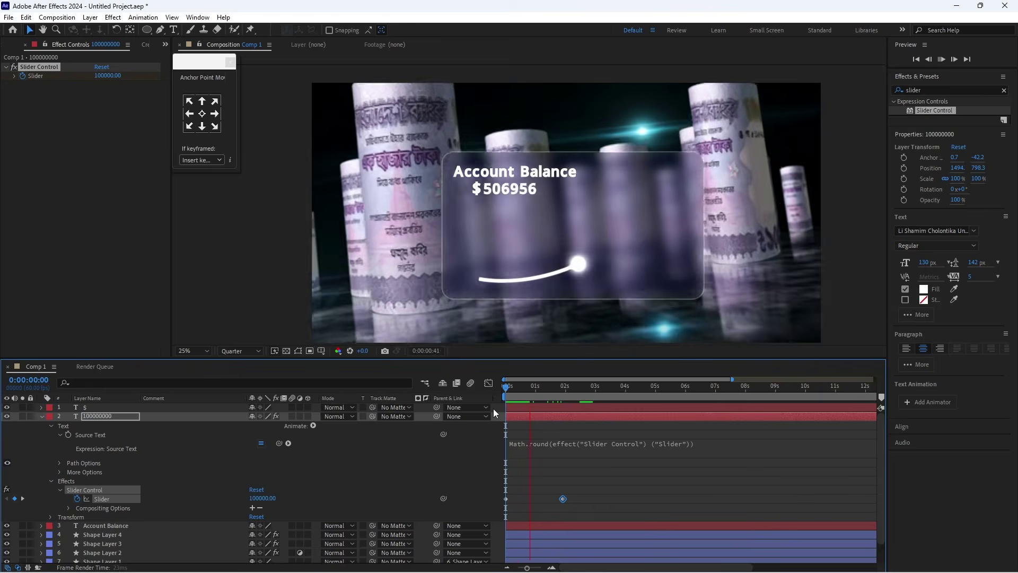
key("space")
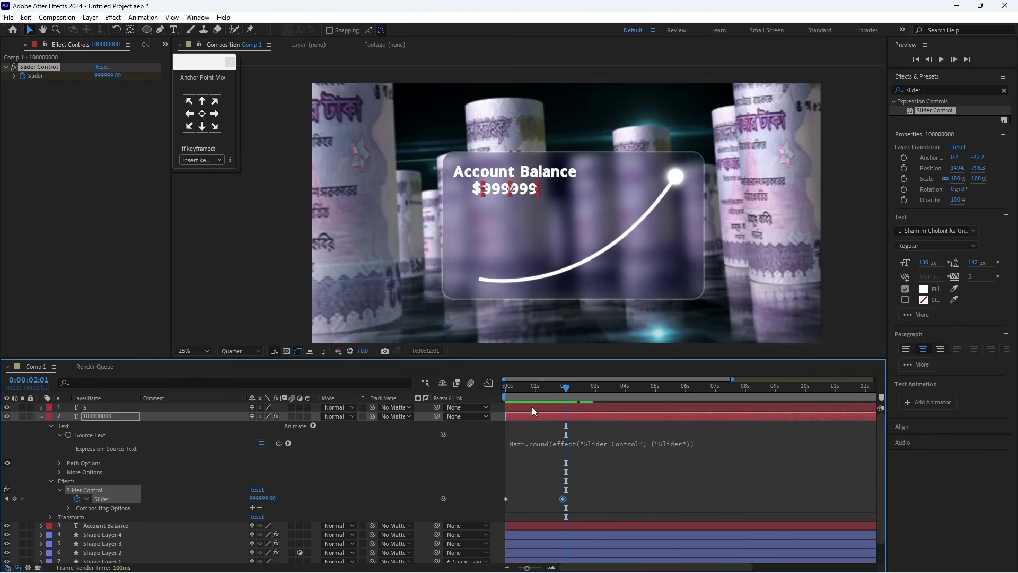
- Move the "$" and number layers together so they align with the start of the "Account Balance" title, and preview from the start
left_click(533, 408, "shift")
left_click_drag(495, 190, 477, 191)
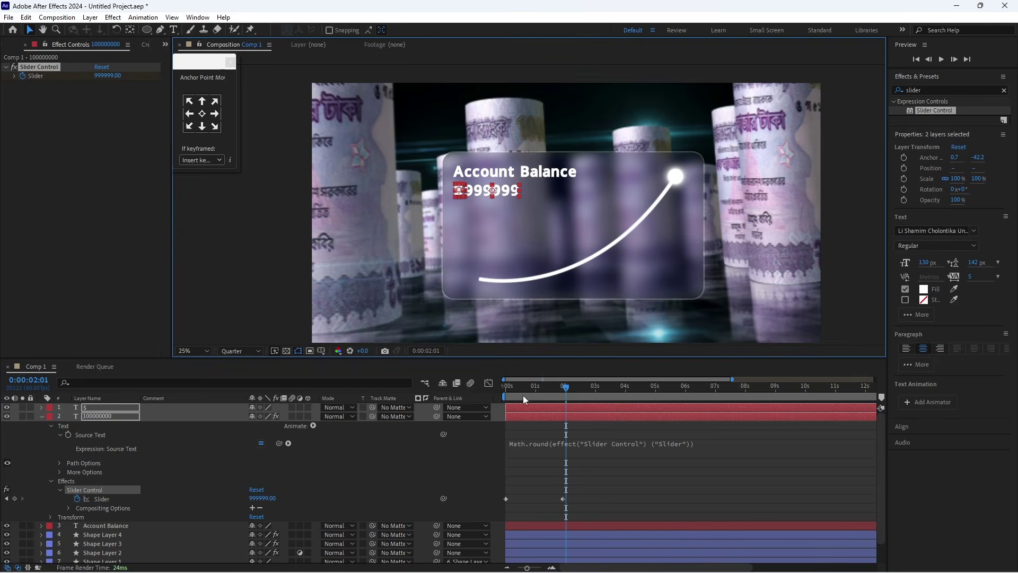
key("Home")
key("space")
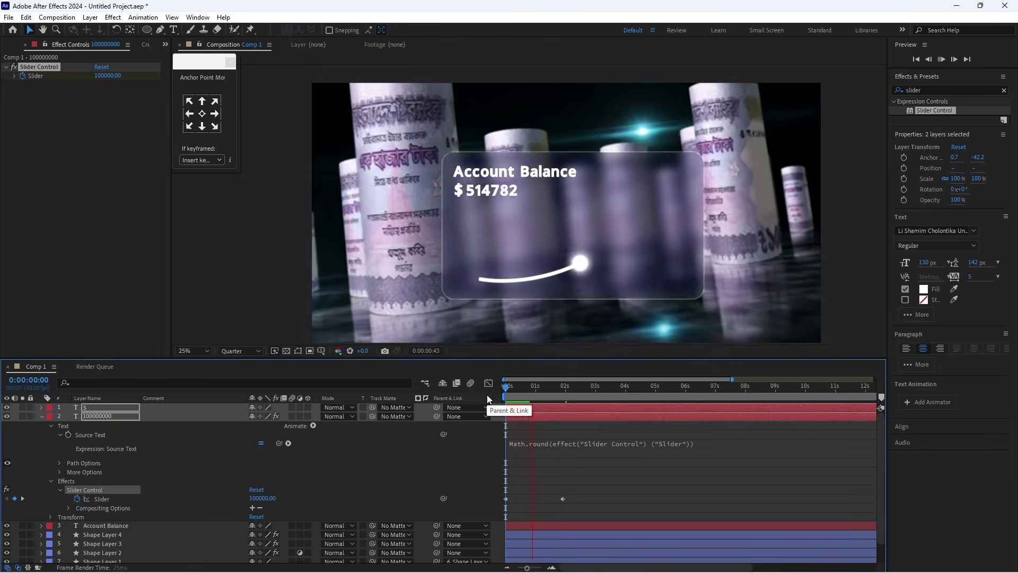
key("space")
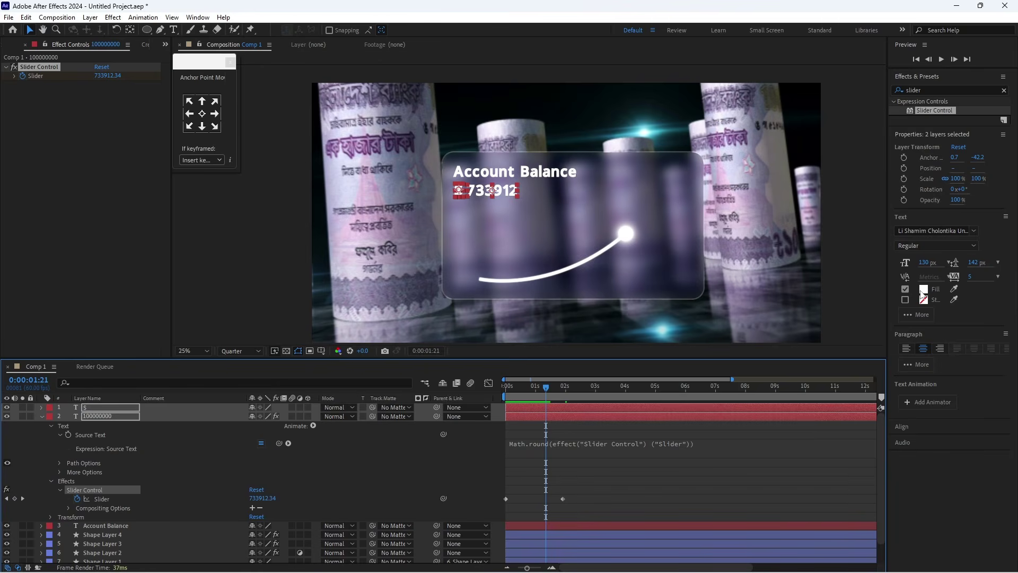
- Set the fill color of the "$" and number text to orange FF9805 and preview the animation from 0:00:00:00
left_click(923, 289)
left_click(245, 364)
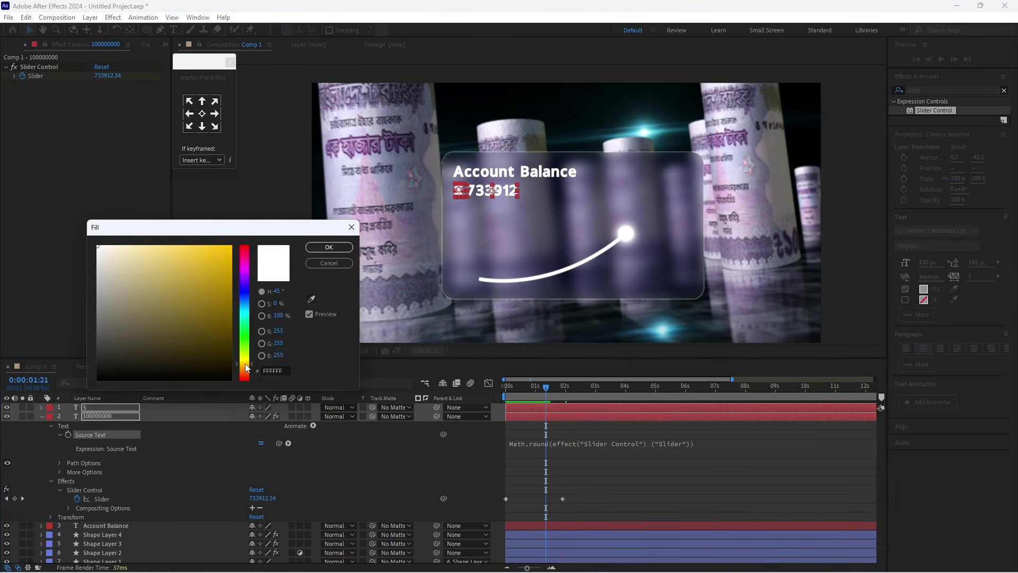
left_click(228, 246)
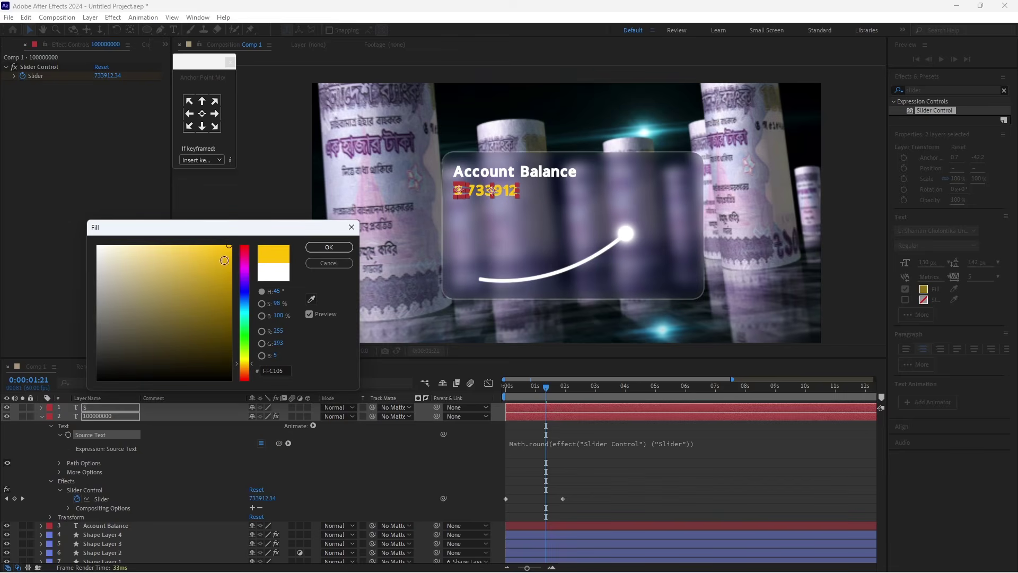
left_click(245, 366)
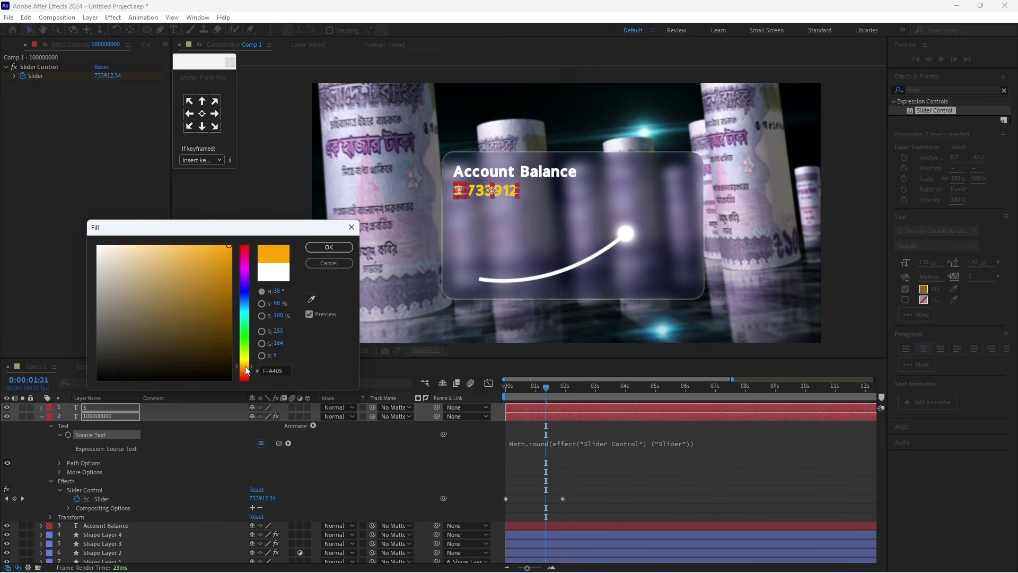
left_click(246, 367)
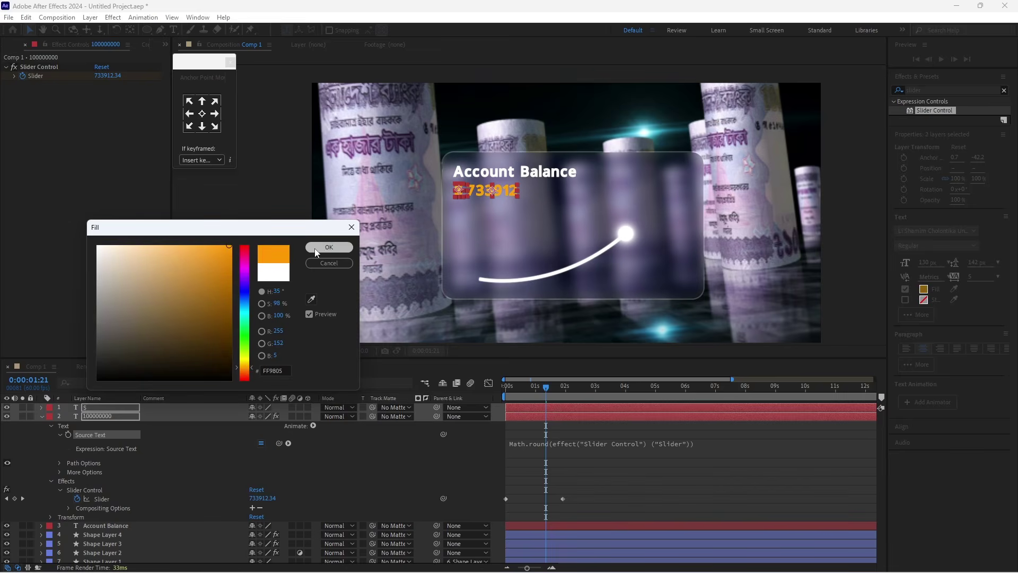
left_click(329, 247)
left_click(537, 388)
left_click_drag(537, 391, 507, 391)
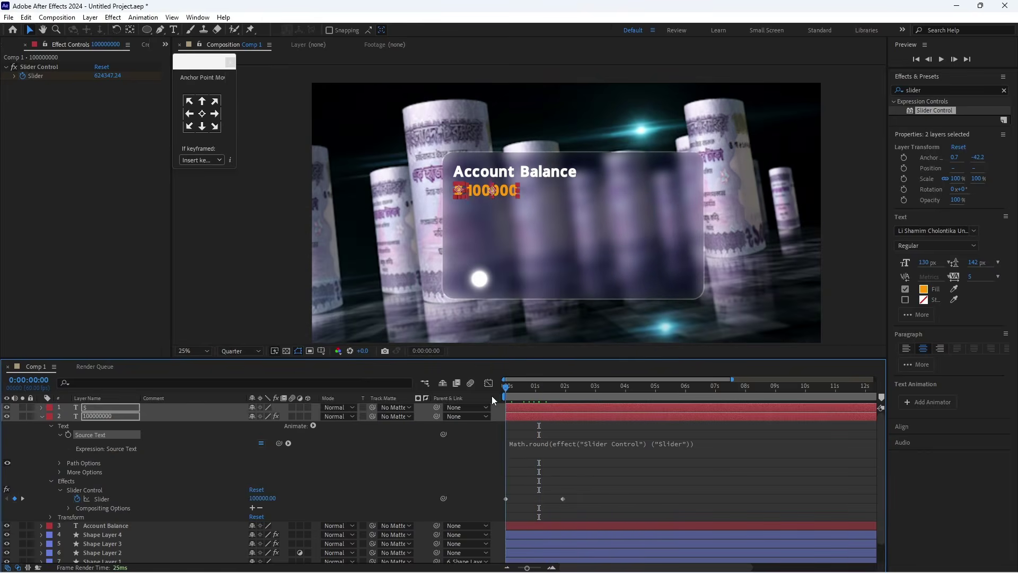
left_click(658, 485)
key("space")
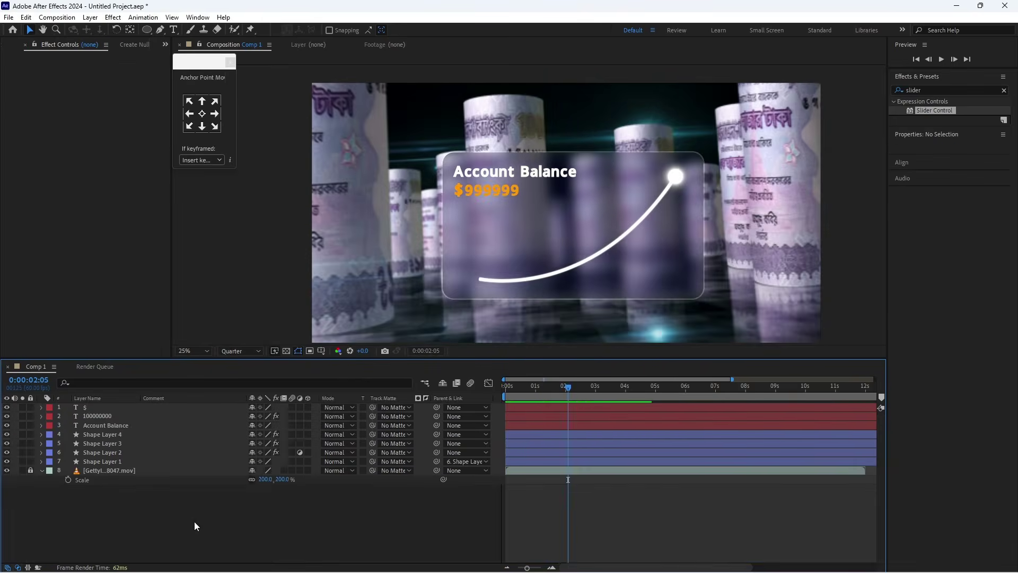
- Create a null object and parent the three text layers and Shape Layers 1 to 4 to it
right_click(196, 522)
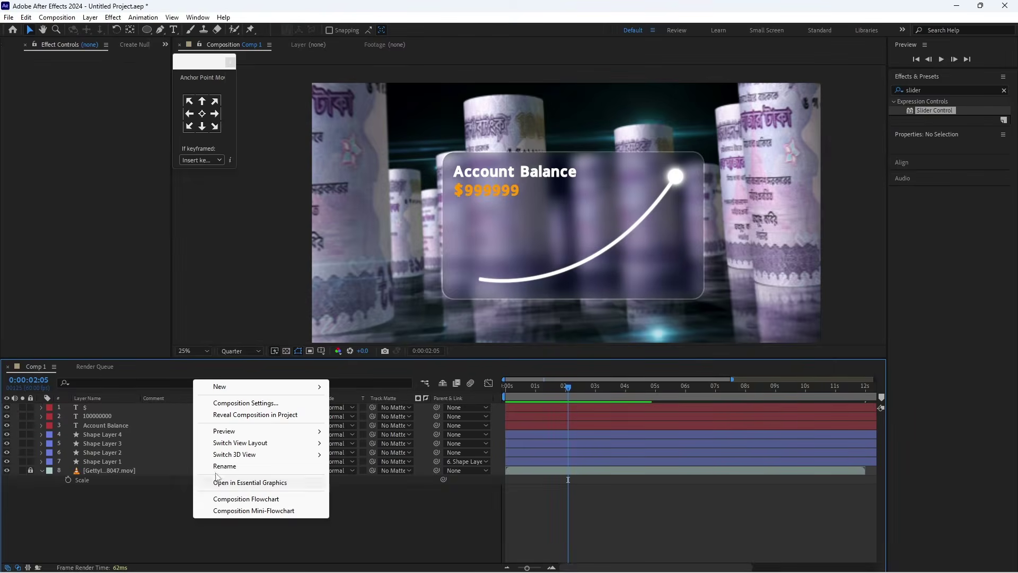
mouse_move(255, 387)
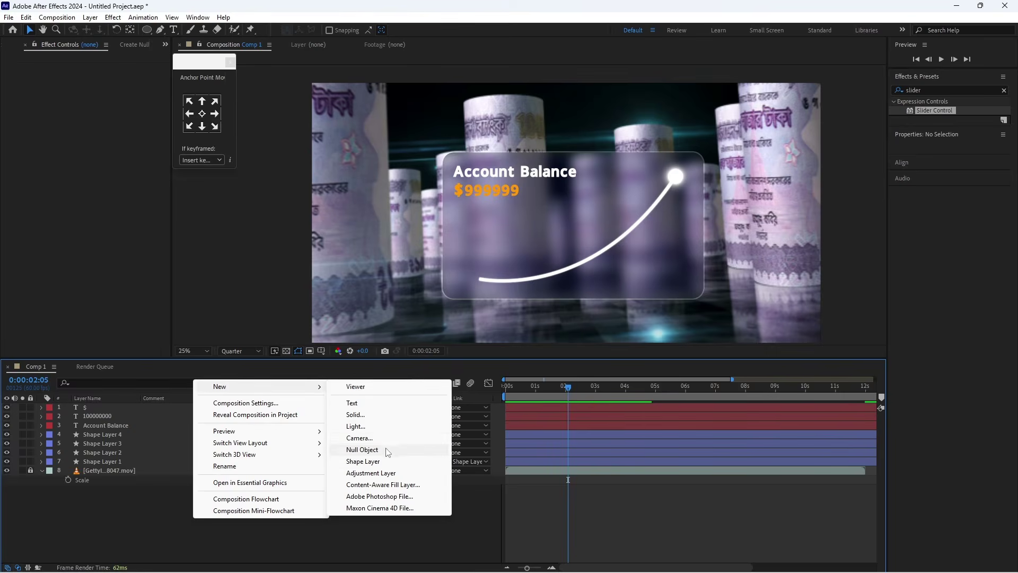
left_click(403, 449)
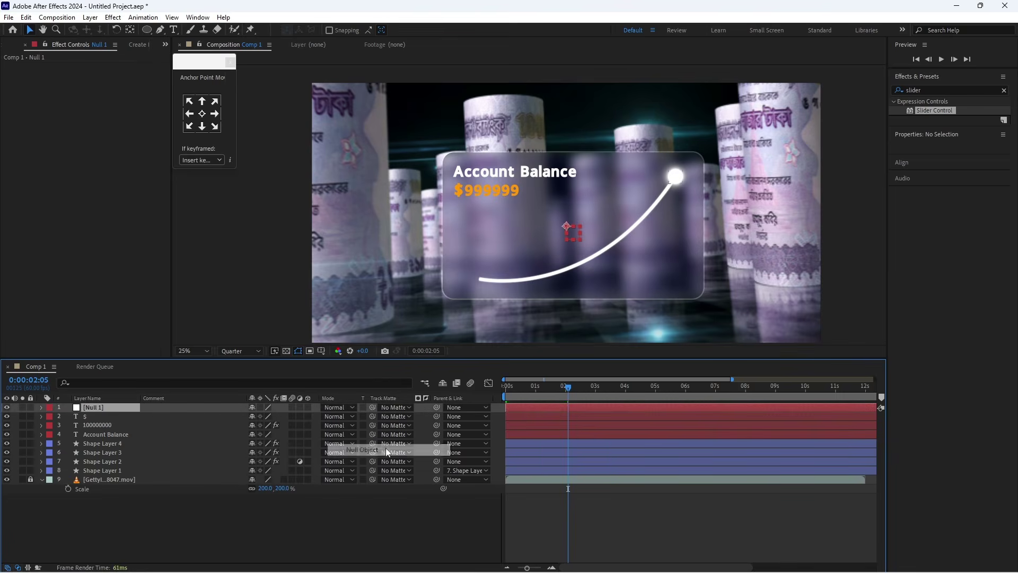
left_click(96, 416)
left_click(106, 470, "shift")
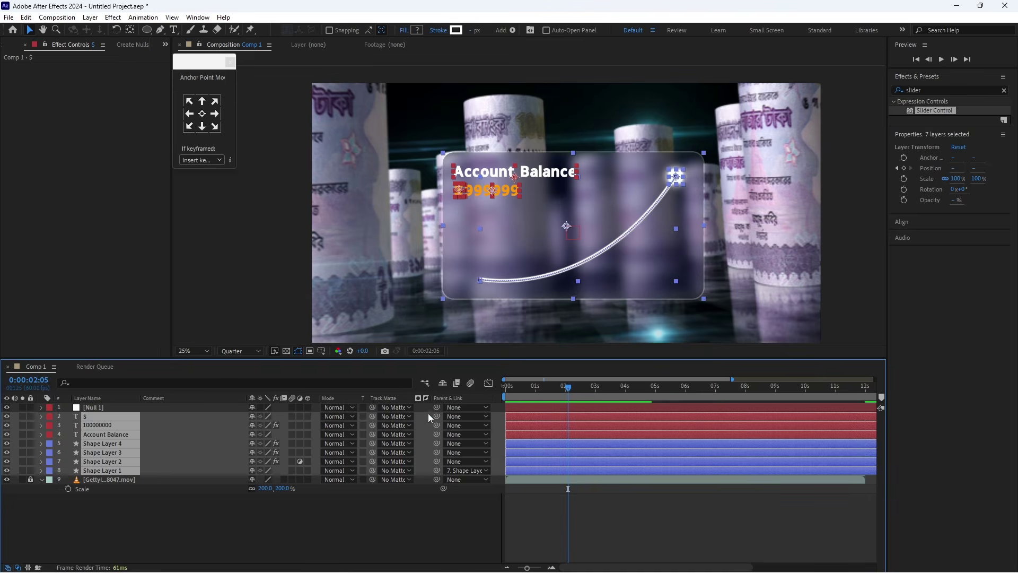
left_click_drag(436, 417, 109, 411)
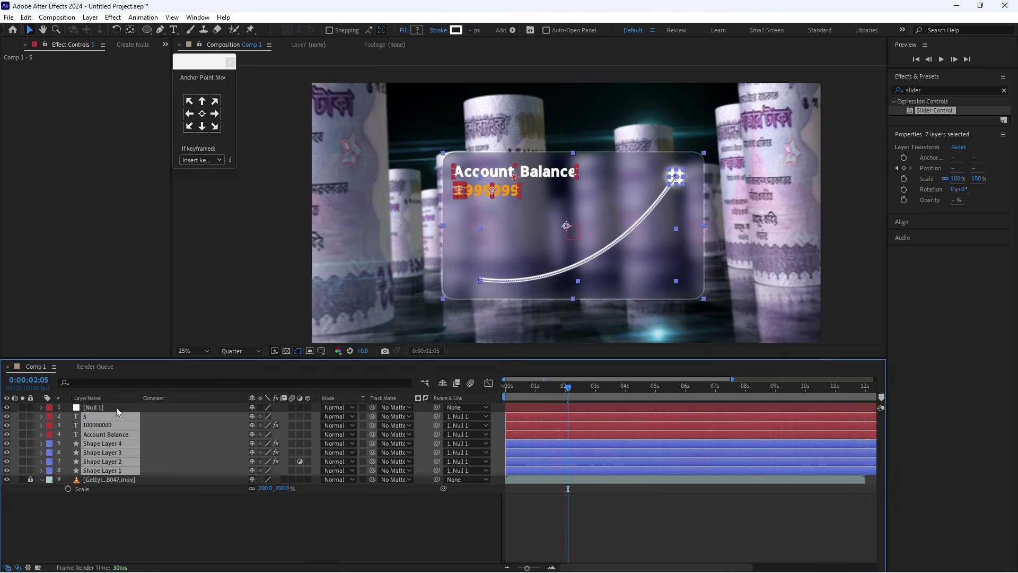
- Add Position and Rotation keyframes to the null at 0:00:00:17, keeping its resting position and 0° rotation
left_click(540, 408)
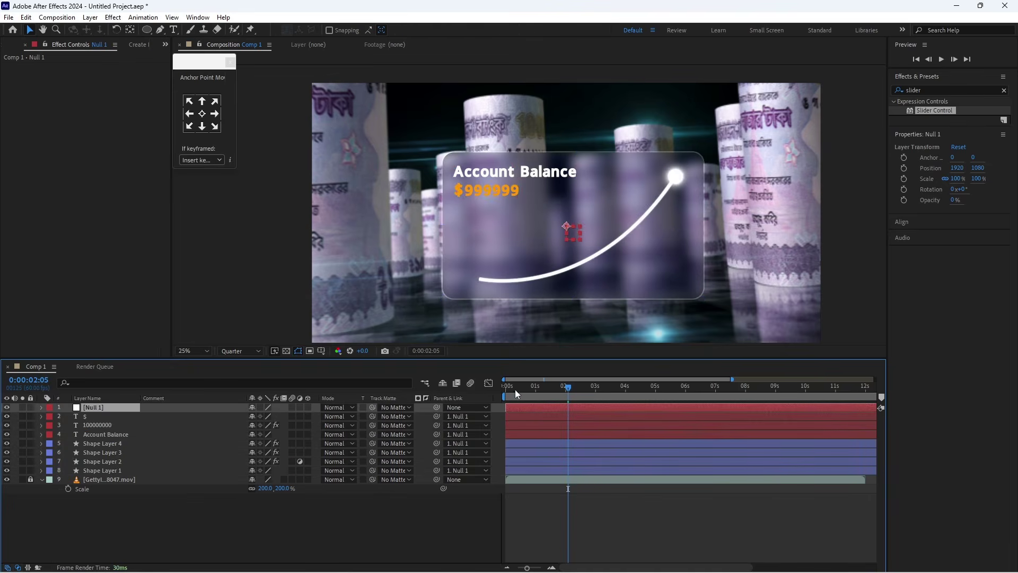
left_click(517, 394)
key("Page_Down")
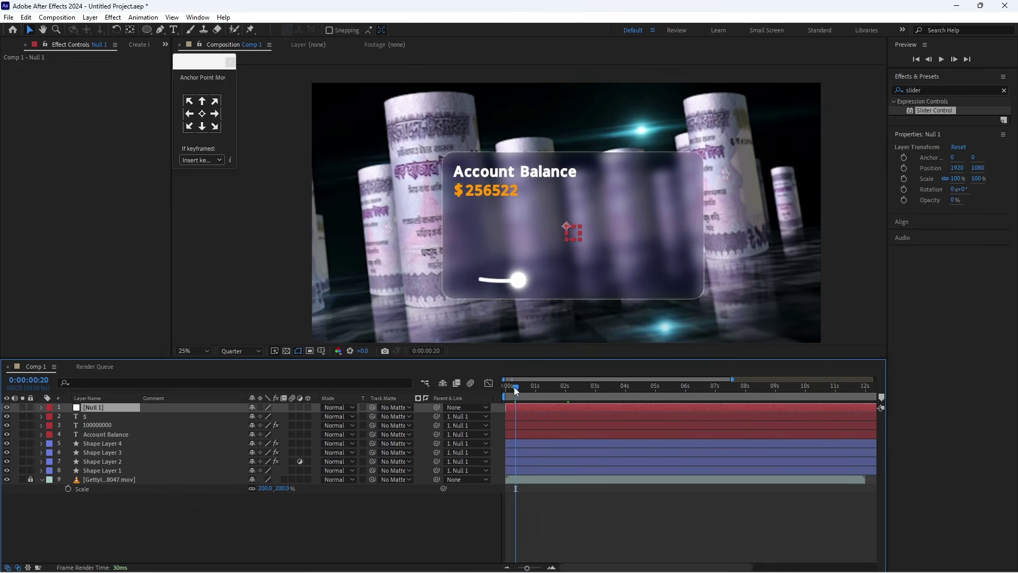
left_click_drag(516, 390, 513, 391)
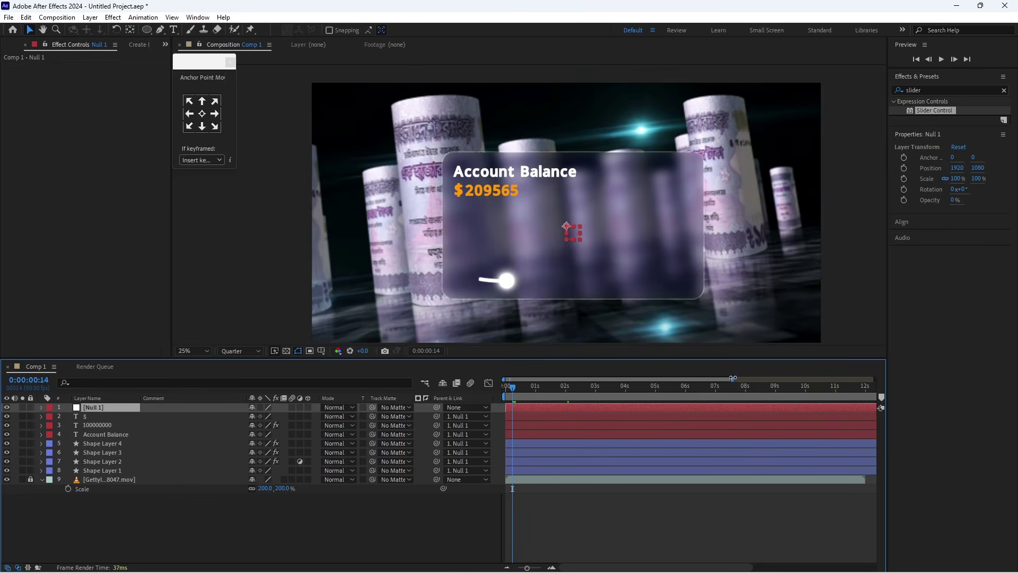
left_click_drag(732, 378, 625, 378)
left_click_drag(540, 392, 521, 392)
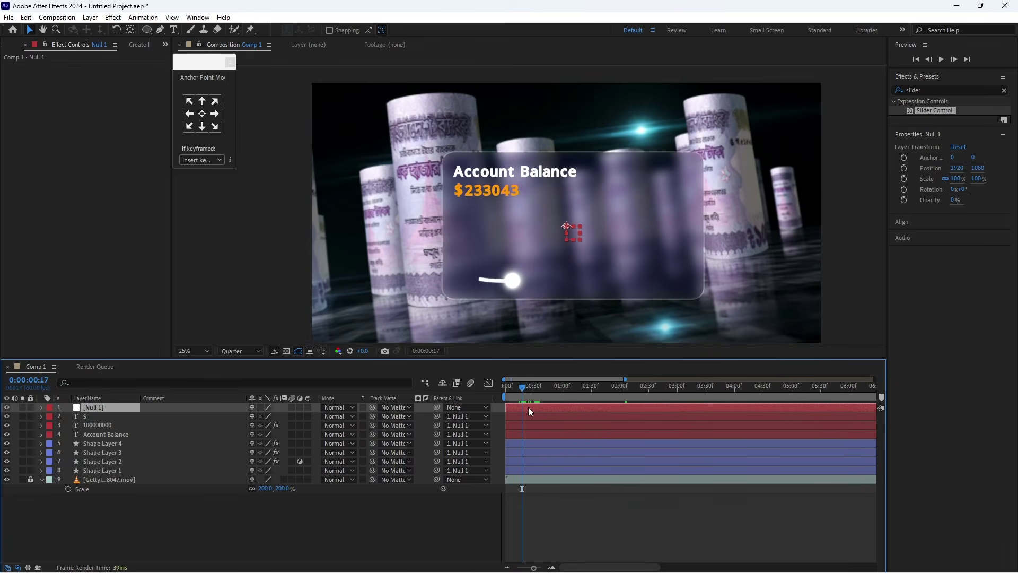
key("p")
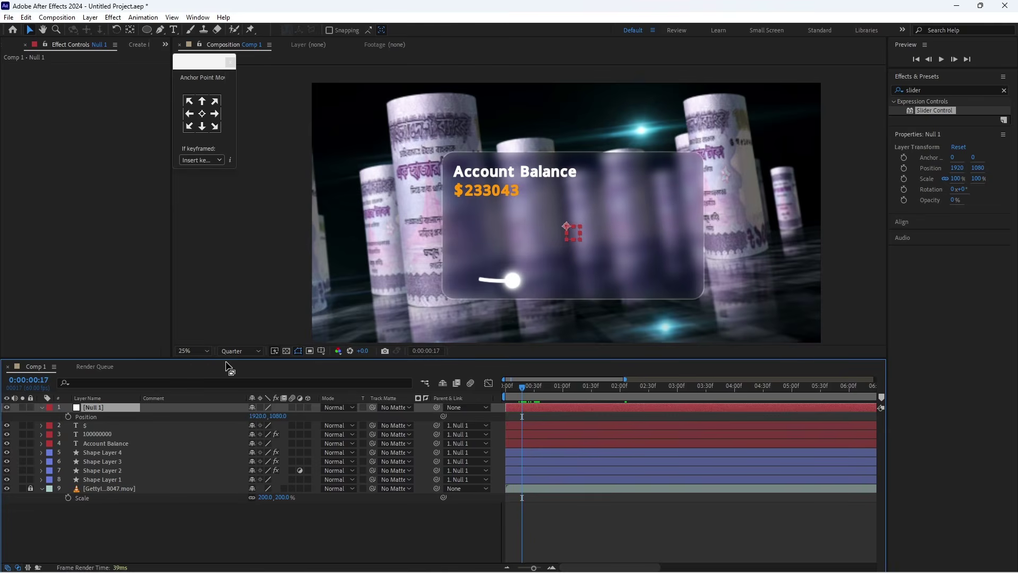
key("shift+r")
left_click(68, 417)
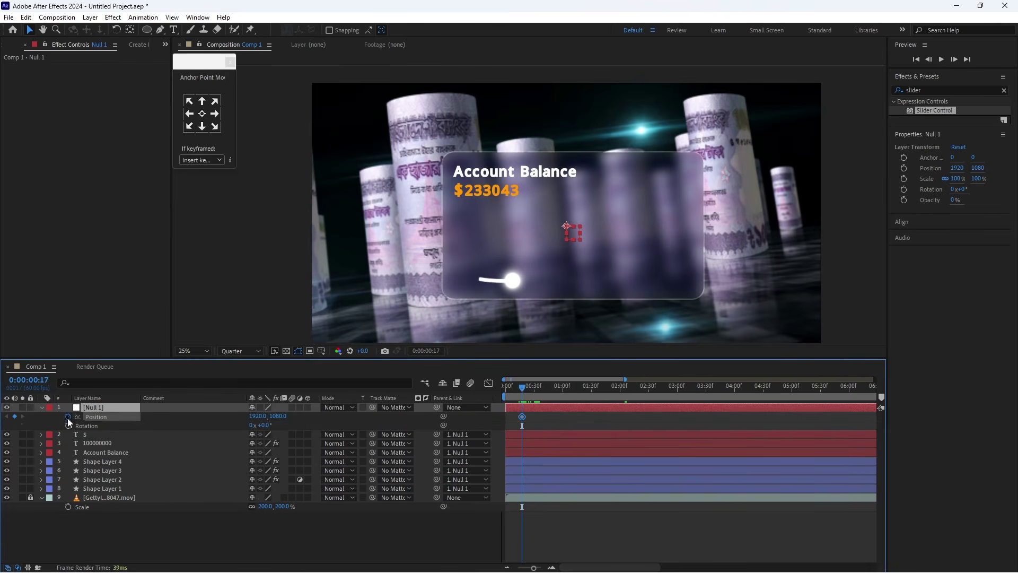
left_click(68, 424)
- At 0:00:00:00, set the null's Position to 1920, 3336 and its Rotation to 35°, and preview the entrance
left_click_drag(513, 393, 455, 401)
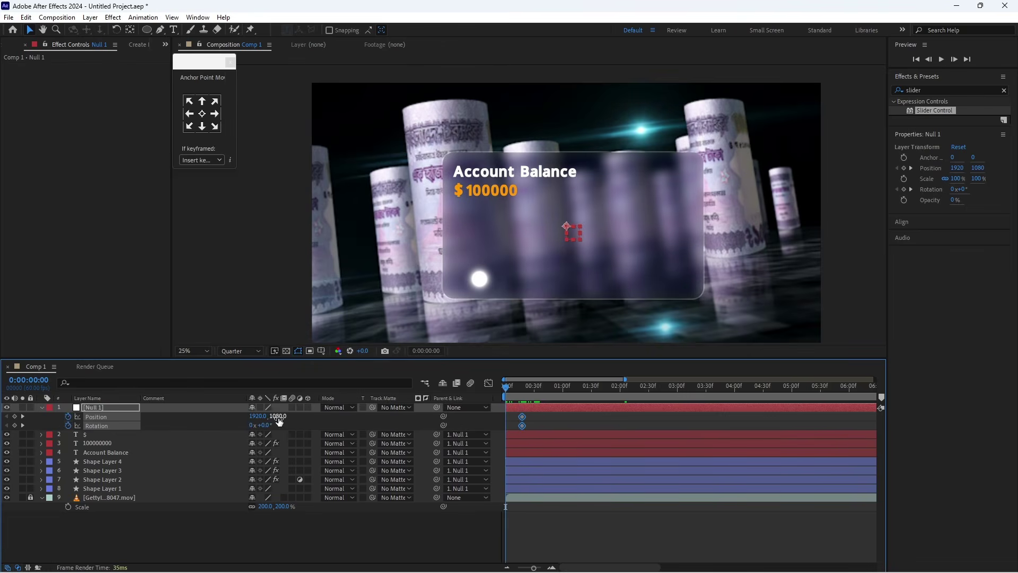
left_click_drag(279, 421, 284, 436)
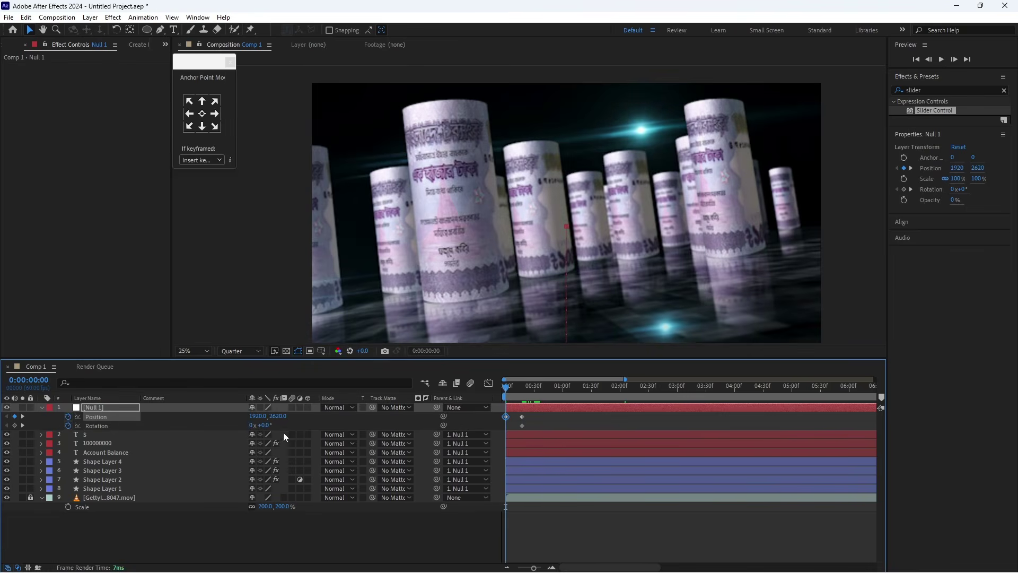
scroll(522, 237, "down", 1)
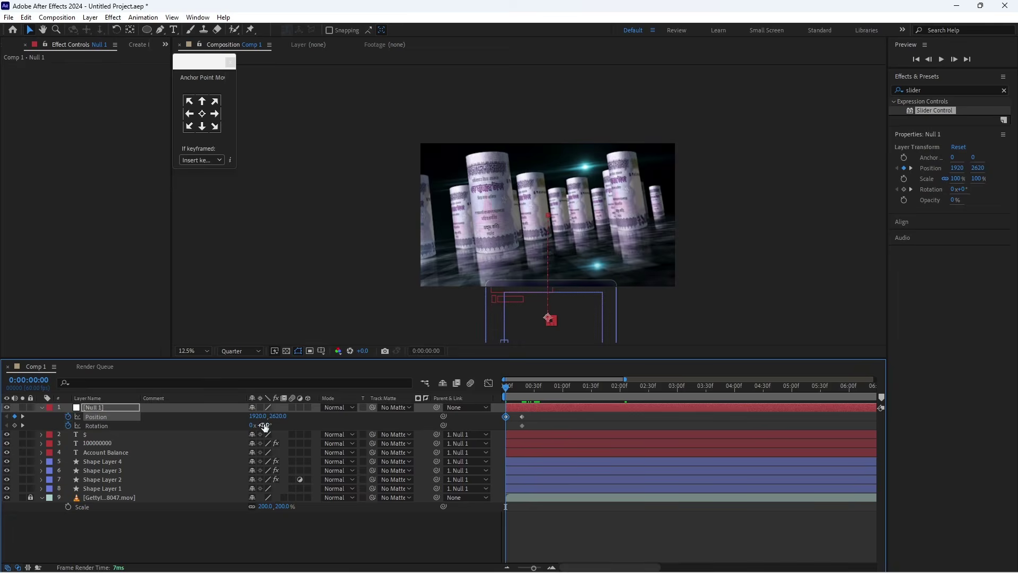
left_click_drag(267, 427, 289, 428)
left_click(288, 428)
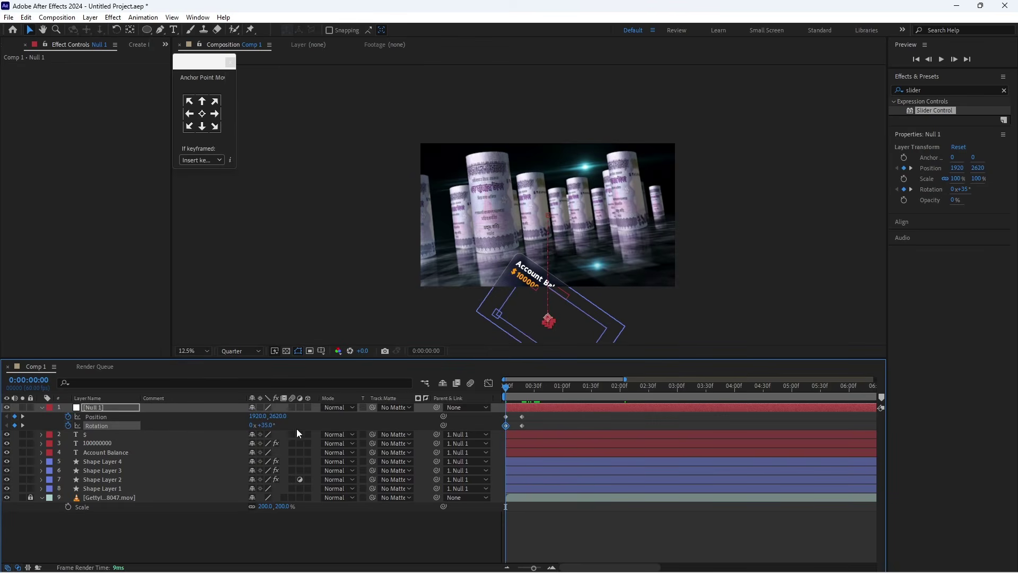
left_click_drag(279, 417, 603, 471)
key("space")
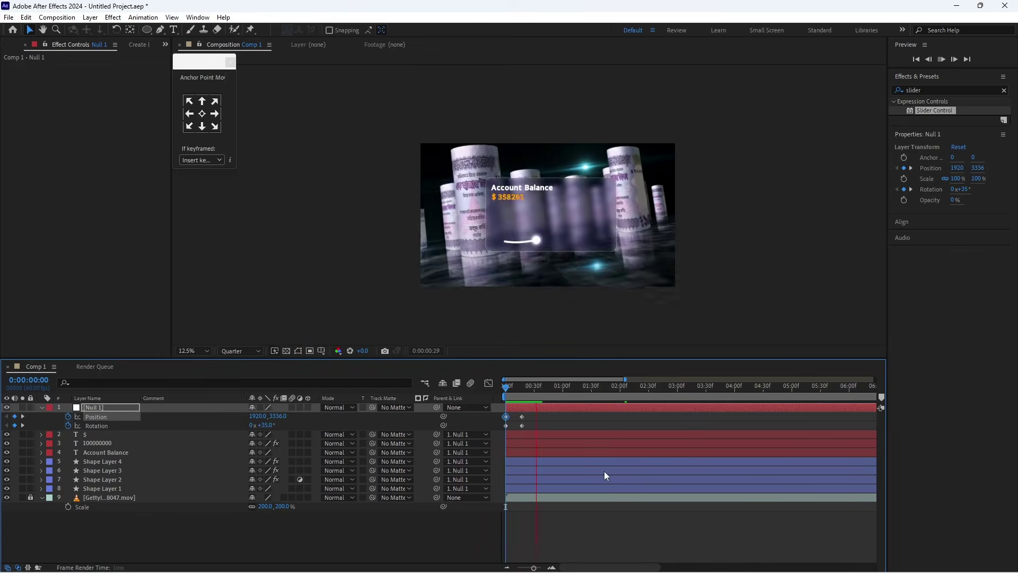
- Apply Easy Ease to all of the null's Position and Rotation keyframes and check their speed graph
left_click_drag(546, 414, 495, 432)
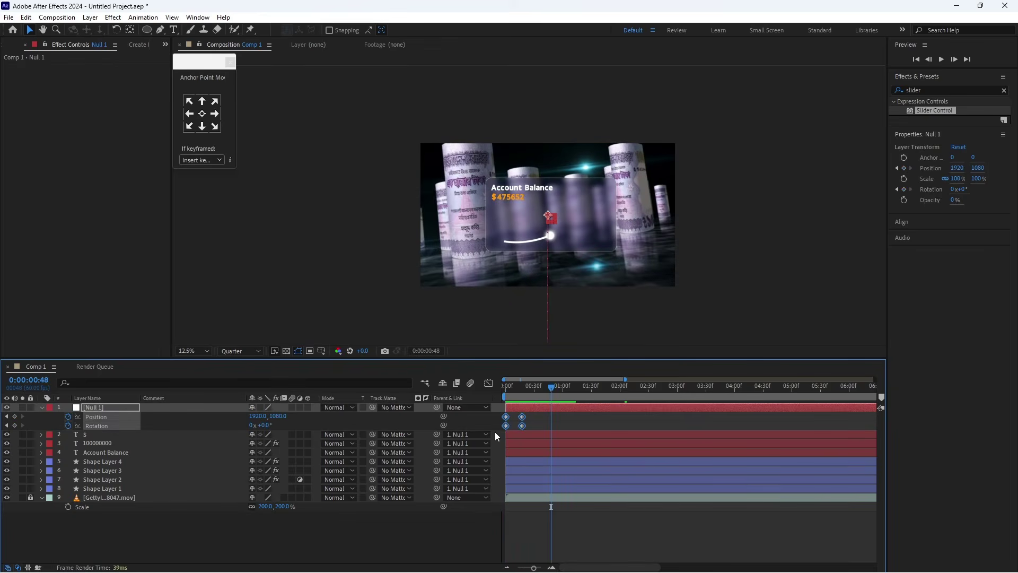
key("F9")
left_click(489, 383)
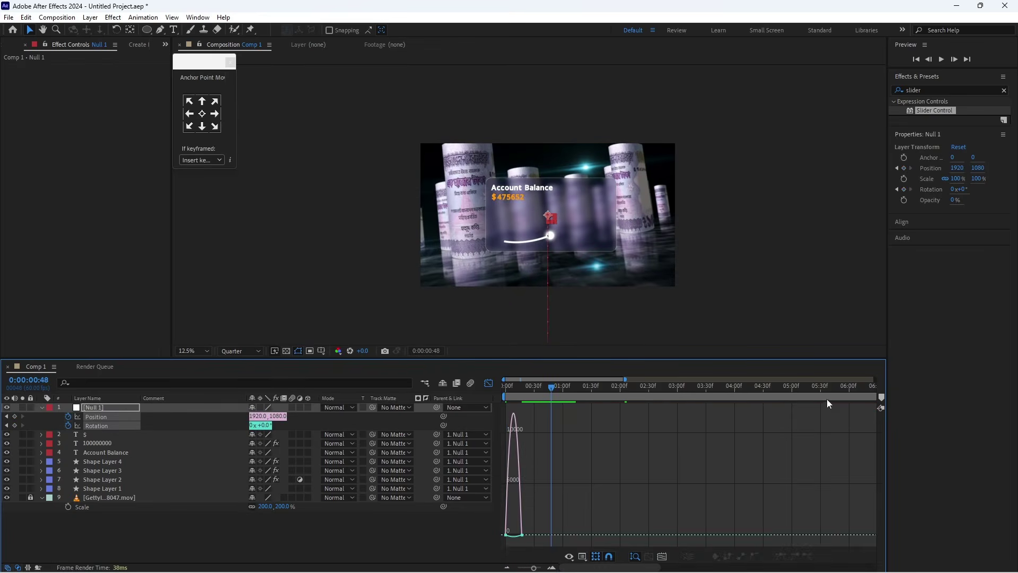
left_click(491, 381)
- Retime the null's end Position and Rotation keyframes to about 0:00:00:25 and preview from the start
mouse_move(531, 410)
left_mouse_down()
mouse_move(515, 429)
mouse_move(530, 415)
left_mouse_up()
key("Home")
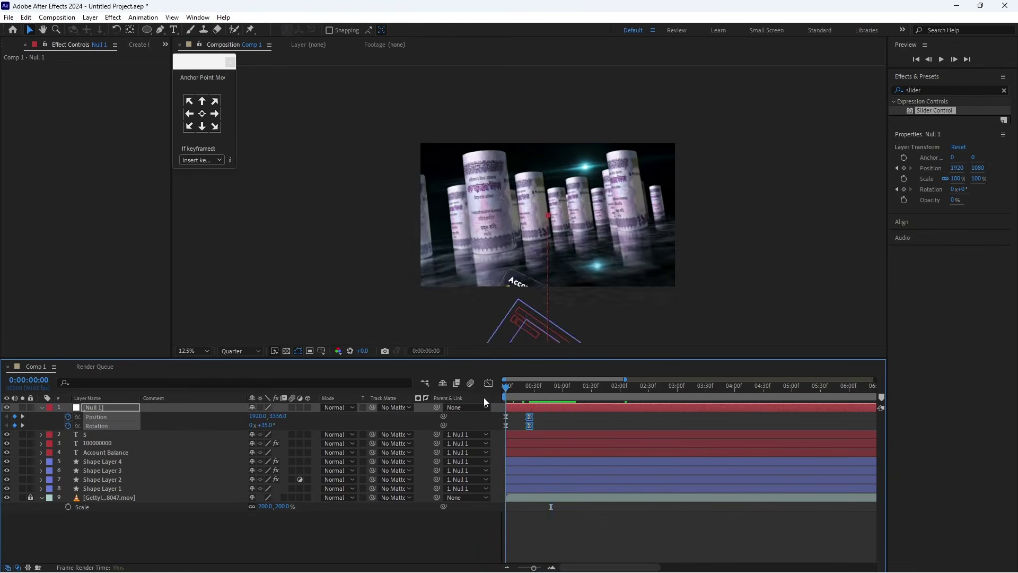
key("space")
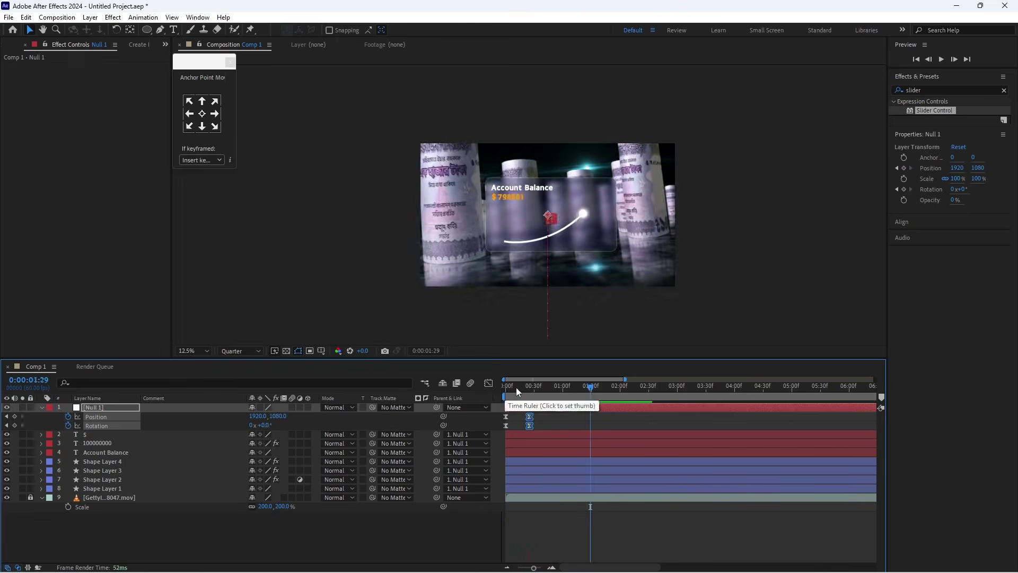
left_click(509, 386)
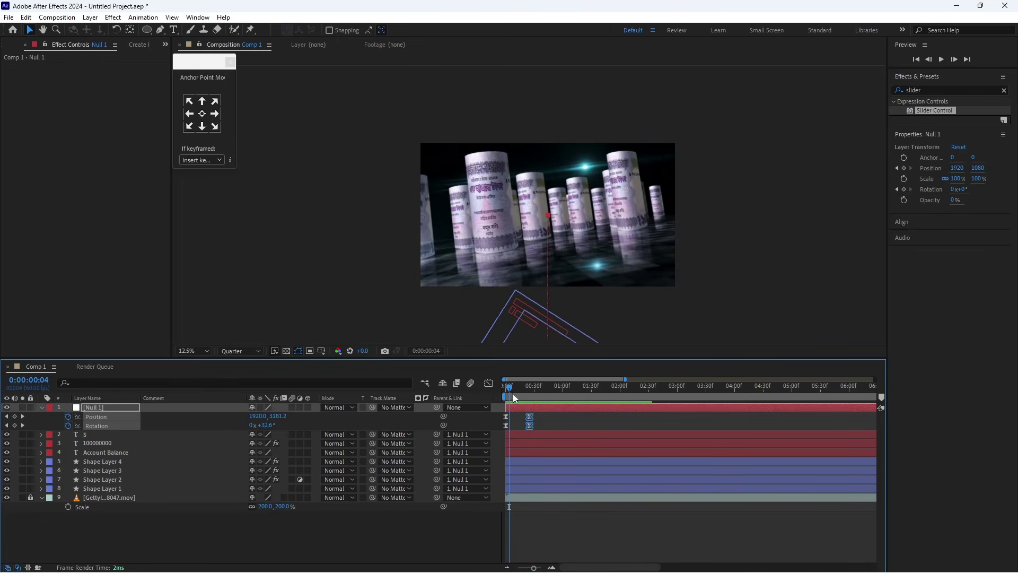
- Extend the null's end keyframes to just past 0:00:00:30, lengthen their incoming ease in the speed graph, and preview the entrance
left_click_drag(529, 416, 491, 427)
left_click(486, 384)
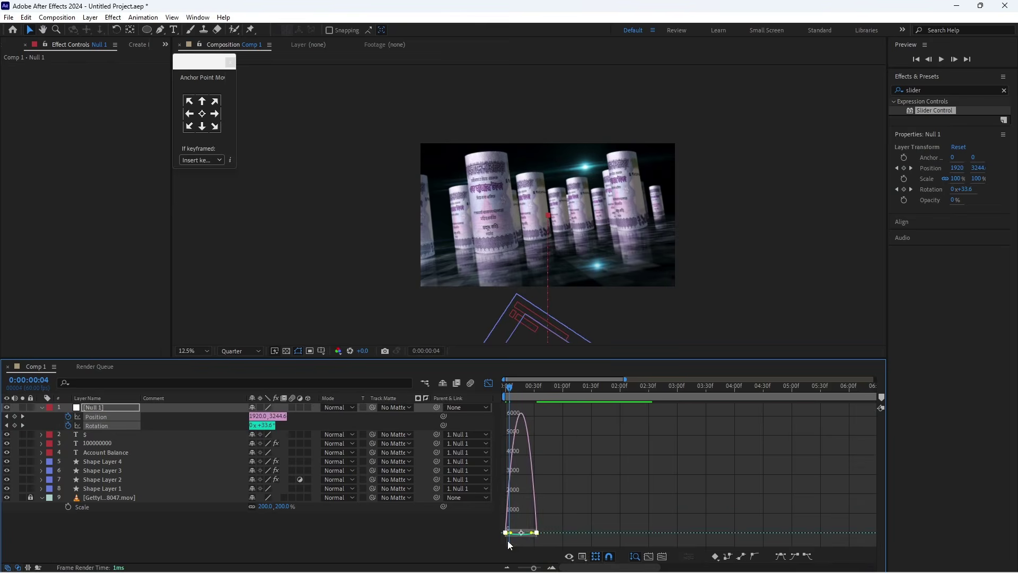
left_click_drag(533, 537, 522, 534)
left_click(488, 382)
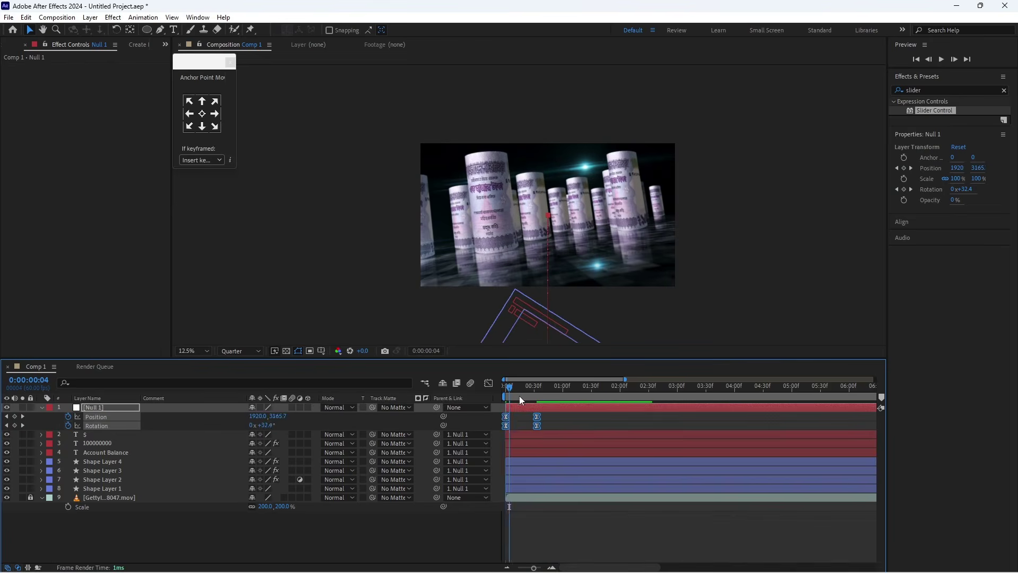
key("Home")
key("space")
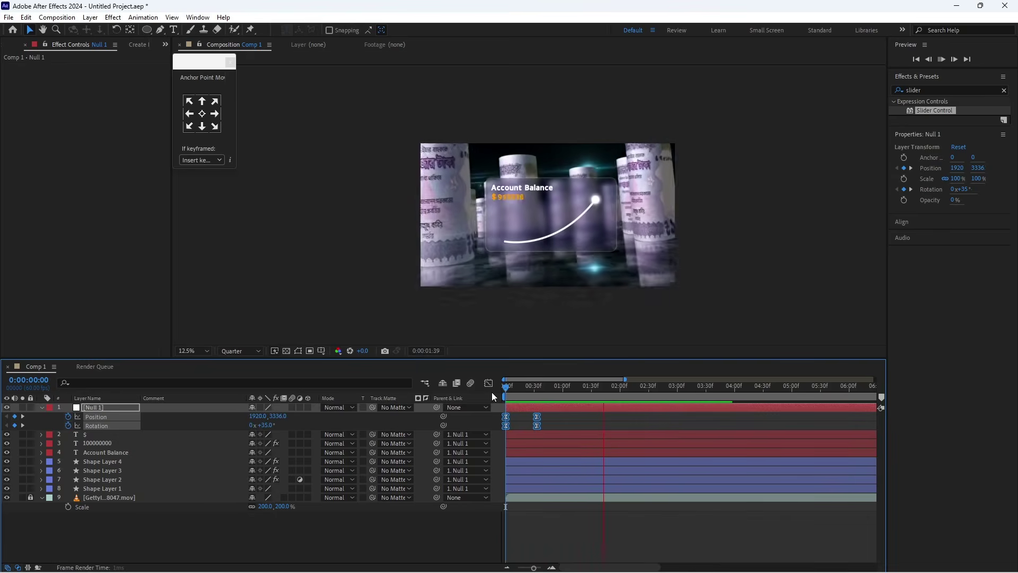
key("space")
key("space")
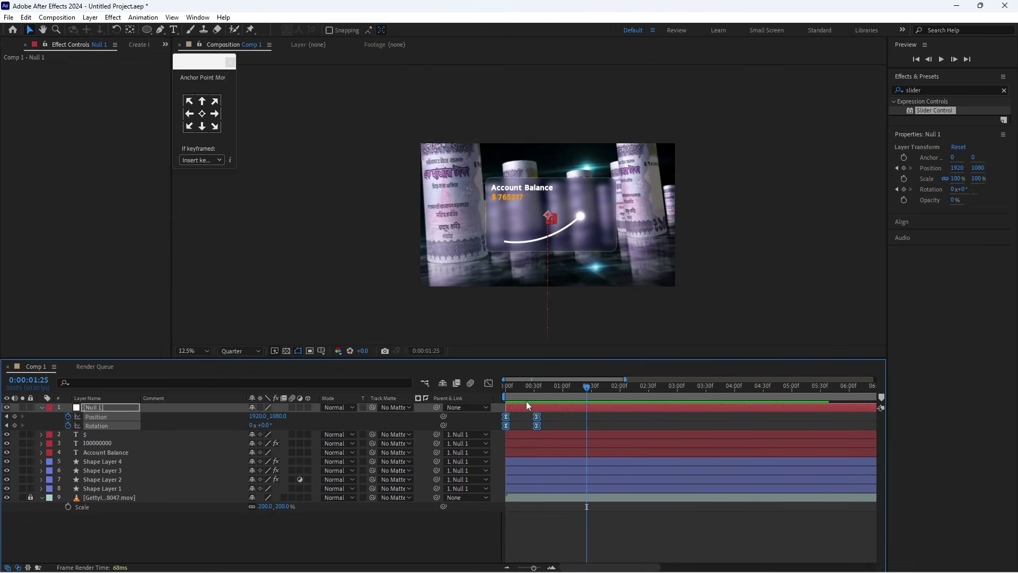
- Retime the null's end Position and Rotation keyframes together to about 0:00:00:45 and preview from the start
left_click(538, 416)
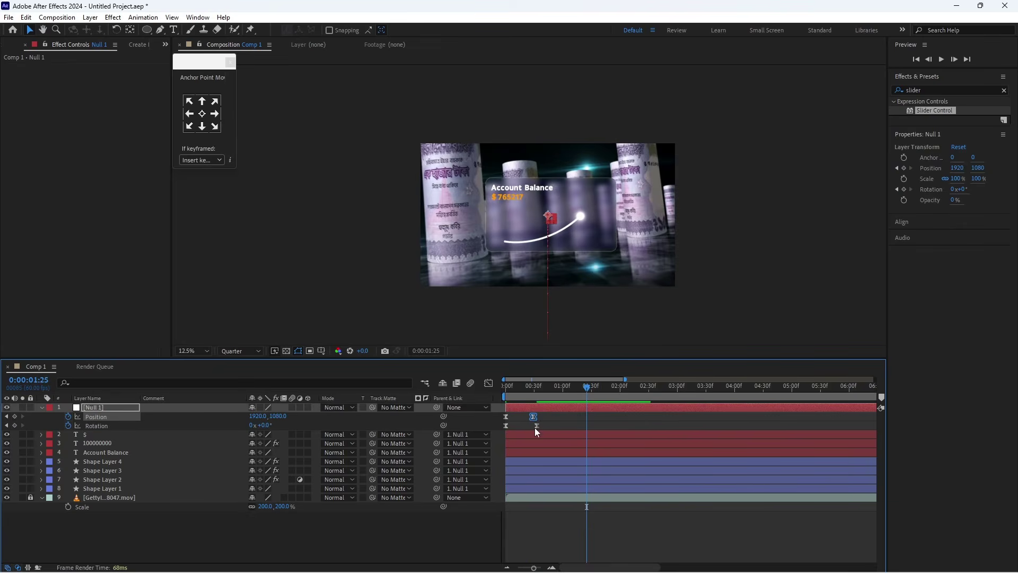
mouse_move(563, 409)
left_mouse_down()
mouse_move(534, 432)
mouse_move(548, 419)
left_mouse_up()
left_click(535, 387)
left_click_drag(523, 388, 490, 396)
key("space")
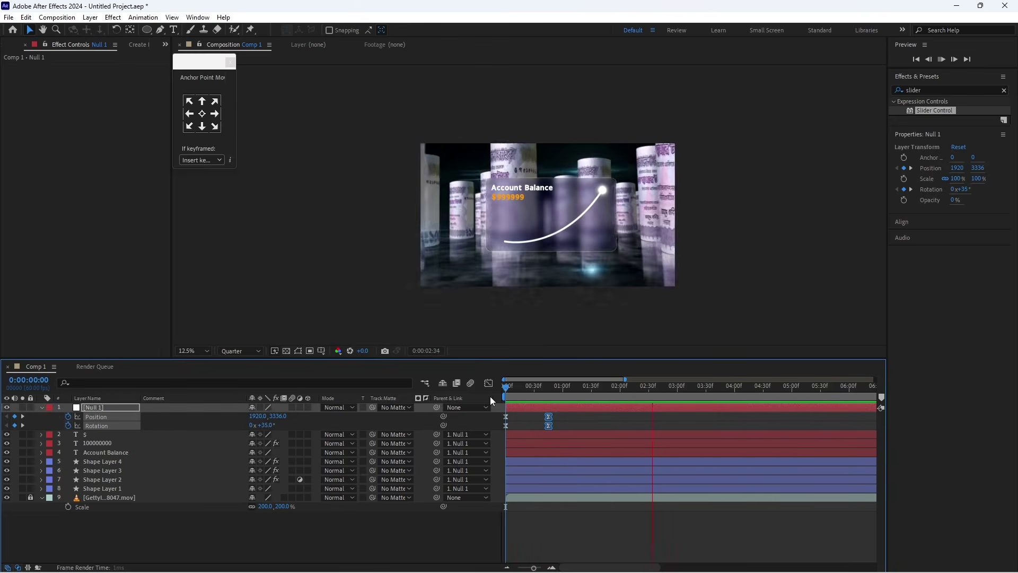
key("space")
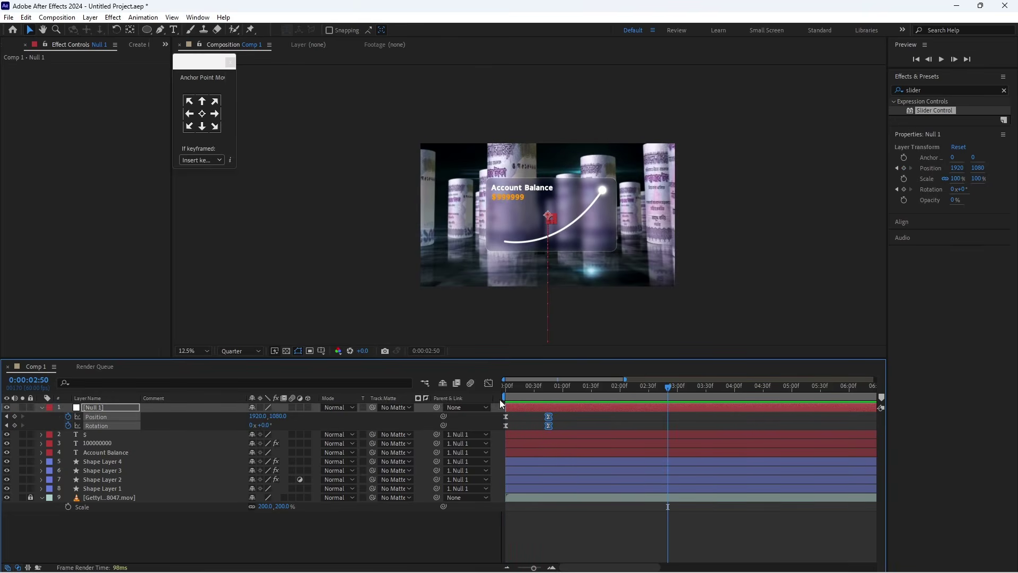
left_click_drag(627, 379, 770, 379)
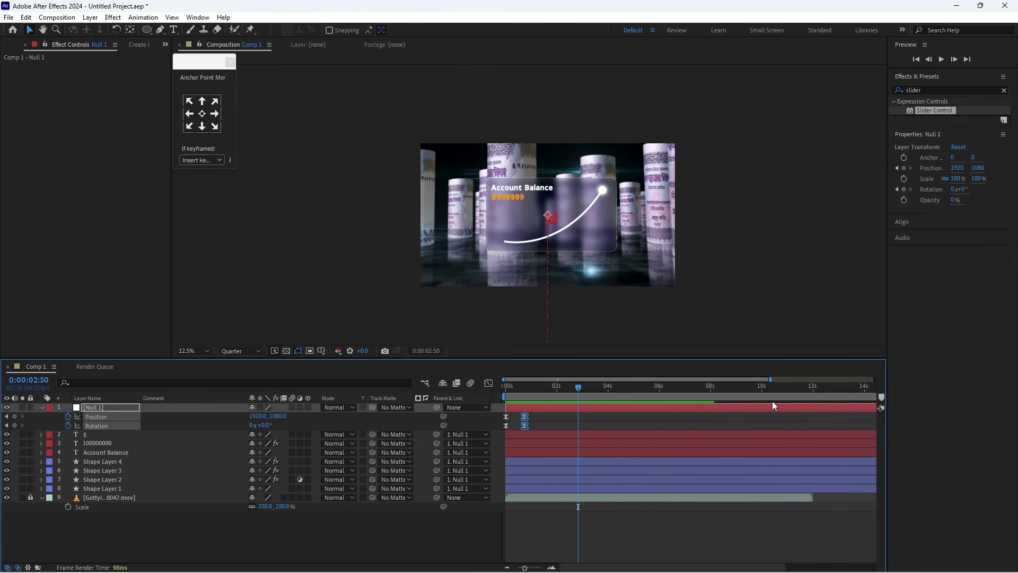